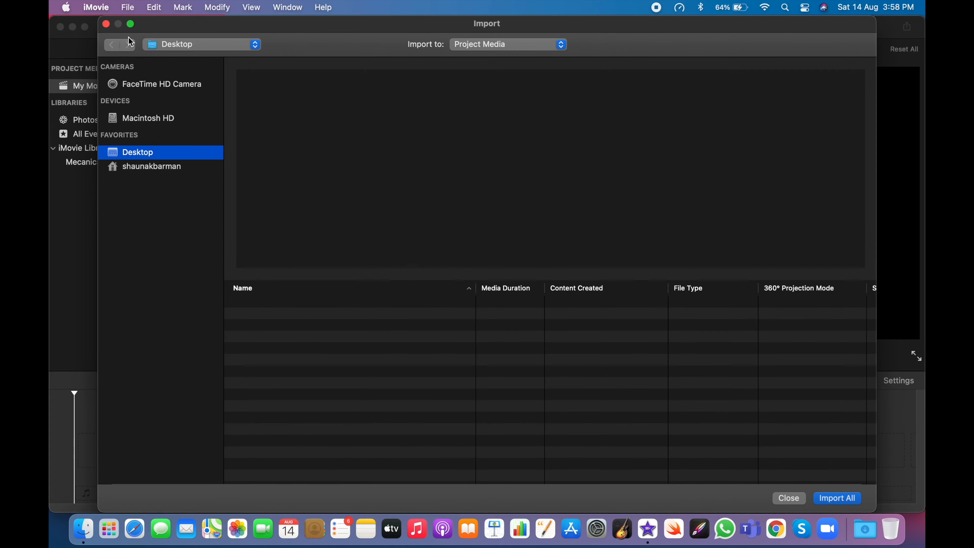
Reopen the media import window and browse the home folder to Documents, The Everything Boy - Youtube, How to Play Camio.
{"action": "left_click", "coordinate": [107, 24]}
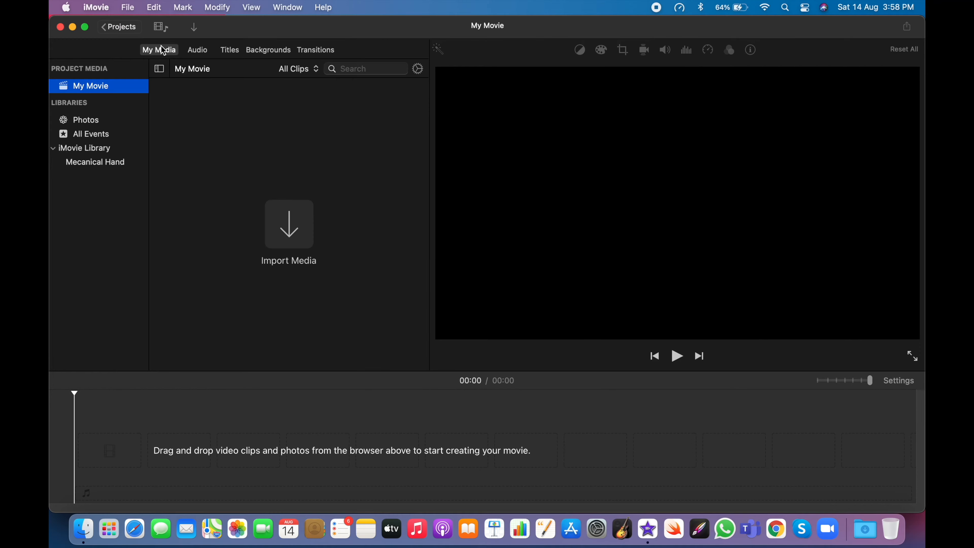
{"action": "left_click", "coordinate": [197, 28]}
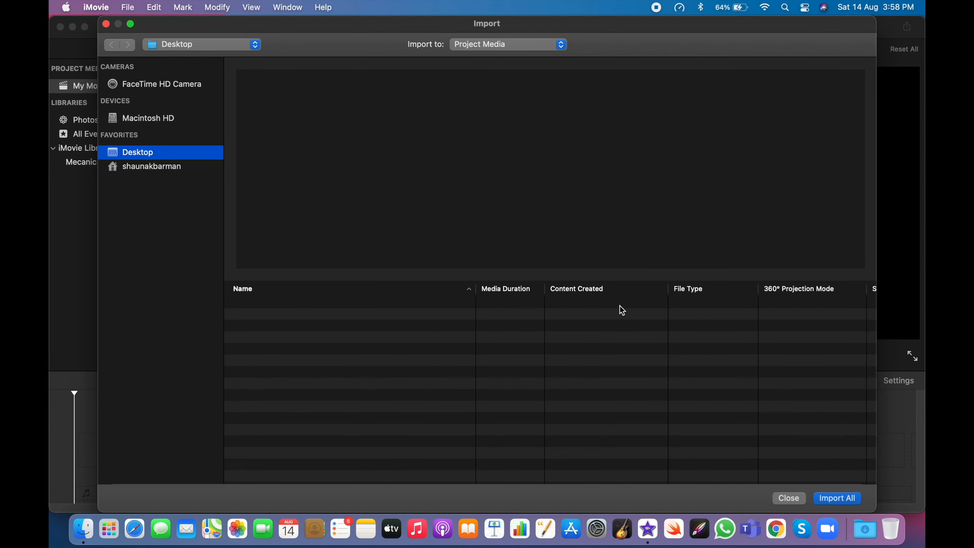
{"action": "left_click", "coordinate": [165, 166]}
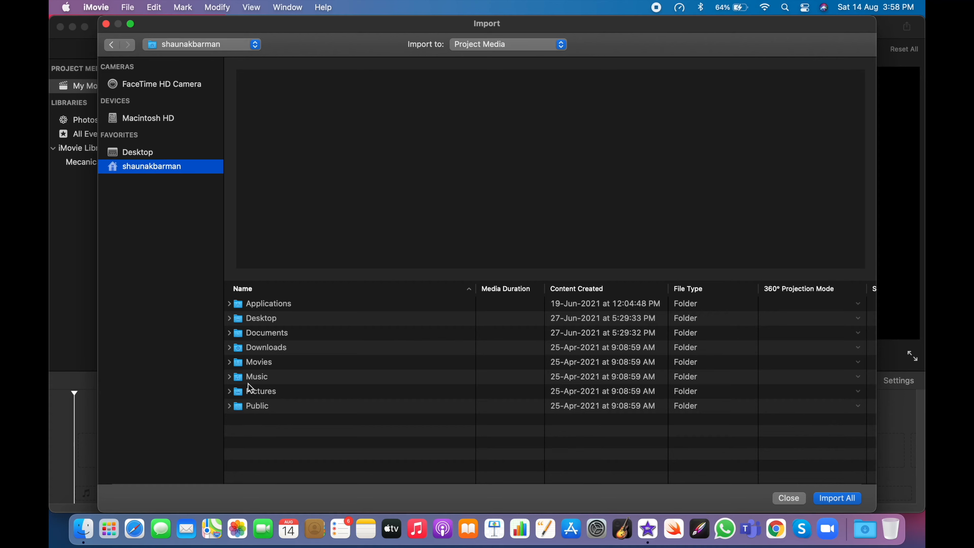
{"action": "left_click", "coordinate": [229, 334]}
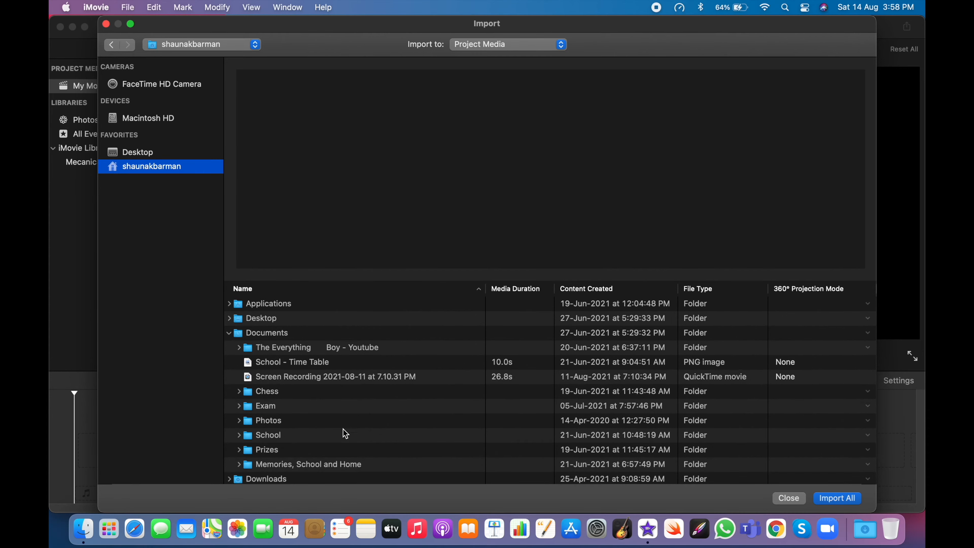
{"action": "left_click", "coordinate": [239, 343]}
{"action": "scroll", "coordinate": [240, 345], "scroll_direction": "down", "scroll_amount": 3}
{"action": "scroll", "coordinate": [239, 343], "scroll_direction": "up", "scroll_amount": 1}
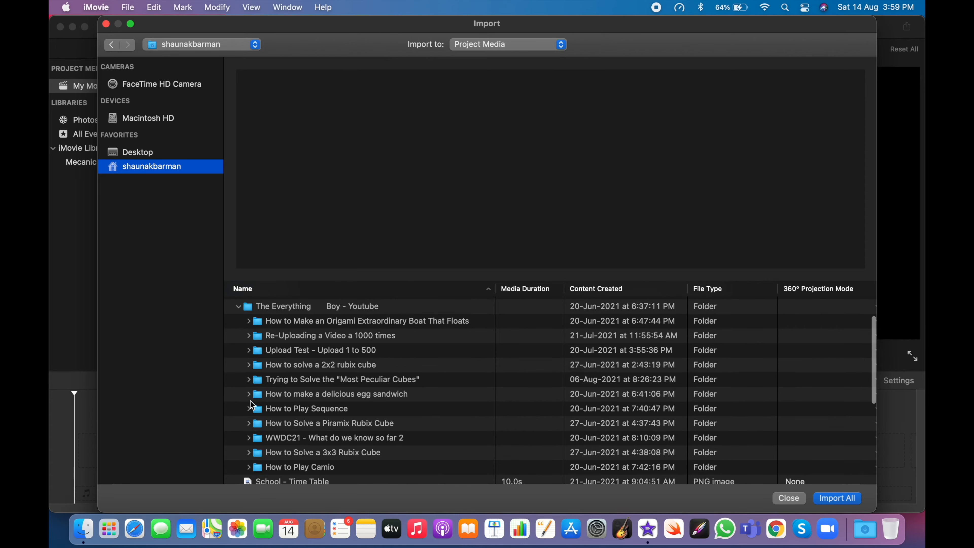
{"action": "left_click", "coordinate": [248, 468]}
{"action": "scroll", "coordinate": [251, 469], "scroll_direction": "down", "scroll_amount": 5}
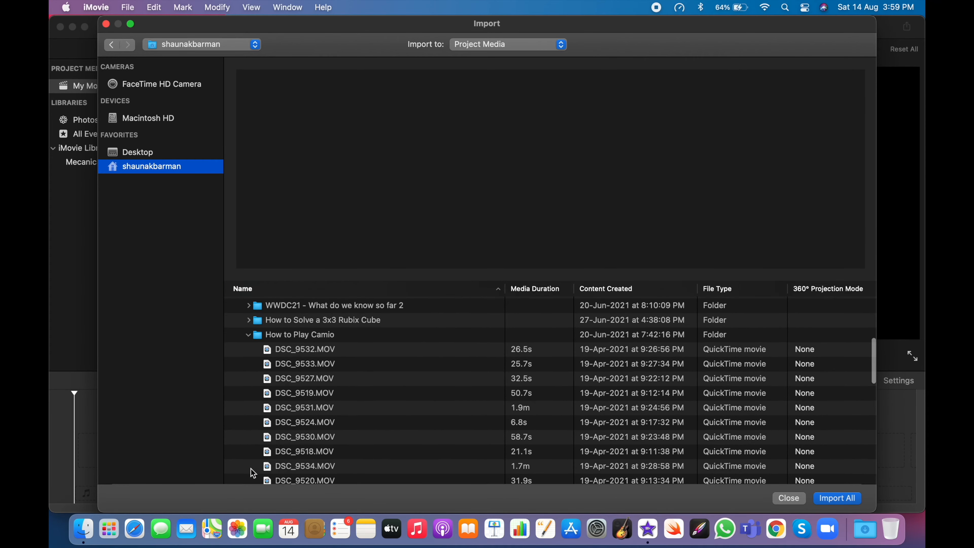
Import the clips from DSC_9532.MOV through DSC_9522.MOV, listed before the Final Video folder, into the project media.
{"action": "left_click", "coordinate": [323, 338]}
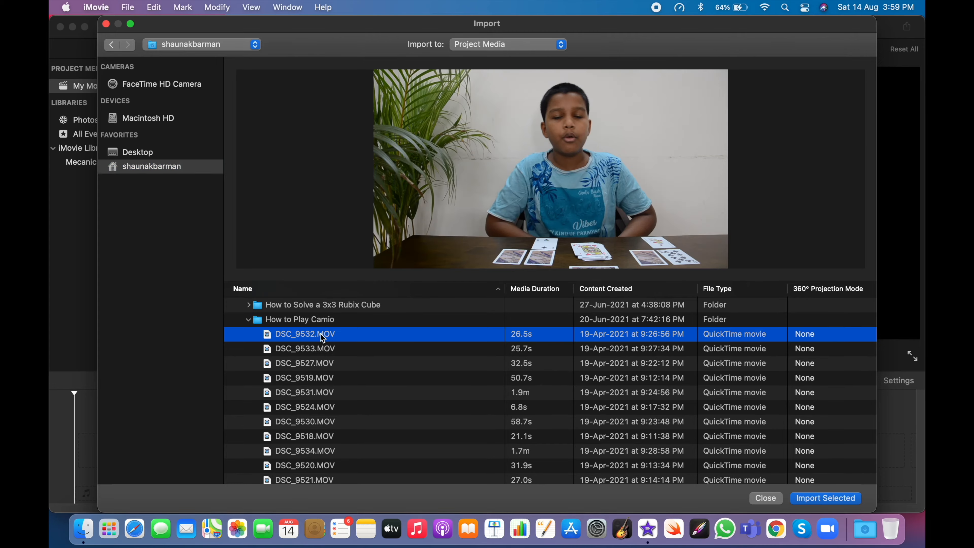
{"action": "scroll", "coordinate": [323, 338], "scroll_direction": "down", "scroll_amount": 6}
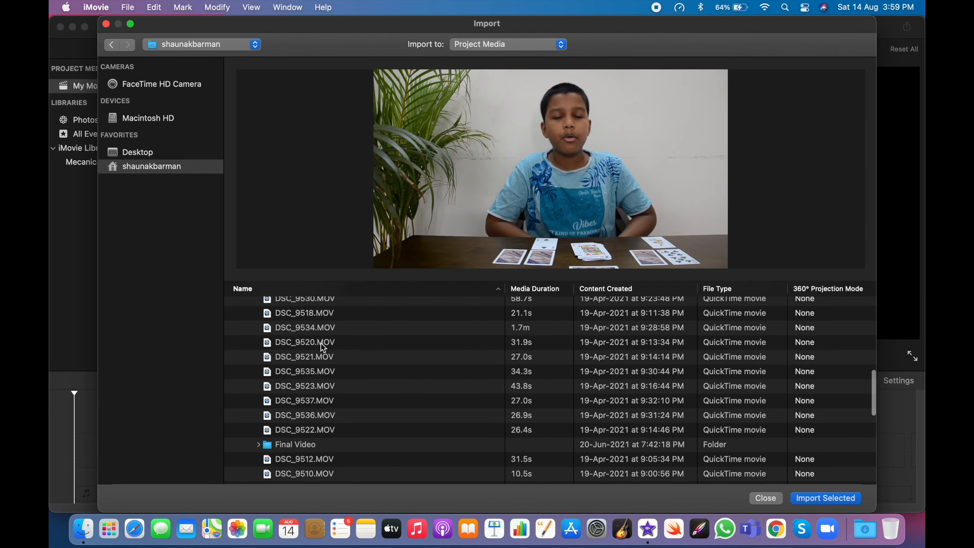
{"action": "left_click", "coordinate": [319, 431], "text": "shift"}
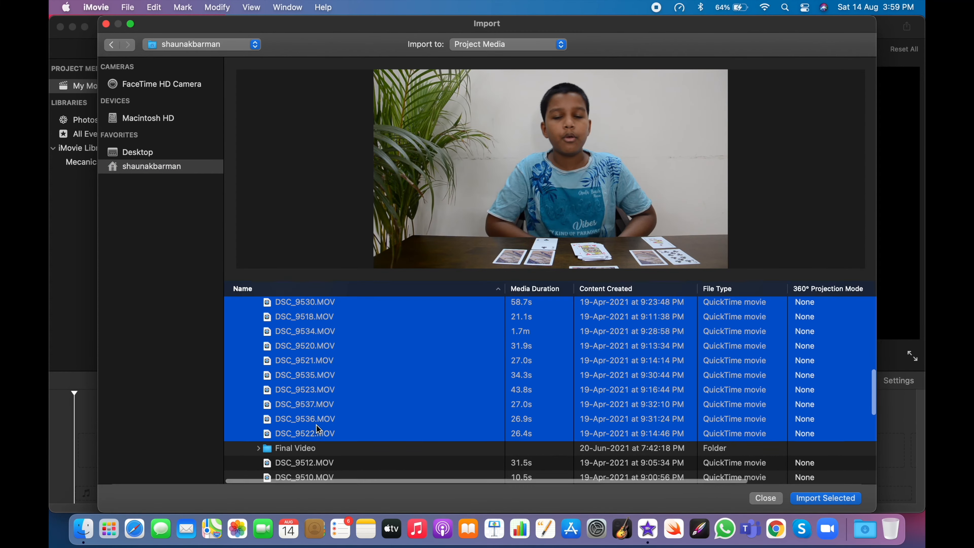
{"action": "scroll", "coordinate": [319, 428], "scroll_direction": "up", "scroll_amount": 4}
{"action": "scroll", "coordinate": [320, 428], "scroll_direction": "down", "scroll_amount": 5}
{"action": "scroll", "coordinate": [319, 427], "scroll_direction": "down", "scroll_amount": 3}
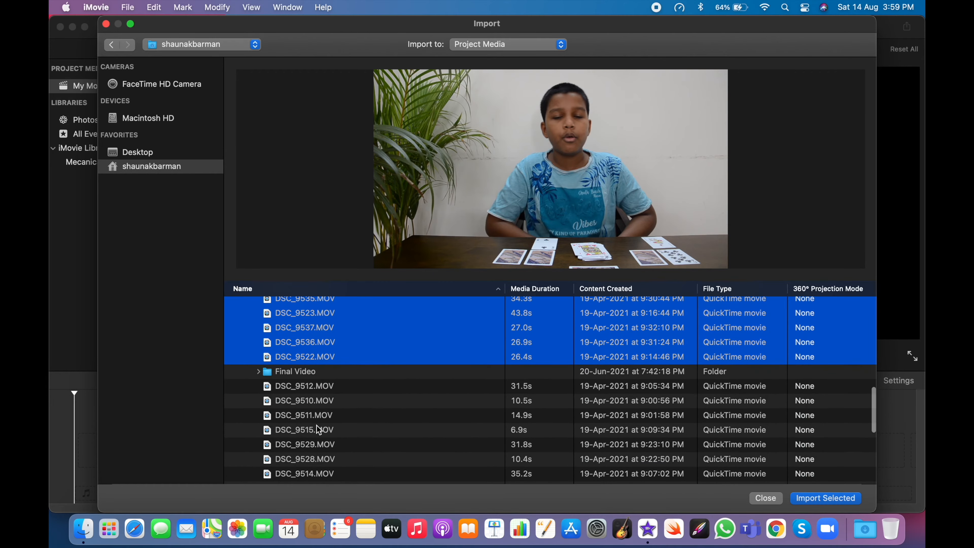
{"action": "left_click", "coordinate": [313, 377], "text": "shift"}
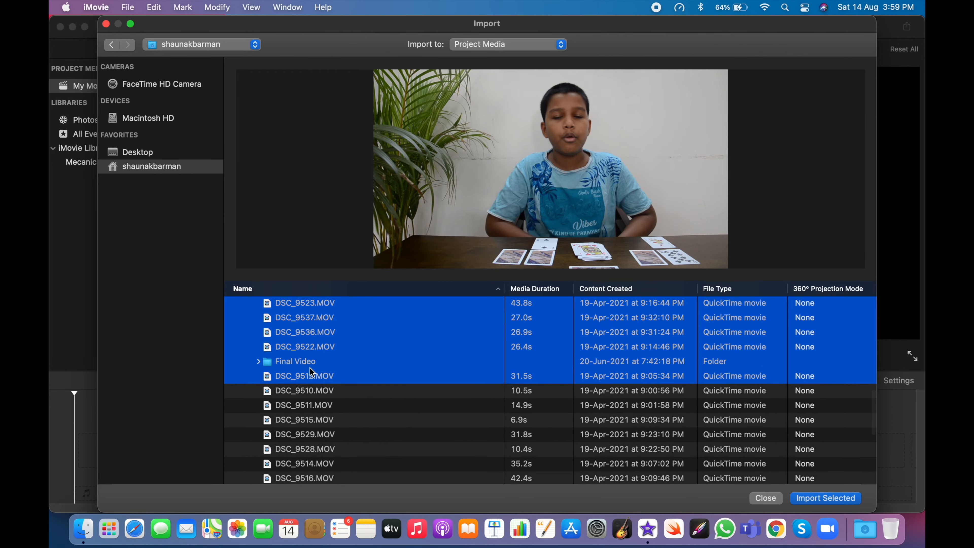
{"action": "left_click", "coordinate": [313, 352], "text": "shift"}
{"action": "scroll", "coordinate": [591, 368], "scroll_direction": "down", "scroll_amount": 1}
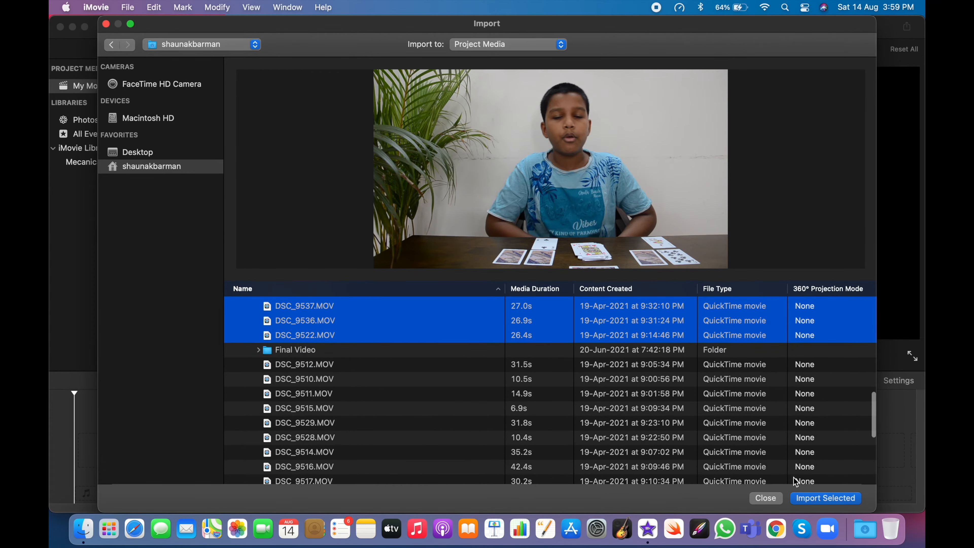
{"action": "left_click", "coordinate": [821, 499]}
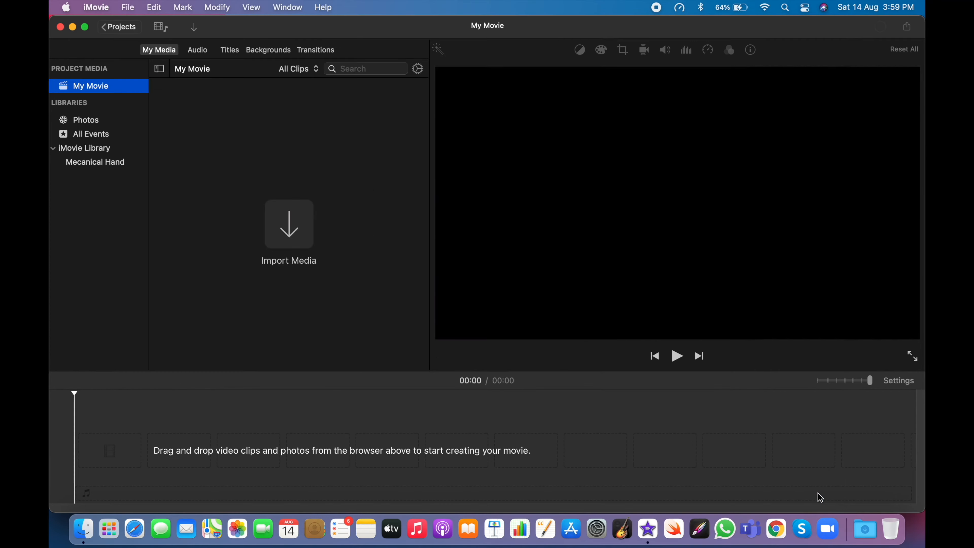
Import the remaining How to Play Camio clips, DSC_9512.MOV through DSC_9517.MOV, into the project media.
{"action": "left_click", "coordinate": [194, 28]}
{"action": "scroll", "coordinate": [401, 390], "scroll_direction": "down", "scroll_amount": 10}
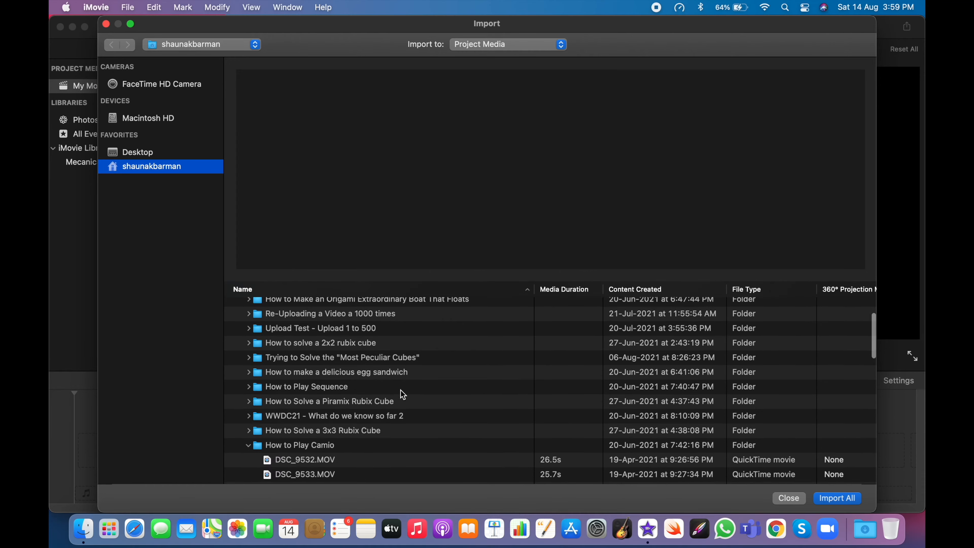
{"action": "scroll", "coordinate": [400, 390], "scroll_direction": "down", "scroll_amount": 5}
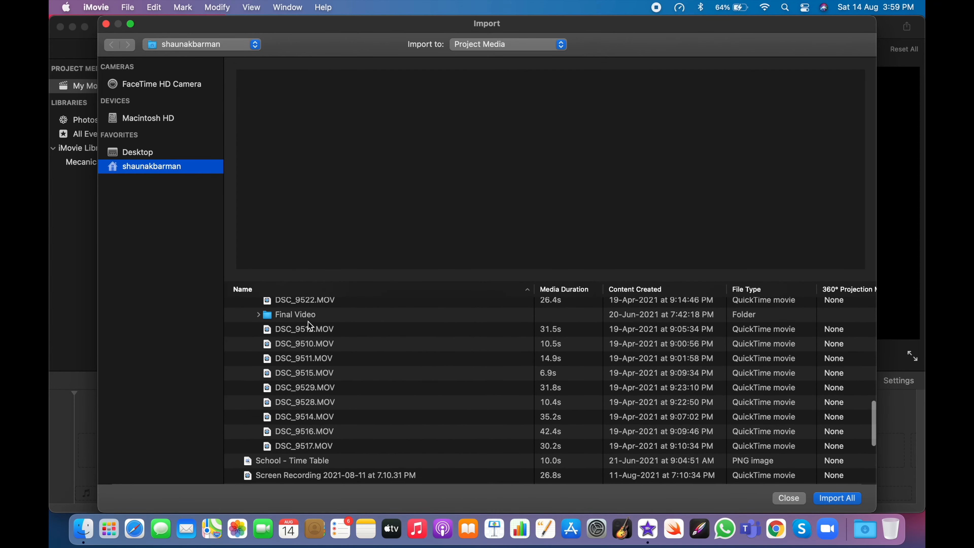
{"action": "left_click", "coordinate": [308, 321]}
{"action": "left_click", "coordinate": [308, 329]}
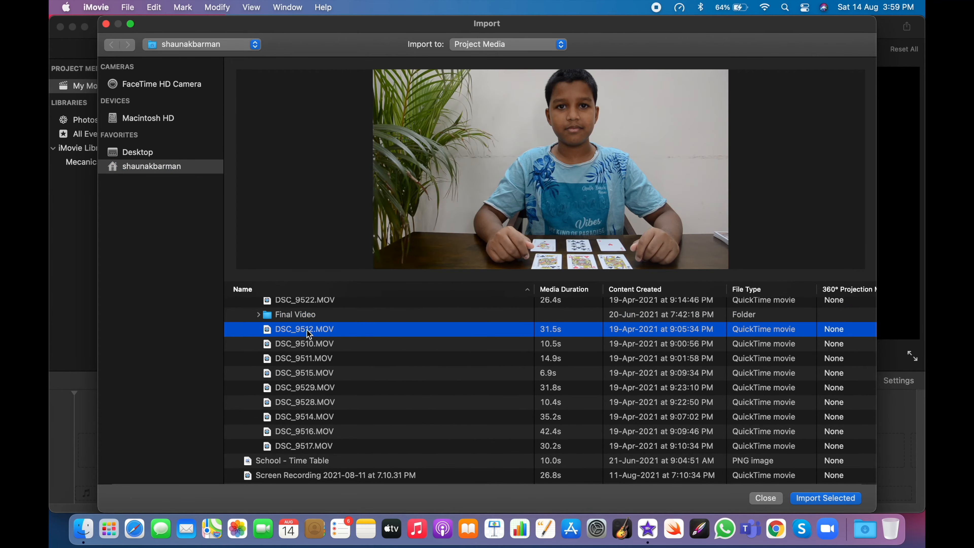
{"action": "left_click", "coordinate": [306, 452], "text": "shift"}
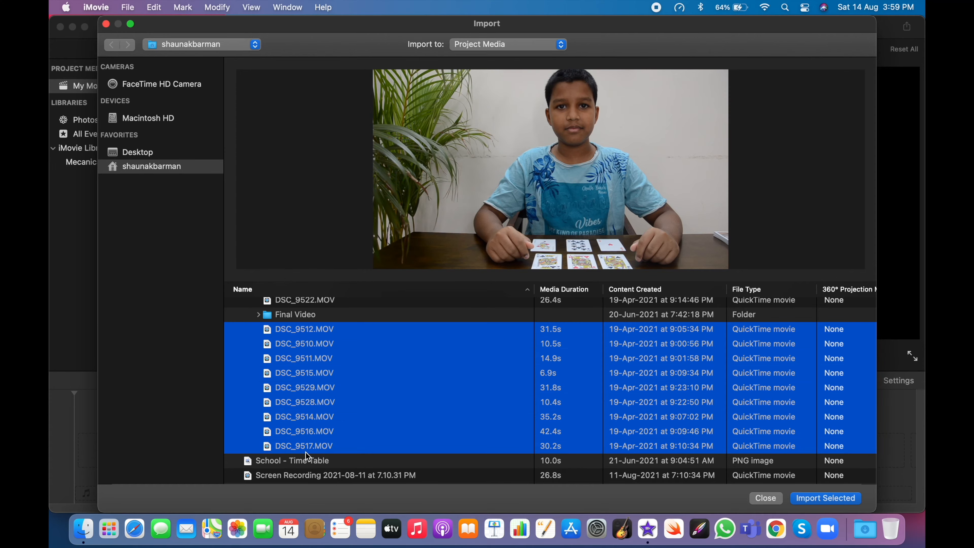
{"action": "left_click", "coordinate": [852, 498]}
Look through the thumbnails of the imported clips in the My Movie project media.
{"action": "scroll", "coordinate": [356, 305], "scroll_direction": "down", "scroll_amount": 5}
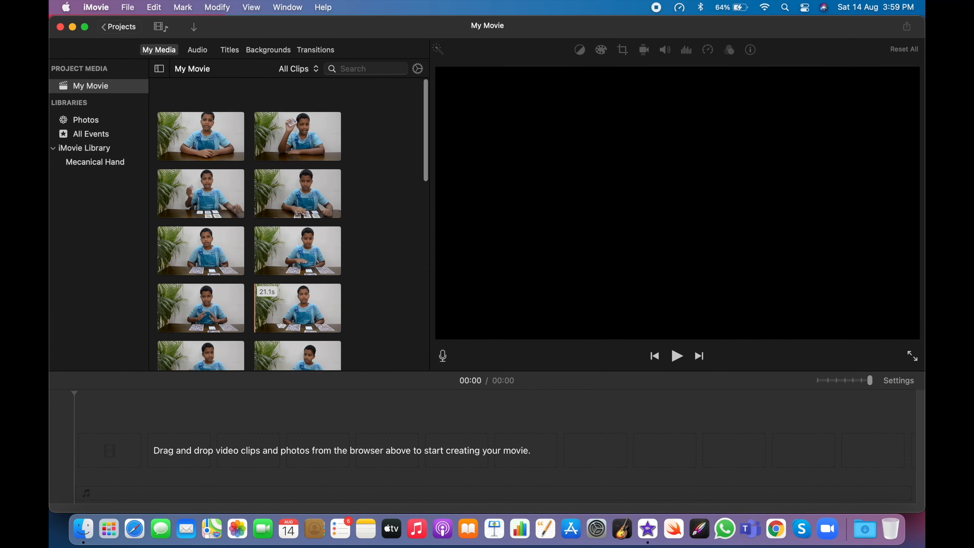
{"action": "scroll", "coordinate": [358, 305], "scroll_direction": "up", "scroll_amount": 10}
{"action": "scroll", "coordinate": [358, 306], "scroll_direction": "down", "scroll_amount": 10}
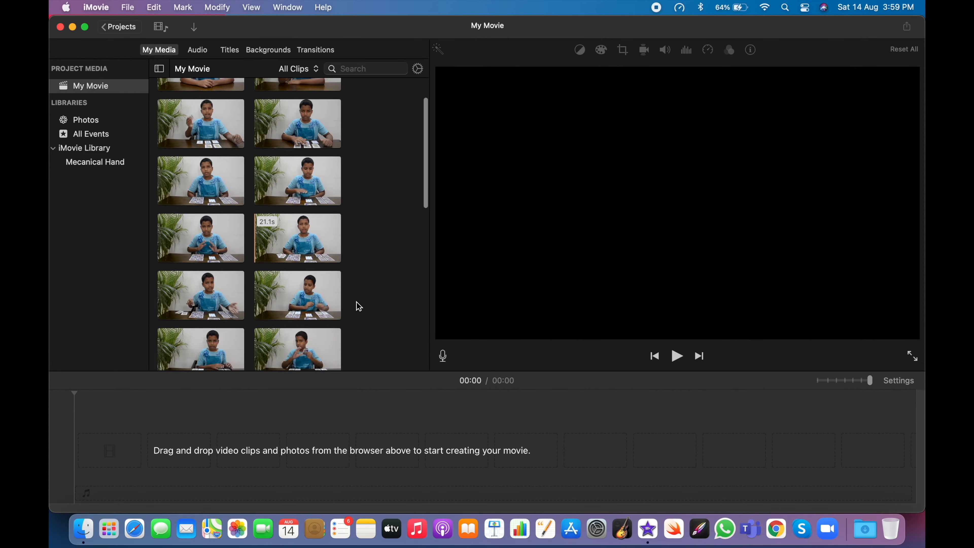
{"action": "scroll", "coordinate": [378, 329], "scroll_direction": "up", "scroll_amount": 5}
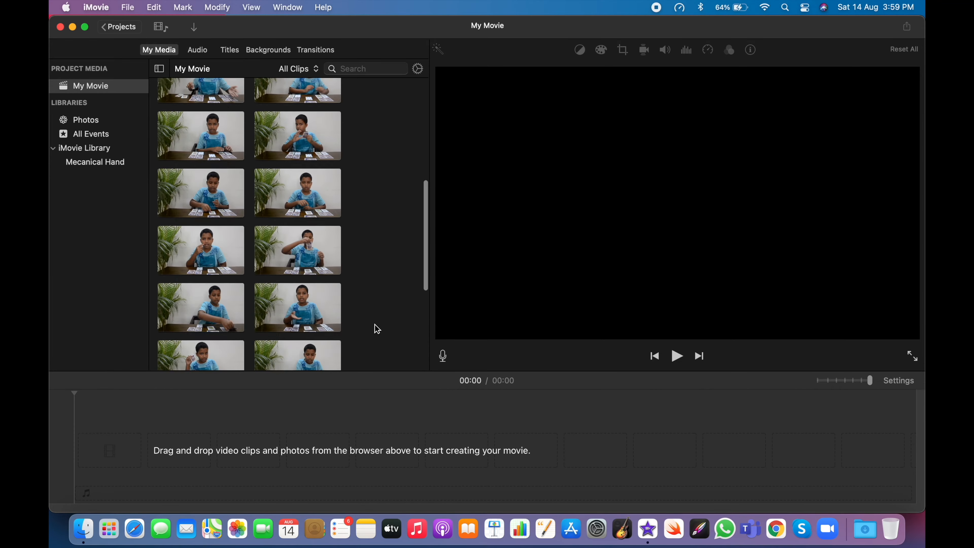
{"action": "scroll", "coordinate": [376, 329], "scroll_direction": "down", "scroll_amount": 5}
{"action": "scroll", "coordinate": [387, 283], "scroll_direction": "up", "scroll_amount": 10}
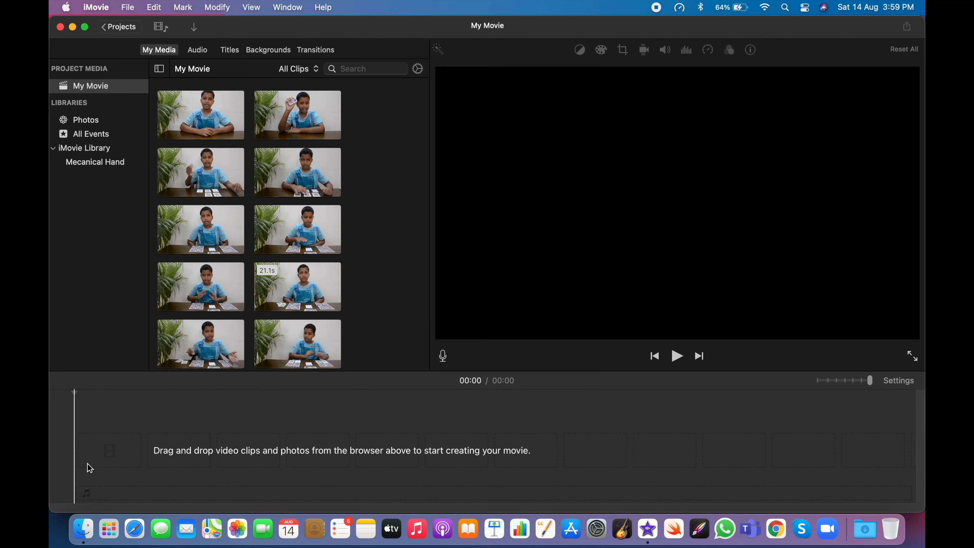
Switch to Finder, preview the iMovie Library file in the Movies folder, and open it.
{"action": "left_click", "coordinate": [88, 530]}
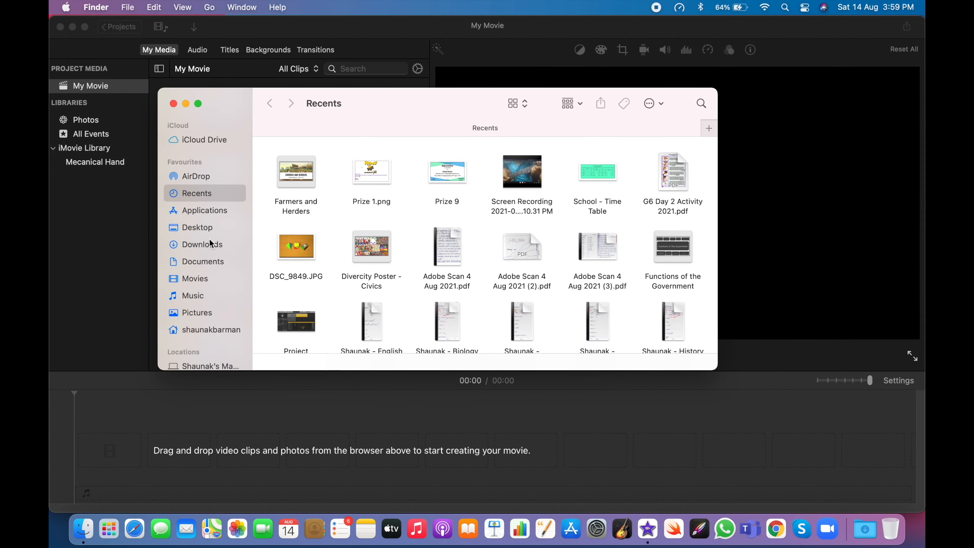
{"action": "left_click", "coordinate": [207, 278]}
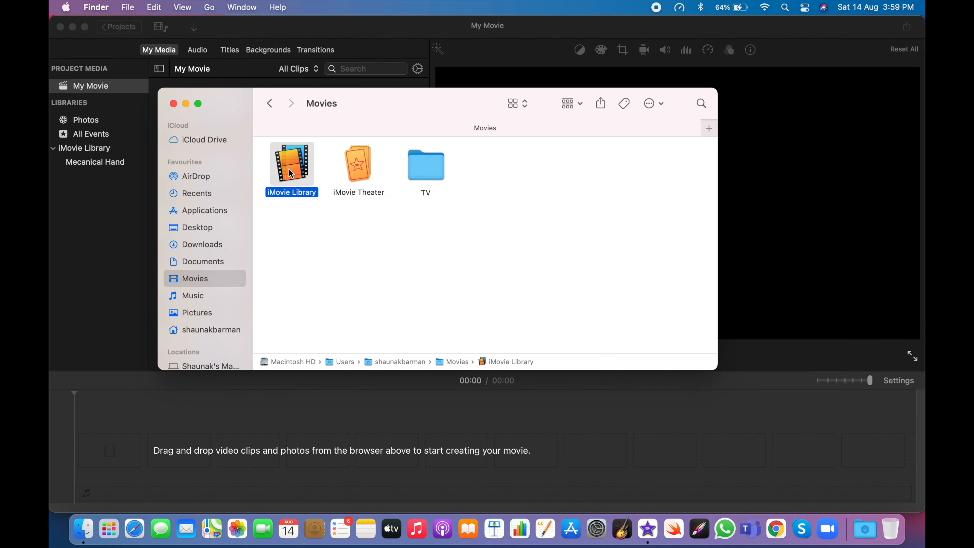
{"action": "key", "text": "space"}
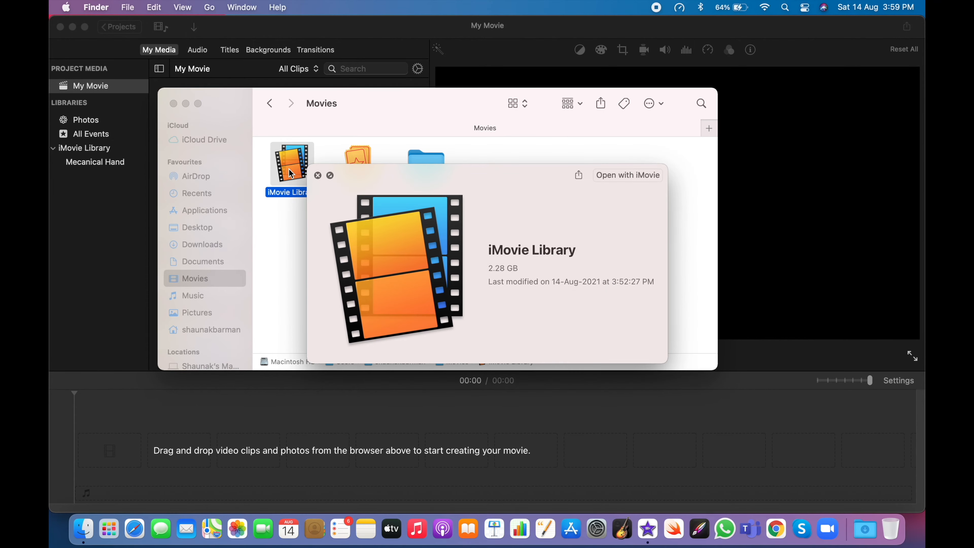
{"action": "key", "text": "space"}
{"action": "double_click", "coordinate": [289, 169]}
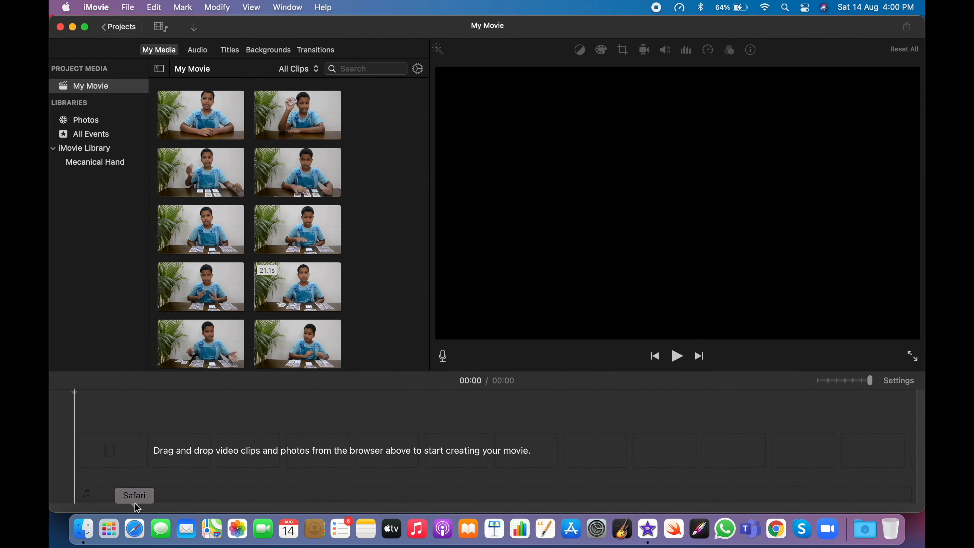
Return to Finder's Movies folder, preview the iMovie Theater file, and open iMovie Library again.
{"action": "left_click", "coordinate": [84, 528]}
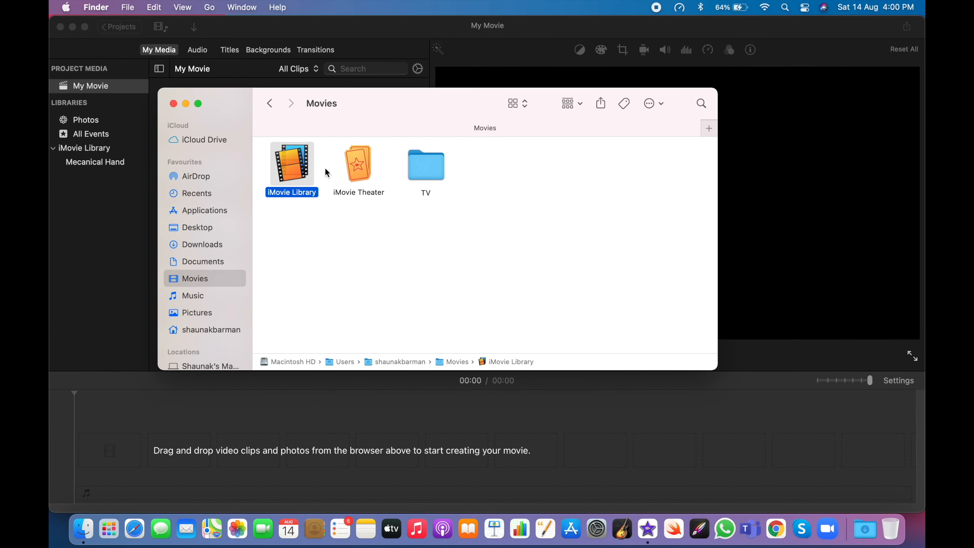
{"action": "left_click", "coordinate": [357, 169]}
{"action": "key", "text": "space"}
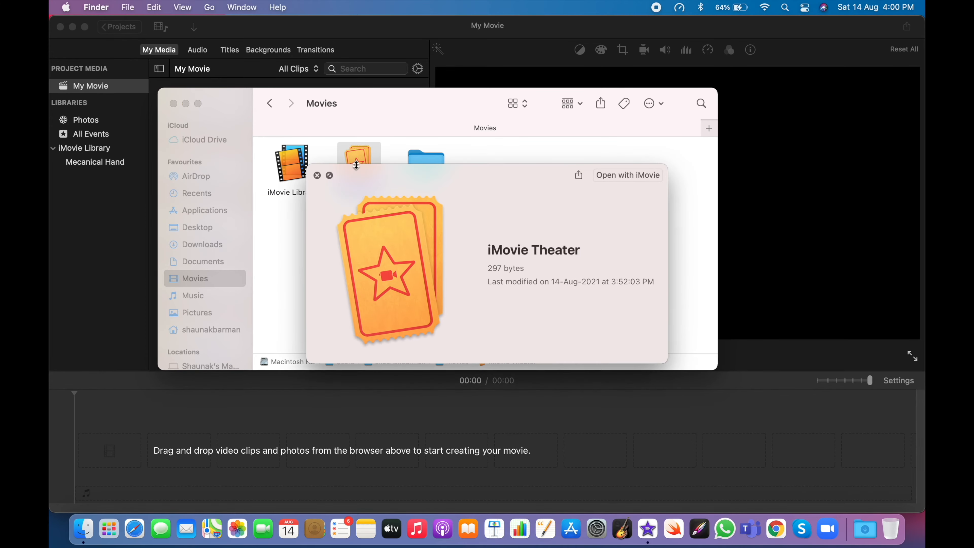
{"action": "key", "text": "space"}
{"action": "left_click", "coordinate": [367, 232]}
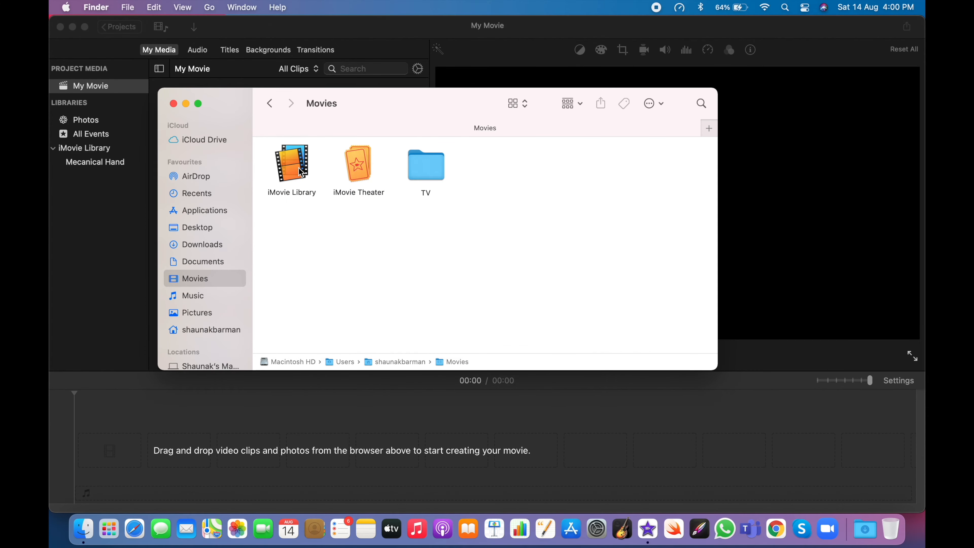
{"action": "double_click", "coordinate": [301, 173]}
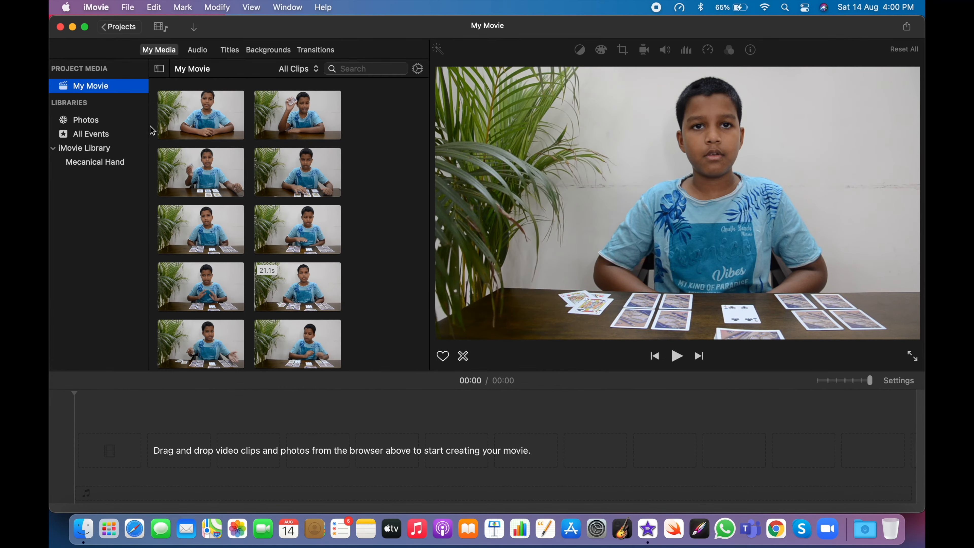
Close the Finder window showing the Movies folder and return to the iMovie project.
{"action": "key", "text": "ctrl+Up"}
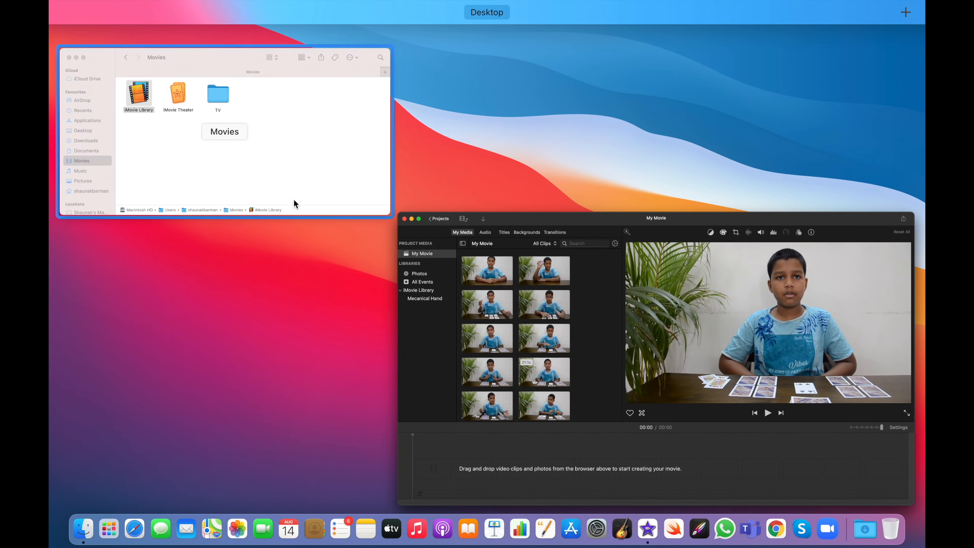
{"action": "left_click", "coordinate": [294, 200]}
{"action": "left_click", "coordinate": [374, 241]}
{"action": "key", "text": "super+w"}
{"action": "scroll", "coordinate": [287, 157], "scroll_direction": "up", "scroll_amount": 4}
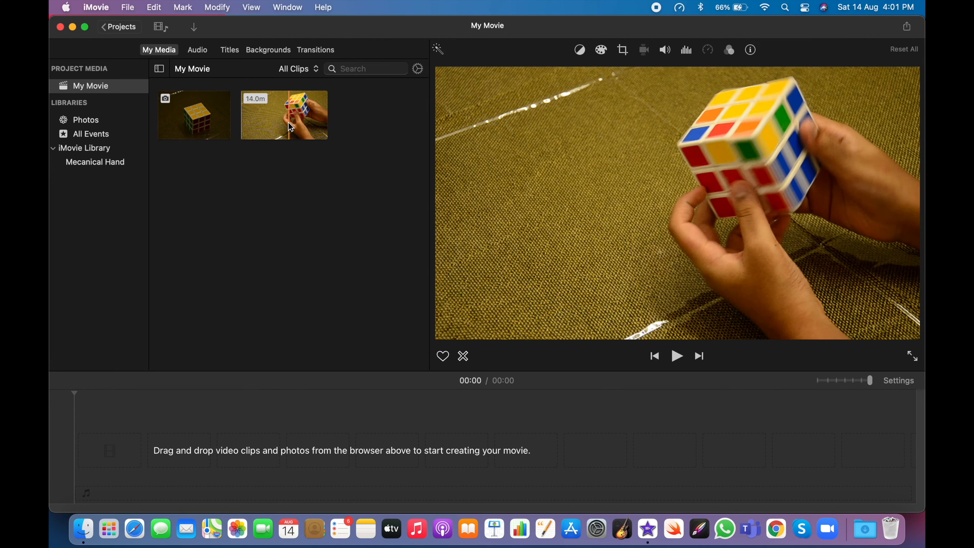
Add the 14.0m Rubik's cube clip to the timeline and delete its automatic title, turning off automatic content.
{"action": "left_click_drag", "start_coordinate": [274, 126], "coordinate": [109, 407]}
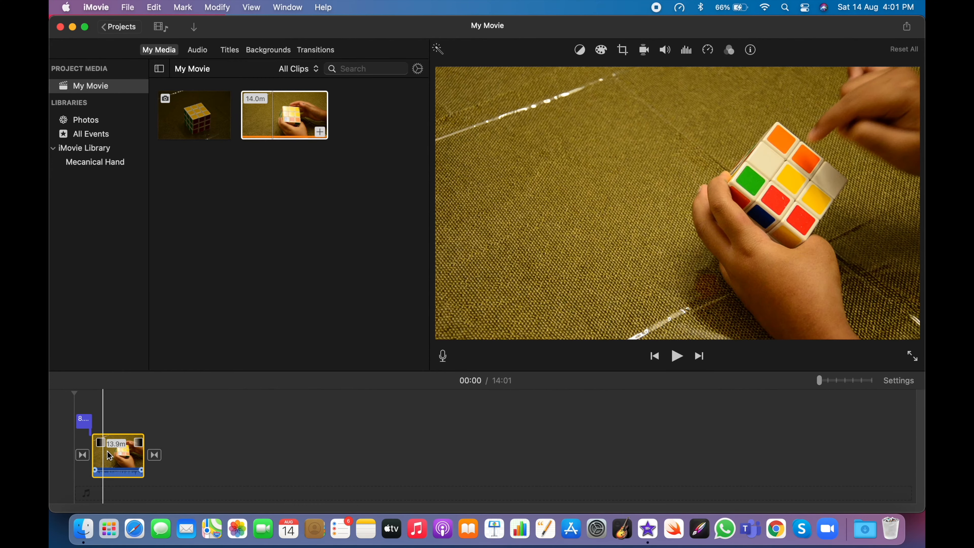
{"action": "left_click", "coordinate": [86, 421]}
{"action": "key", "text": "Delete"}
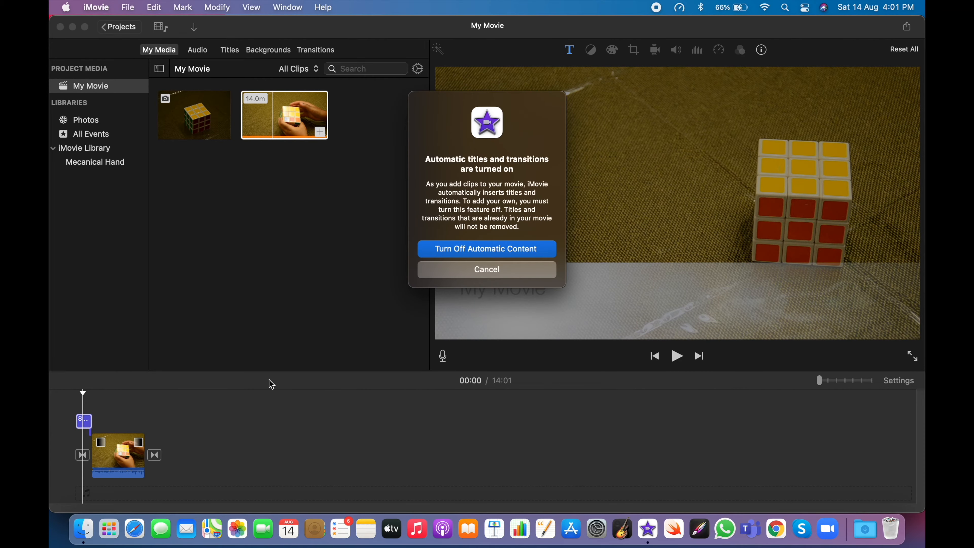
{"action": "left_click", "coordinate": [531, 248]}
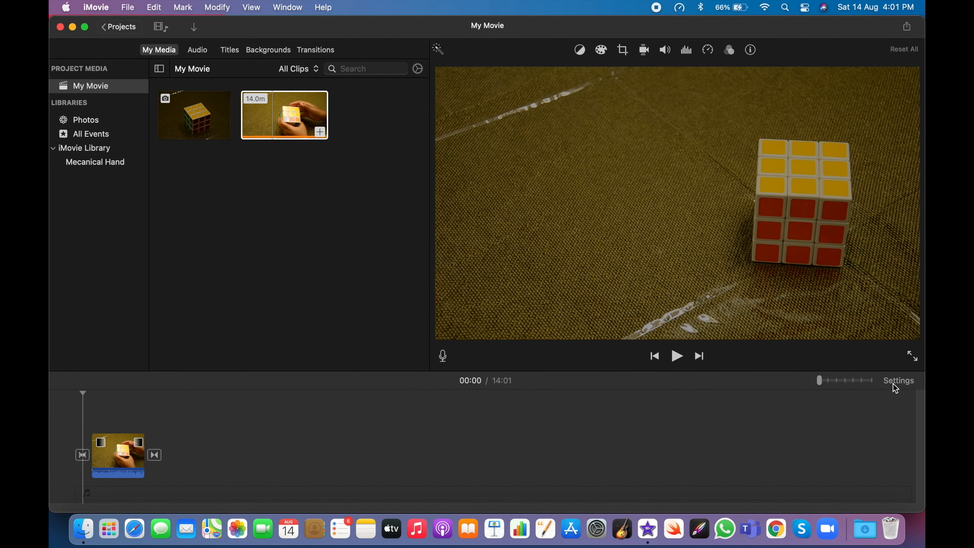
Turn automatic content back on in the project settings and play the start of the movie to show the added title.
{"action": "left_click", "coordinate": [896, 386]}
{"action": "left_click", "coordinate": [896, 387]}
{"action": "left_click", "coordinate": [896, 386]}
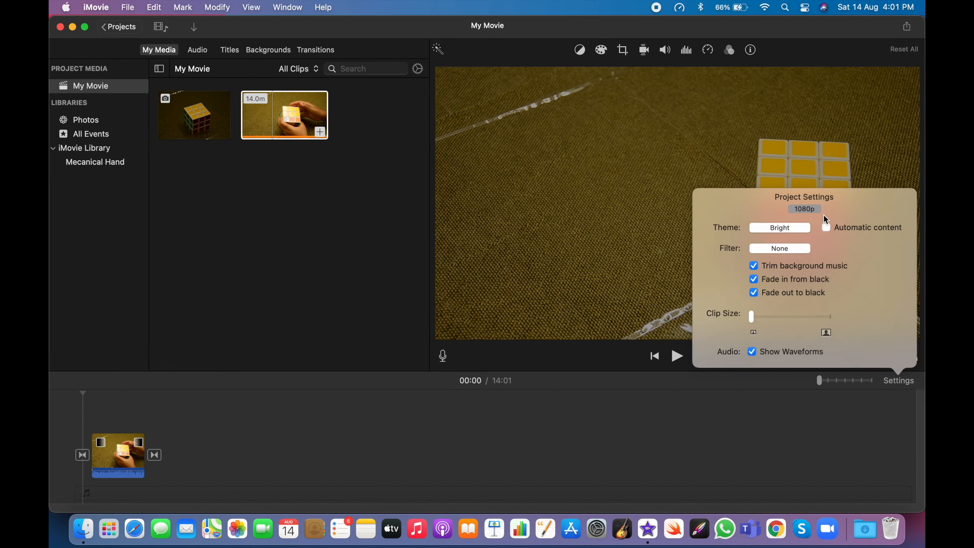
{"action": "left_click", "coordinate": [826, 228]}
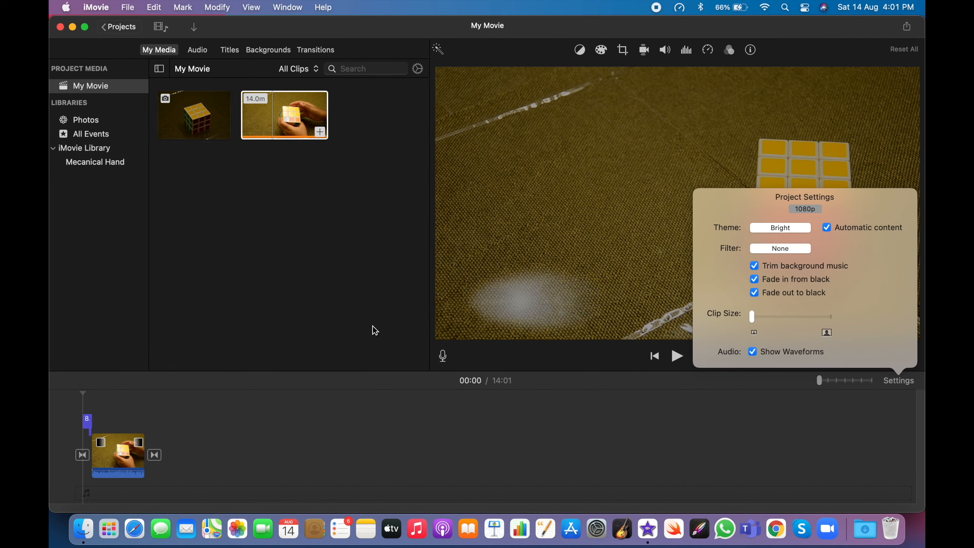
{"action": "left_click", "coordinate": [69, 430]}
{"action": "key", "text": "space"}
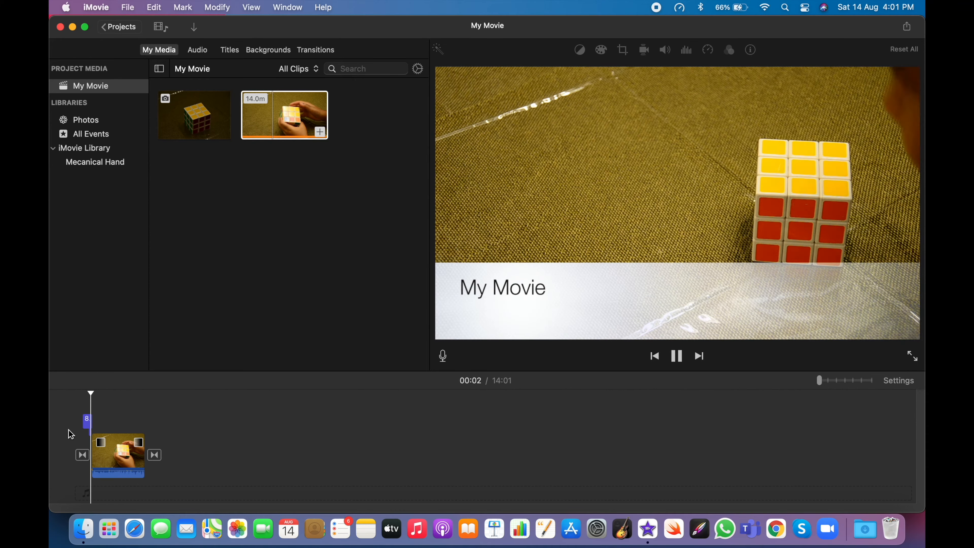
{"action": "key", "text": "space"}
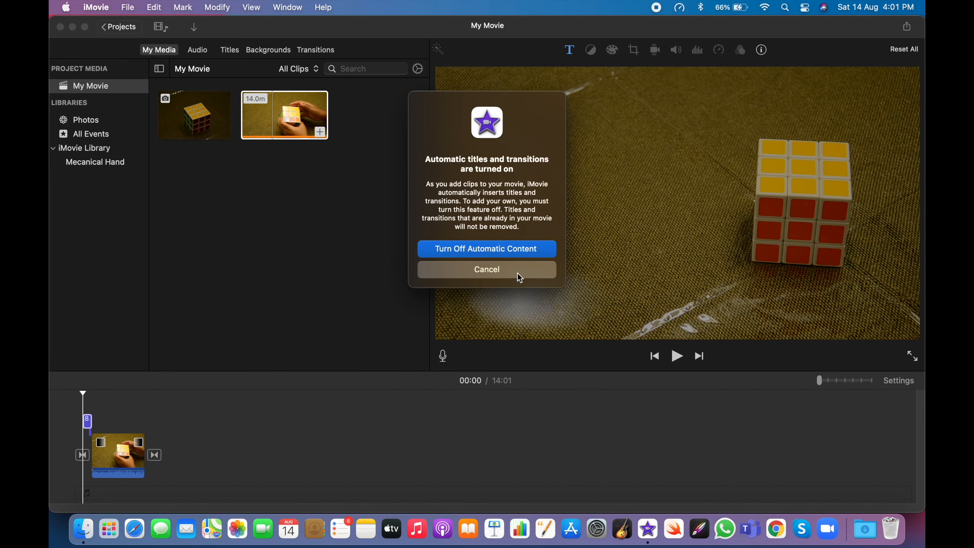
Delete the automatic title, turning off automatic content, and remove the transitions at both ends of the Rubik's cube clip.
{"action": "left_click", "coordinate": [513, 249]}
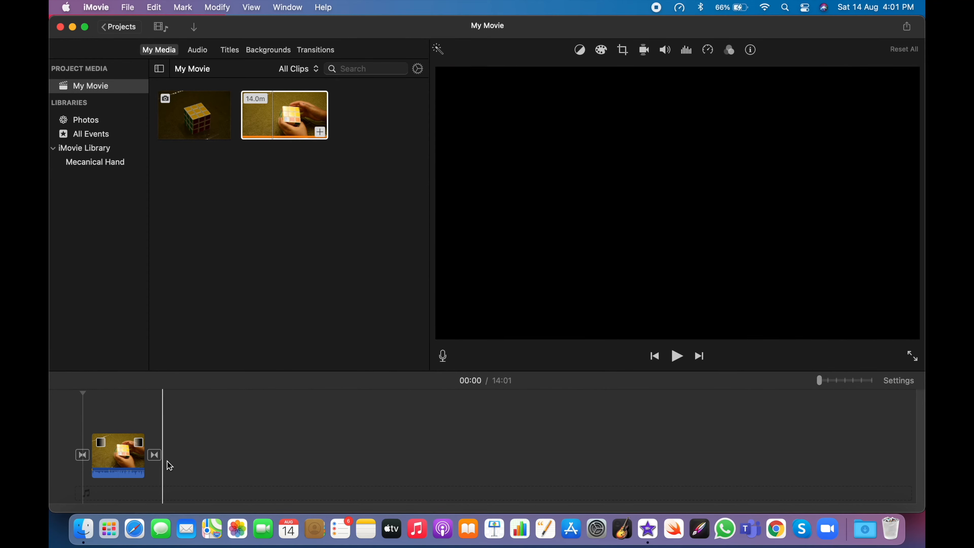
{"action": "left_click", "coordinate": [155, 455]}
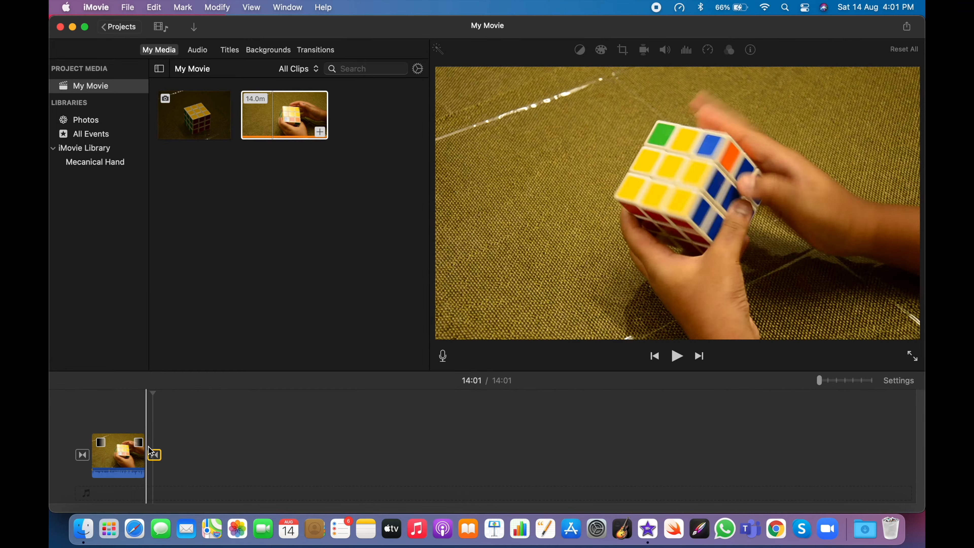
{"action": "left_click", "coordinate": [83, 455]}
{"action": "key", "text": "Delete"}
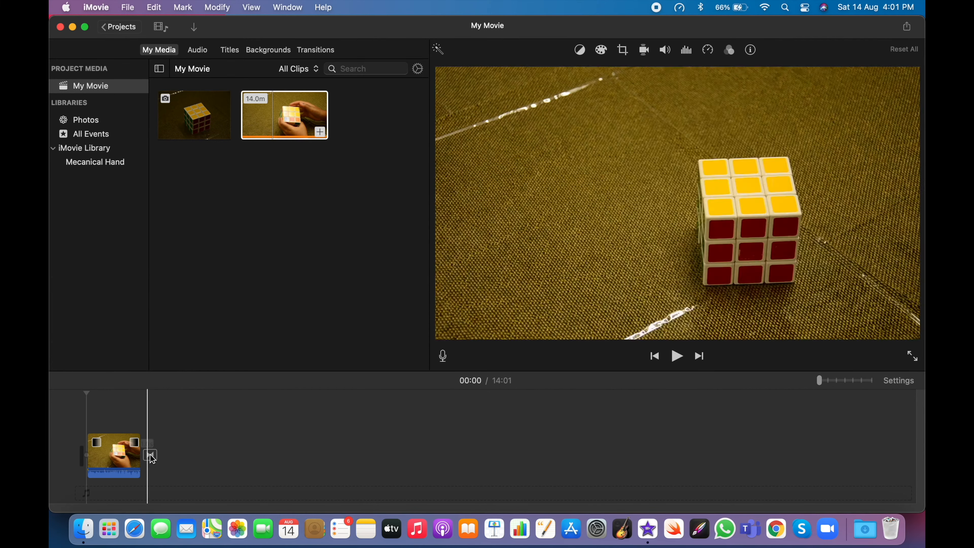
{"action": "left_click", "coordinate": [153, 456]}
{"action": "key", "text": "Delete"}
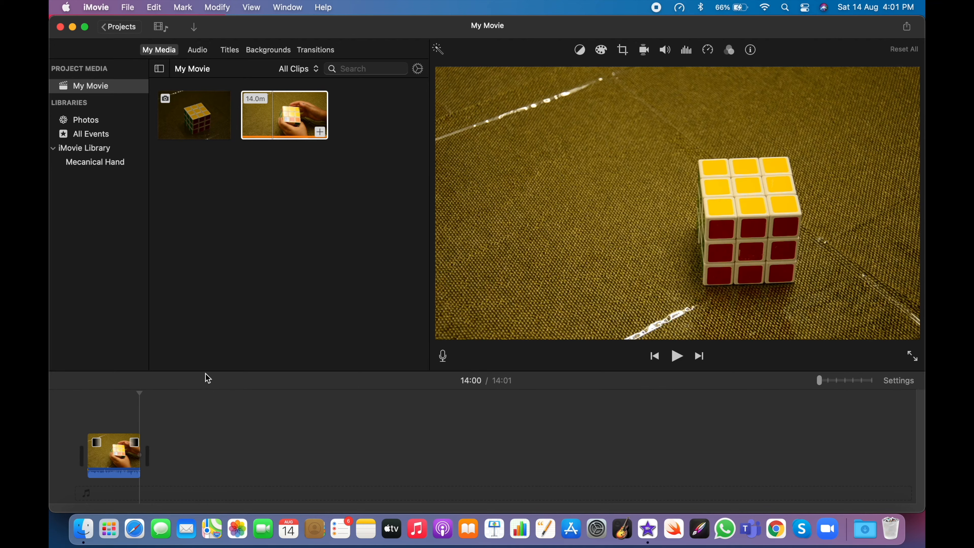
Enlarge the timeline area and zoom the timeline in until the clip's individual frames are spread out.
{"action": "left_click_drag", "start_coordinate": [208, 372], "coordinate": [273, 255]}
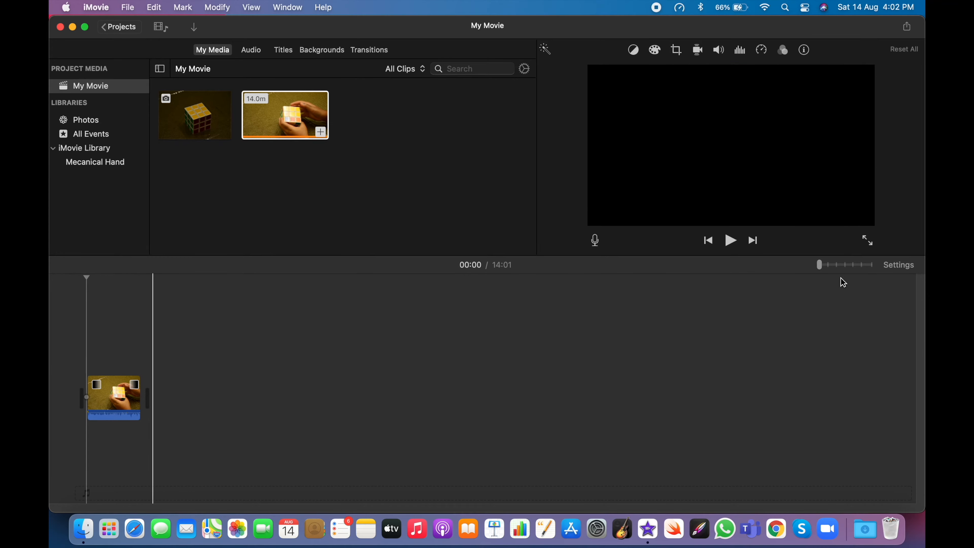
{"action": "mouse_move", "coordinate": [821, 265]}
{"action": "left_mouse_down"}
{"action": "mouse_move", "coordinate": [870, 264]}
{"action": "mouse_move", "coordinate": [819, 265]}
{"action": "left_mouse_up"}
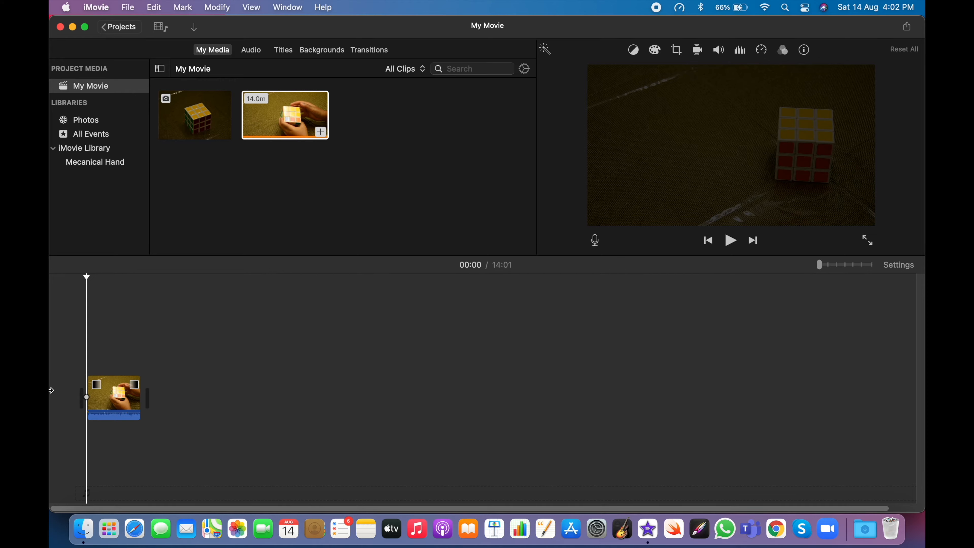
{"action": "key", "text": "super+plus"}
{"action": "key", "text": "super+plus"}
{"action": "key", "text": "super+plus"}
{"action": "key", "text": "super+plus"}
{"action": "key", "text": "super+plus"}
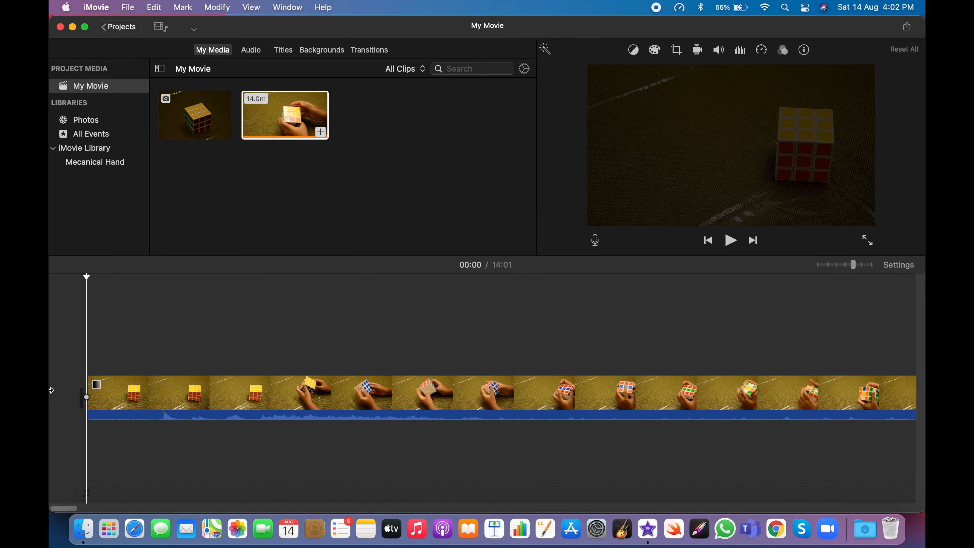
{"action": "key", "text": "super+plus"}
{"action": "key", "text": "super+minus"}
{"action": "key", "text": "super+minus"}
{"action": "key", "text": "super+minus"}
{"action": "key", "text": "super+minus"}
{"action": "key", "text": "super+plus"}
{"action": "key", "text": "super+plus"}
{"action": "key", "text": "super+plus"}
{"action": "key", "text": "super+plus"}
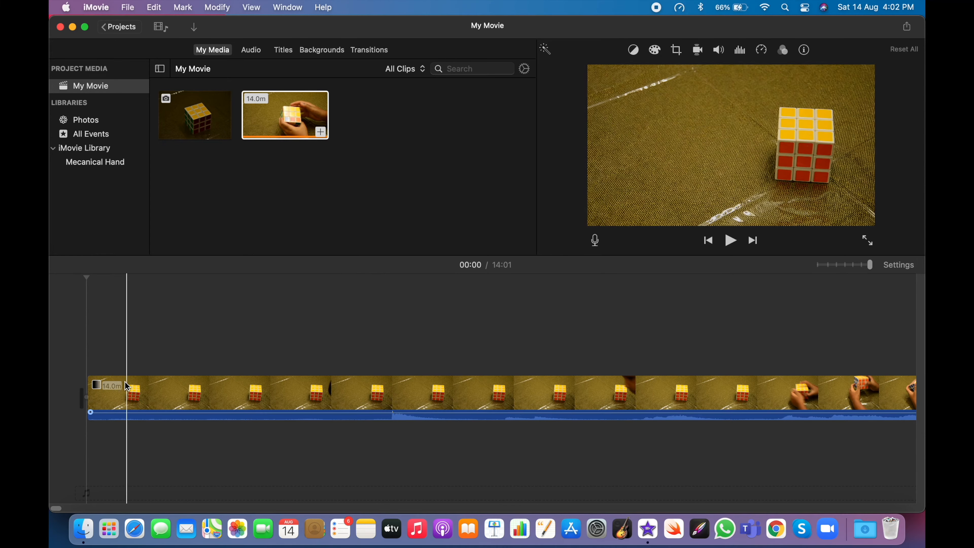
Play the opening seconds of the timeline clip to find where the hands reach the cube.
{"action": "left_click_drag", "start_coordinate": [88, 398], "coordinate": [382, 399]}
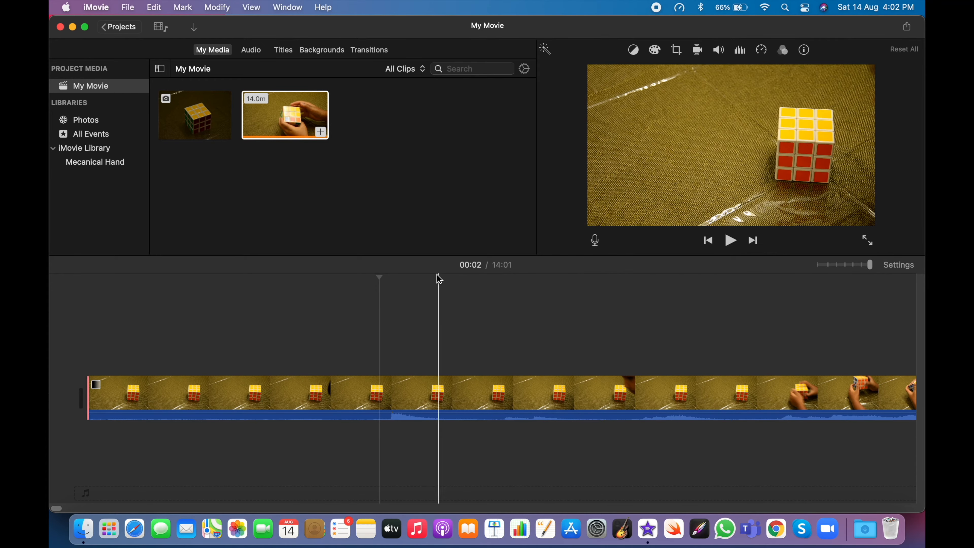
{"action": "left_click", "coordinate": [329, 280]}
{"action": "key", "text": "space"}
{"action": "key", "text": "space"}
{"action": "key", "text": "space"}
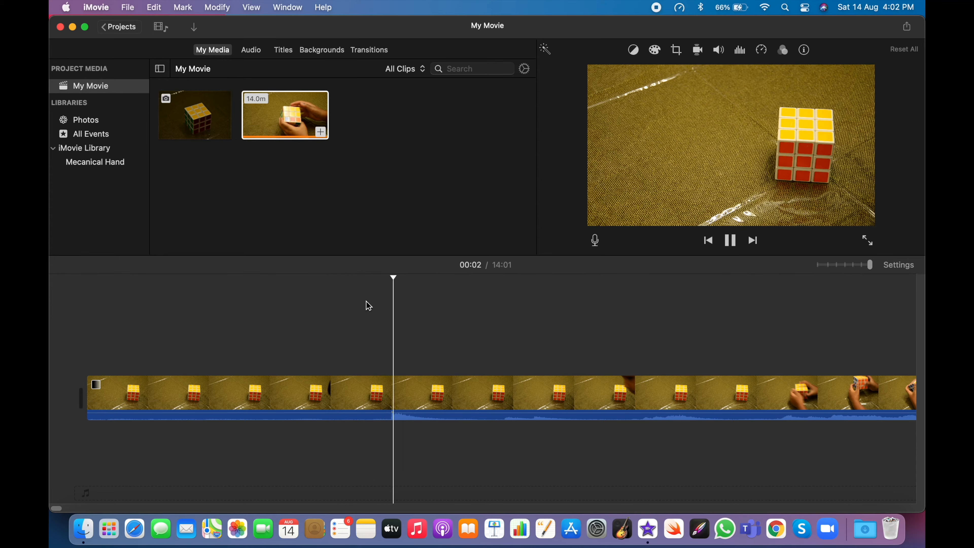
{"action": "key", "text": "space"}
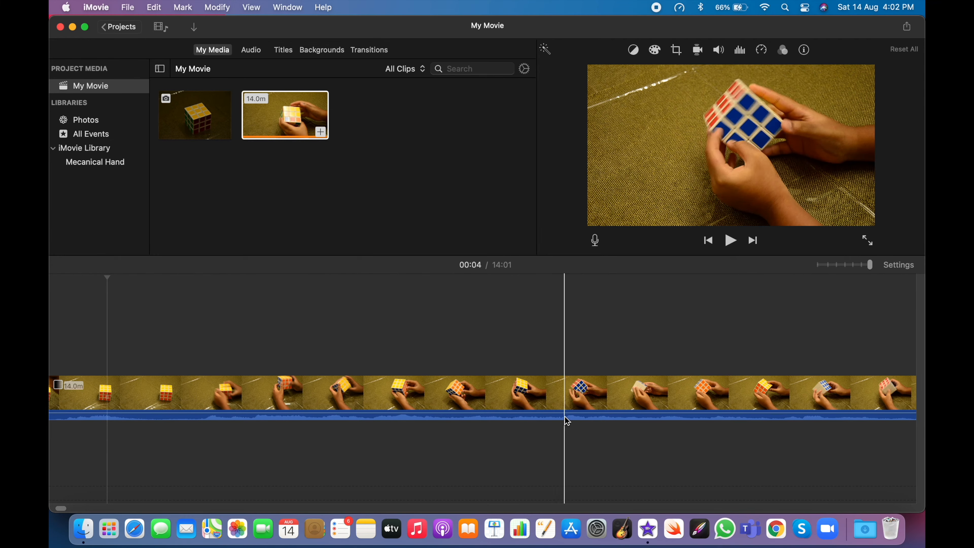
Continue playing the clip from the moment the hands pick up the cube and raise the system volume.
{"action": "scroll", "coordinate": [345, 402], "scroll_direction": "left", "scroll_amount": 3}
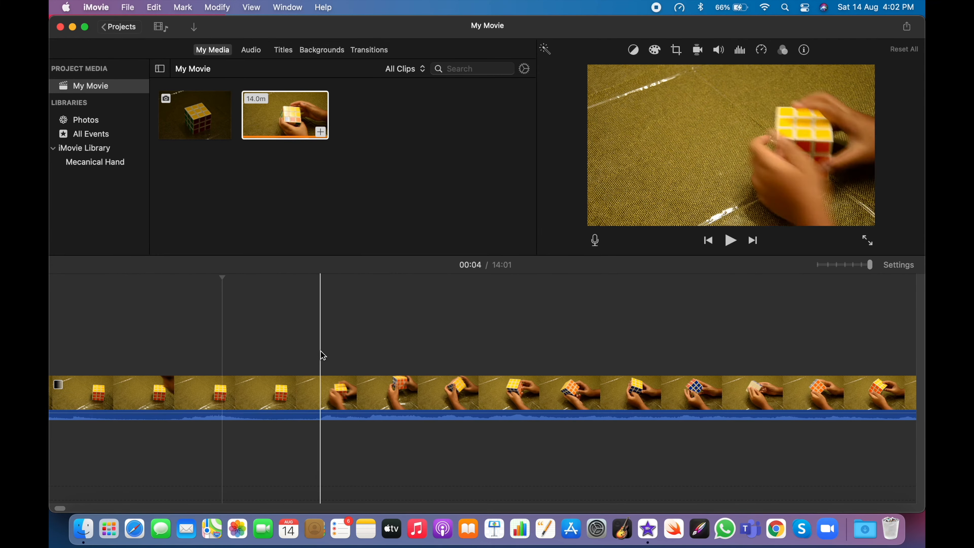
{"action": "key", "text": "space"}
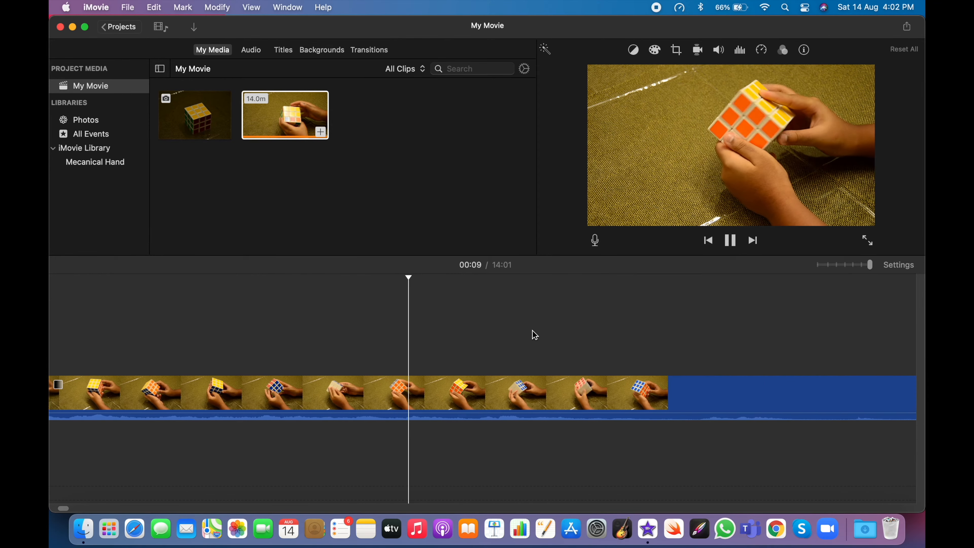
{"action": "key", "text": "XF86AudioLowerVolume"}
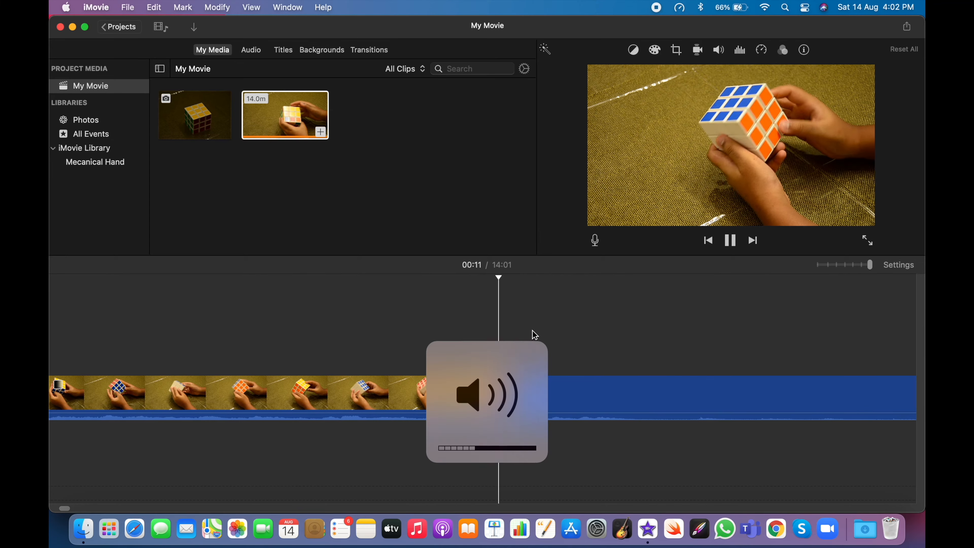
{"action": "key", "text": "XF86AudioRaiseVolume"}
{"action": "key", "text": "XF86AudioRaiseVolume"}
{"action": "key", "text": "XF86AudioRaiseVolume"}
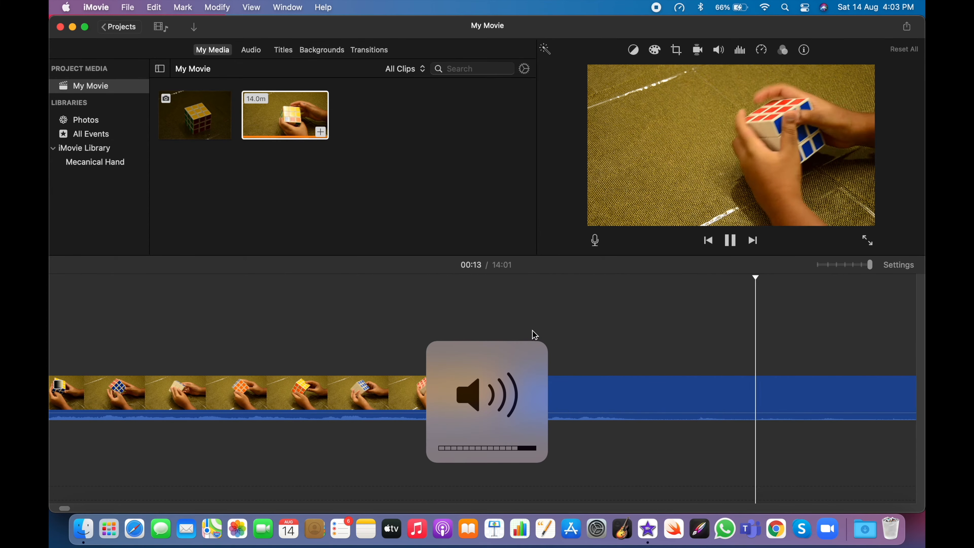
Split the clip at 00:05, where the hands pick up the cube, and delete the part before the cut.
{"action": "key", "text": "space"}
{"action": "scroll", "coordinate": [532, 330], "scroll_direction": "left", "scroll_amount": 15}
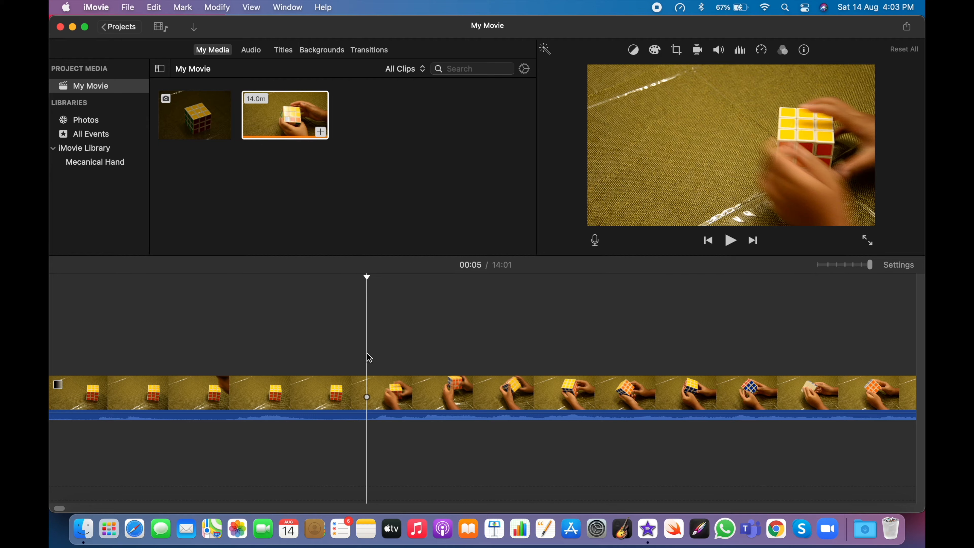
{"action": "key", "text": "super+b"}
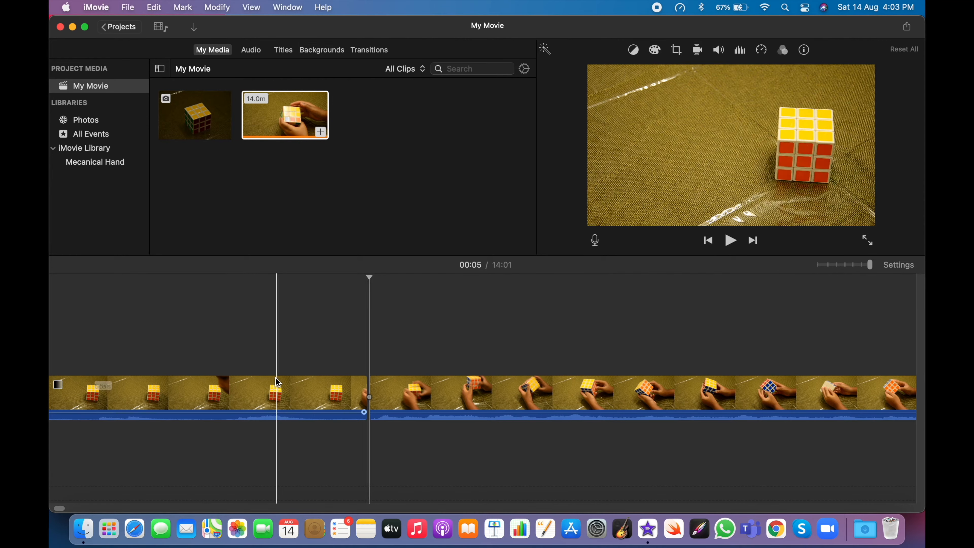
{"action": "scroll", "coordinate": [267, 381], "scroll_direction": "left", "scroll_amount": 7}
{"action": "left_click", "coordinate": [267, 381]}
{"action": "key", "text": "Delete"}
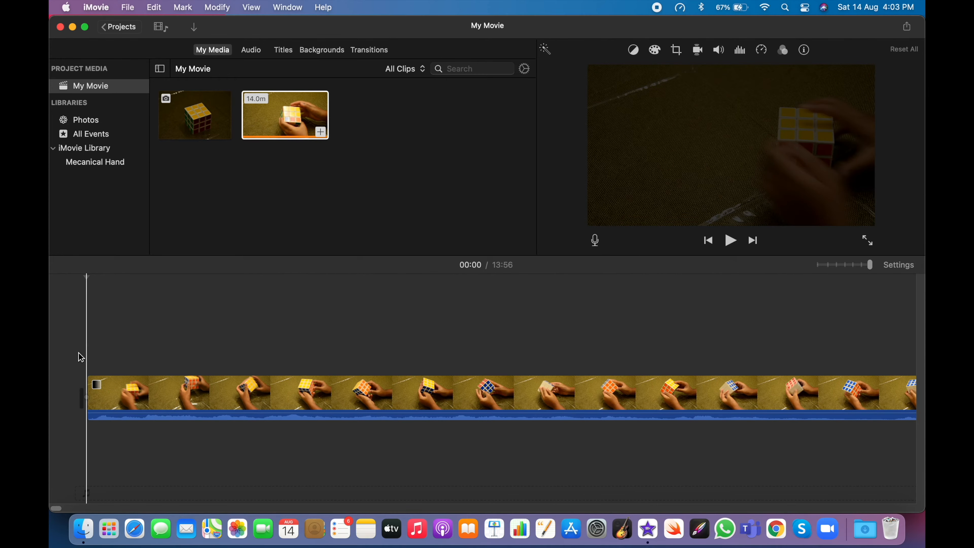
Play the shortened clip from its new beginning to check the opening and its sound.
{"action": "key", "text": "space"}
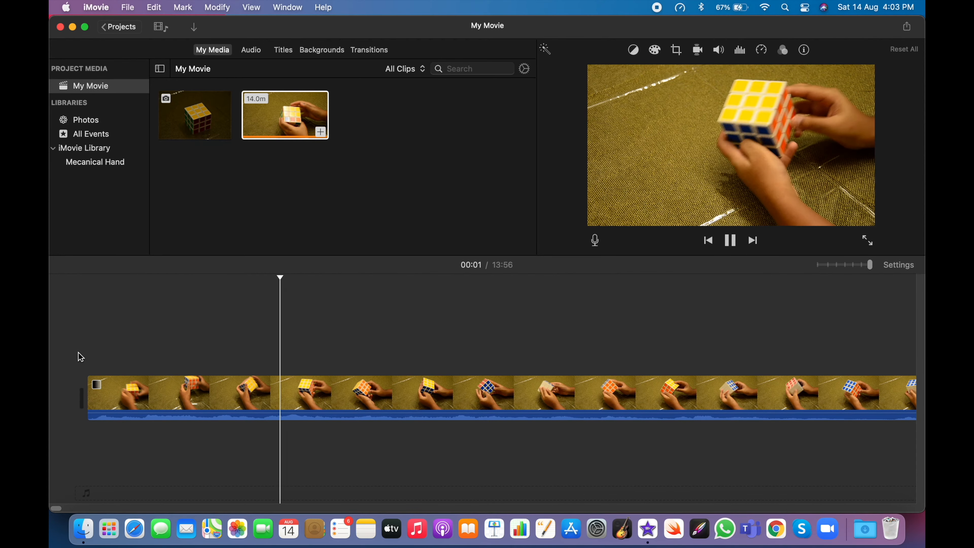
{"action": "key", "text": "XF86AudioRaiseVolume"}
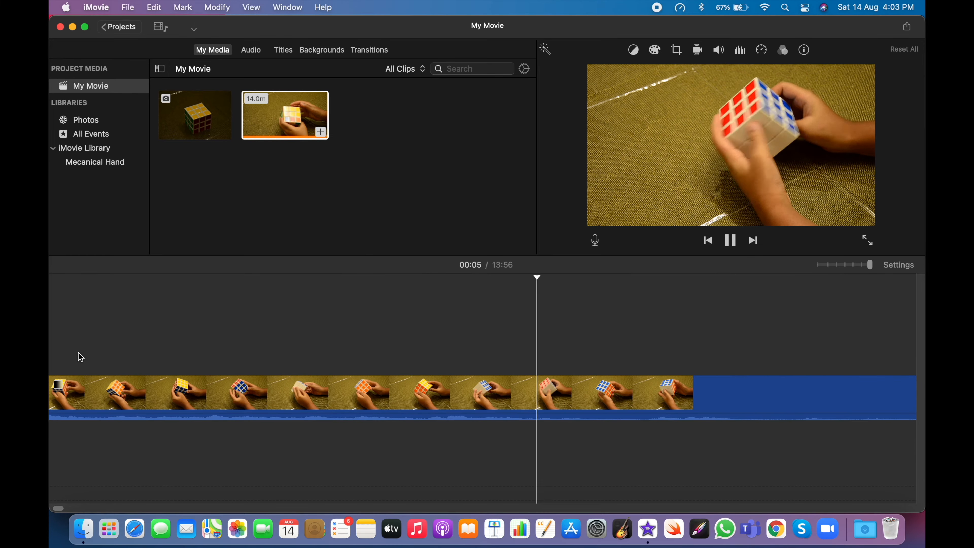
{"action": "key", "text": "space"}
{"action": "scroll", "coordinate": [78, 352], "scroll_direction": "left", "scroll_amount": 6}
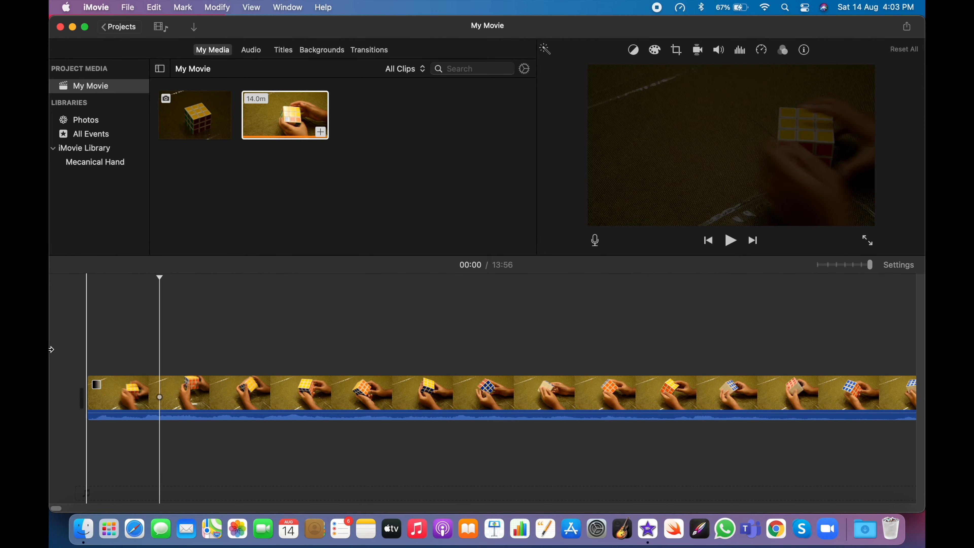
{"action": "key", "text": "space"}
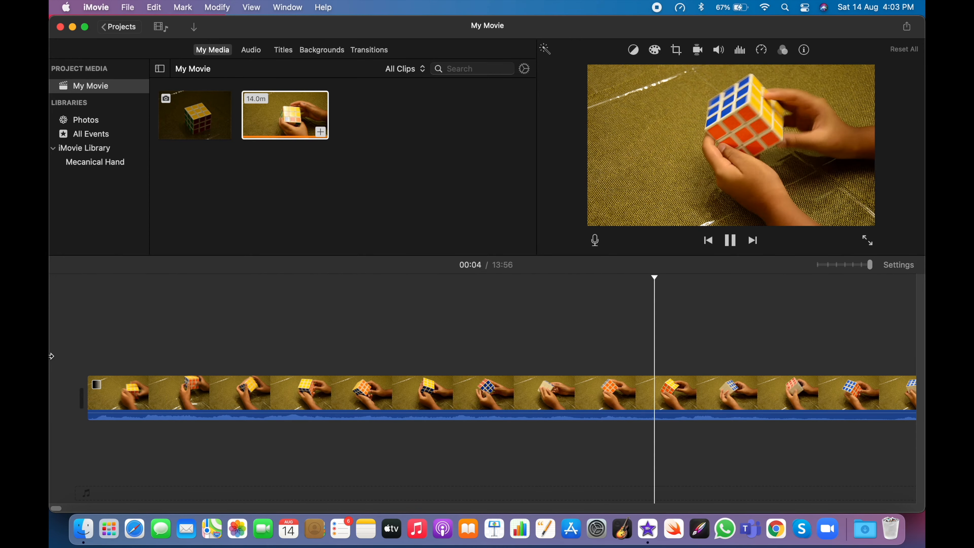
{"action": "key", "text": "space"}
{"action": "key", "text": "space"}
{"action": "key", "text": "space"}
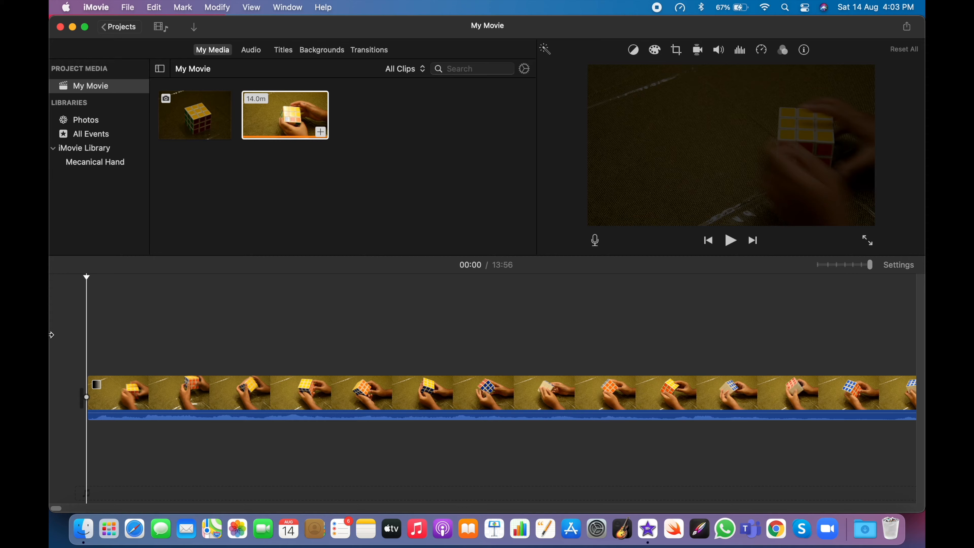
Play a longer stretch of the shortened clip to review it, and return to the start of the timeline.
{"action": "key", "text": "space"}
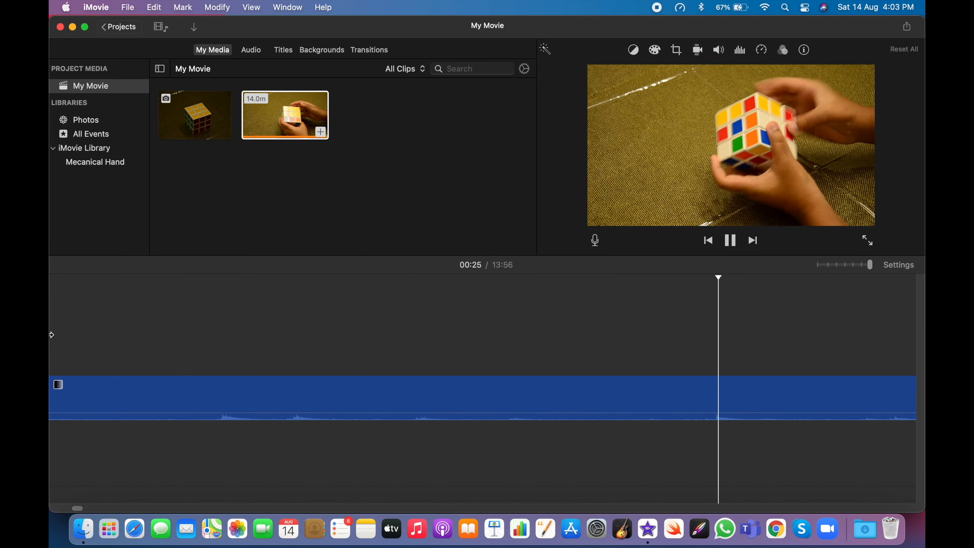
{"action": "key", "text": "space"}
{"action": "key", "text": "Home"}
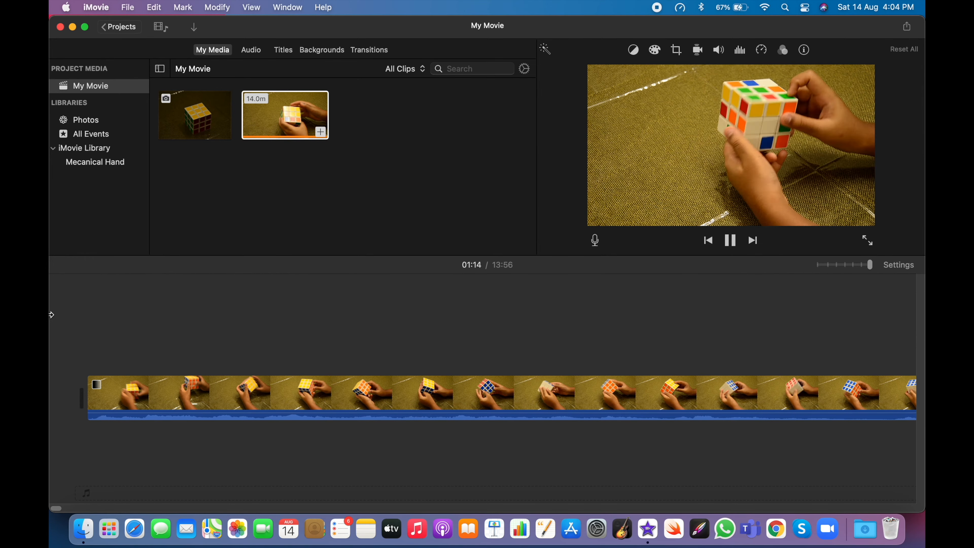
{"action": "key", "text": "space"}
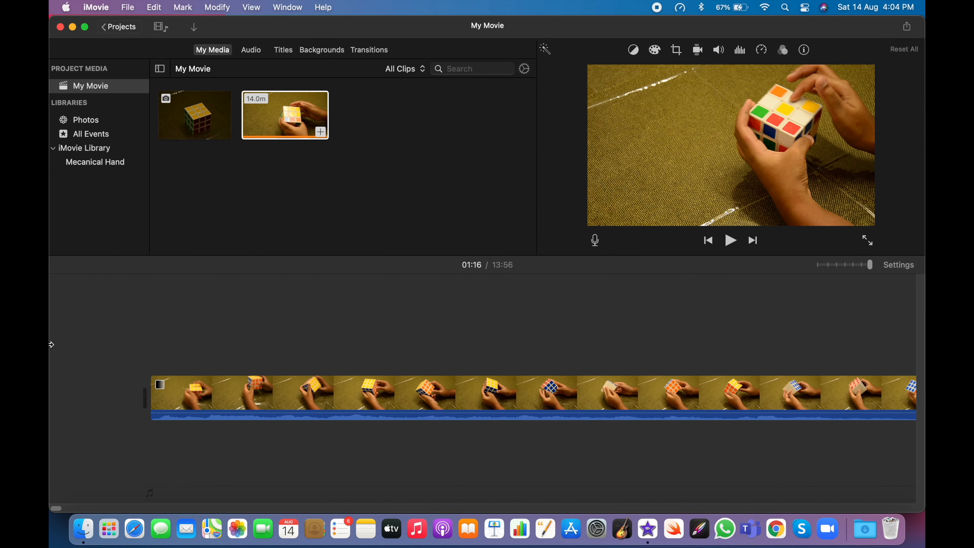
{"action": "key", "text": "Home"}
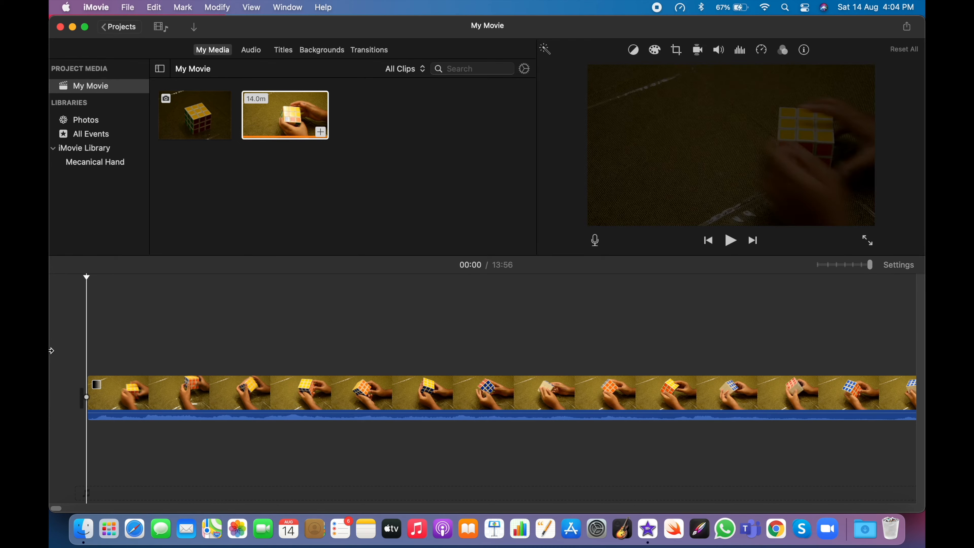
Find the moment at 00:07 where the hands hold the cube and split the clip there.
{"action": "scroll", "coordinate": [303, 365], "scroll_direction": "right", "scroll_amount": 5}
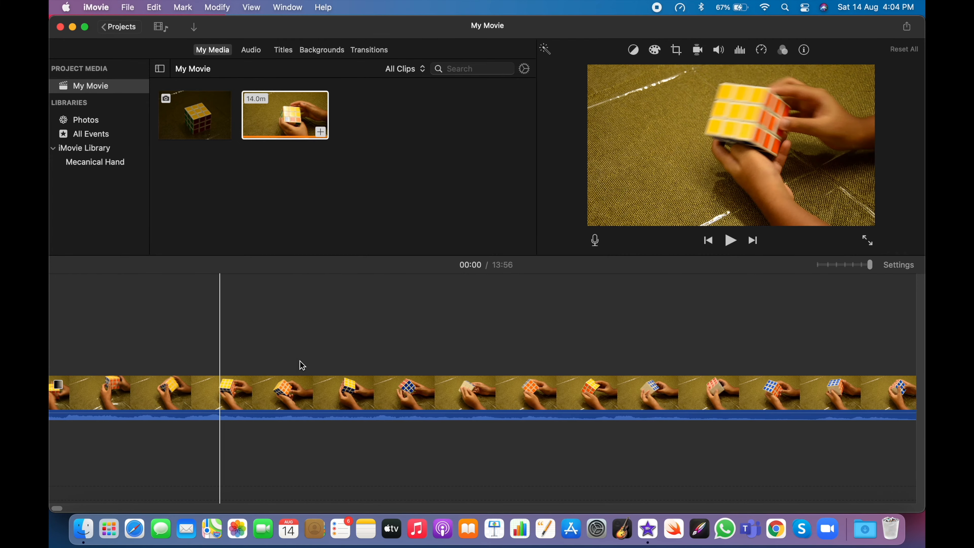
{"action": "scroll", "coordinate": [448, 387], "scroll_direction": "right", "scroll_amount": 3}
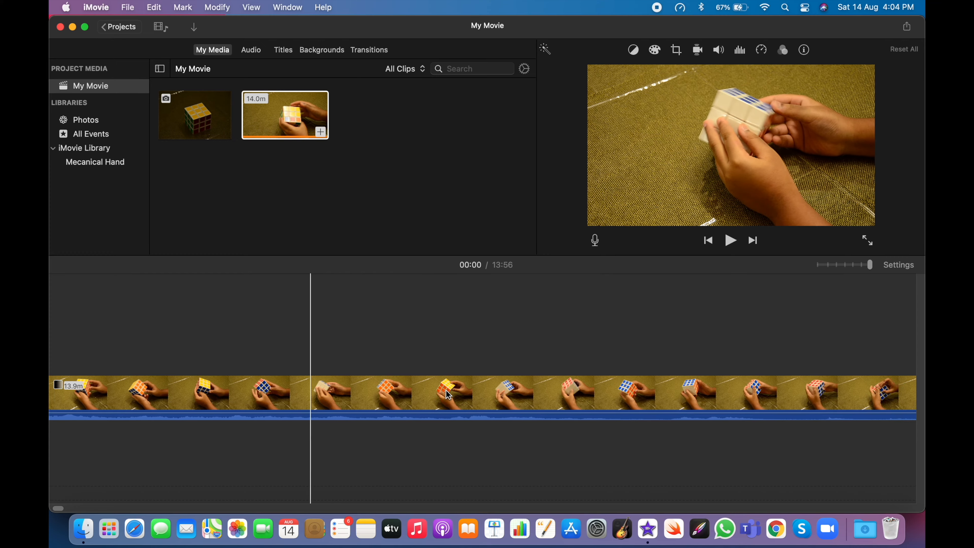
{"action": "scroll", "coordinate": [530, 391], "scroll_direction": "right", "scroll_amount": 3}
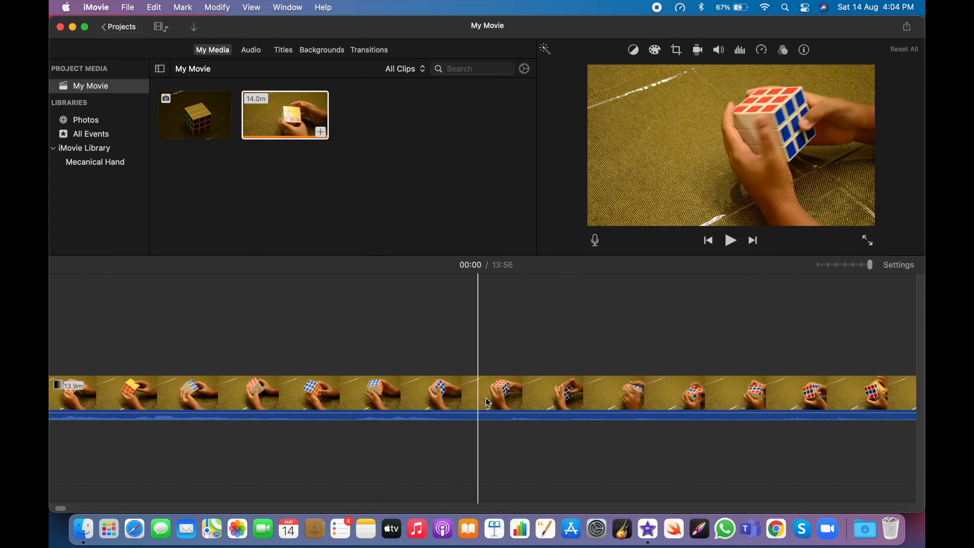
{"action": "key", "text": "space"}
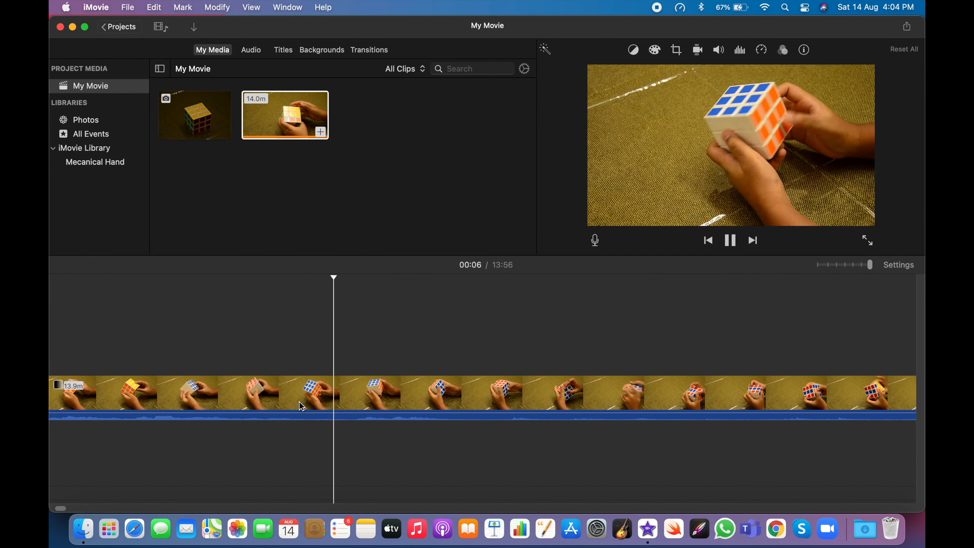
{"action": "left_click", "coordinate": [265, 372]}
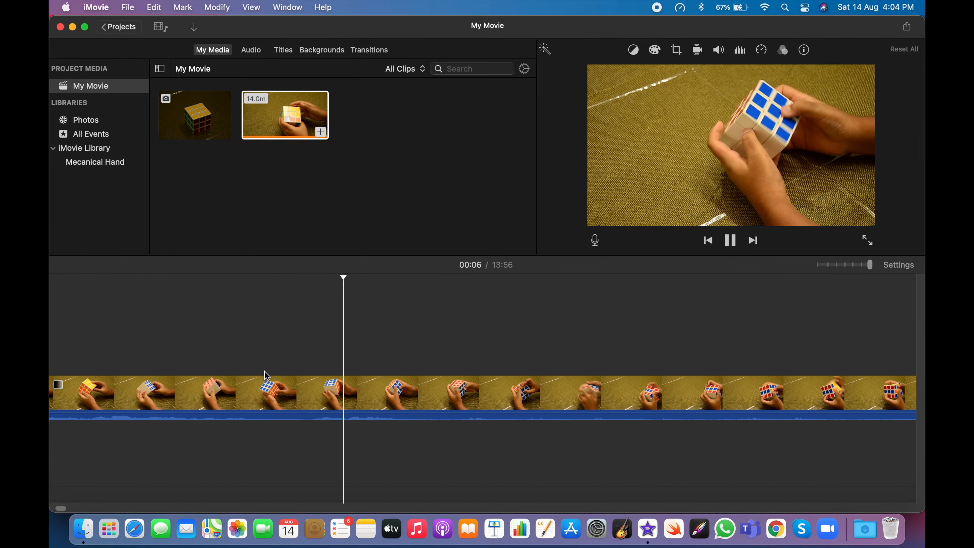
{"action": "key", "text": "space"}
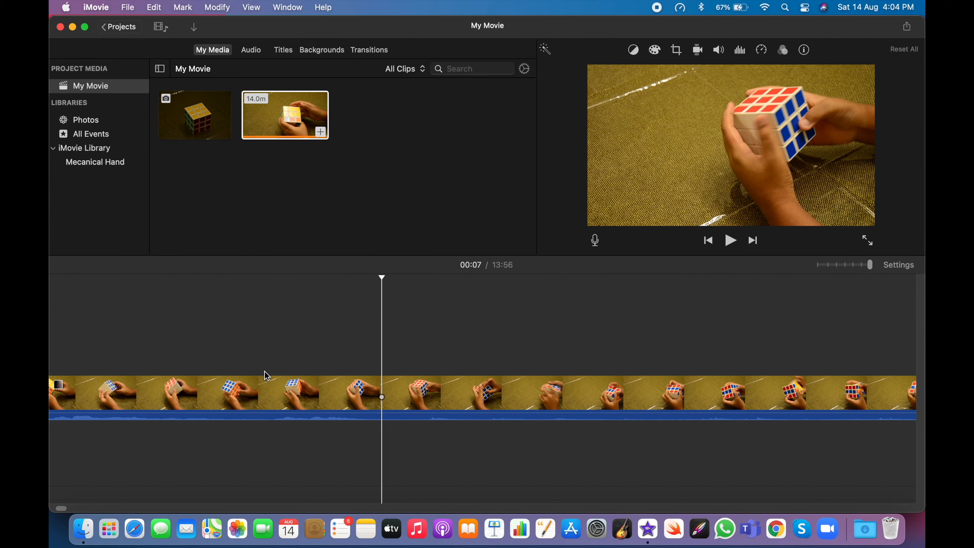
{"action": "key", "text": "super+b"}
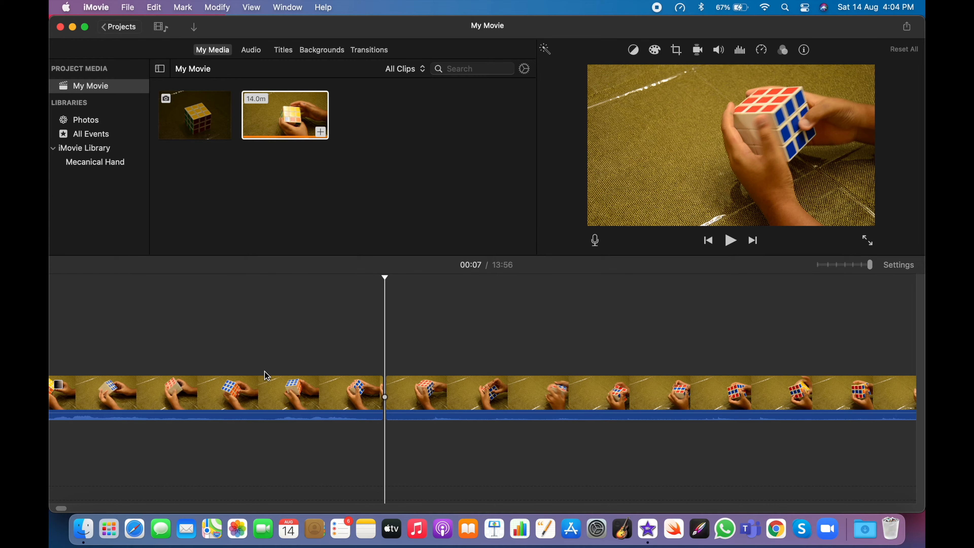
{"action": "left_click_drag", "start_coordinate": [344, 411], "coordinate": [343, 411]}
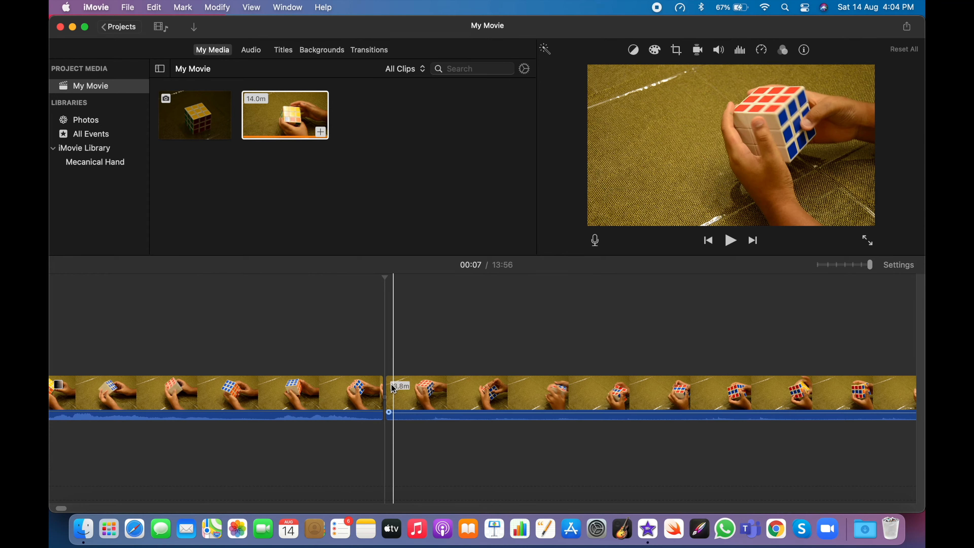
Play the clip from the 00:07 cut and split it again at 00:29, where the cube is scrambled.
{"action": "left_click", "coordinate": [416, 392]}
{"action": "scroll", "coordinate": [416, 392], "scroll_direction": "right", "scroll_amount": 5}
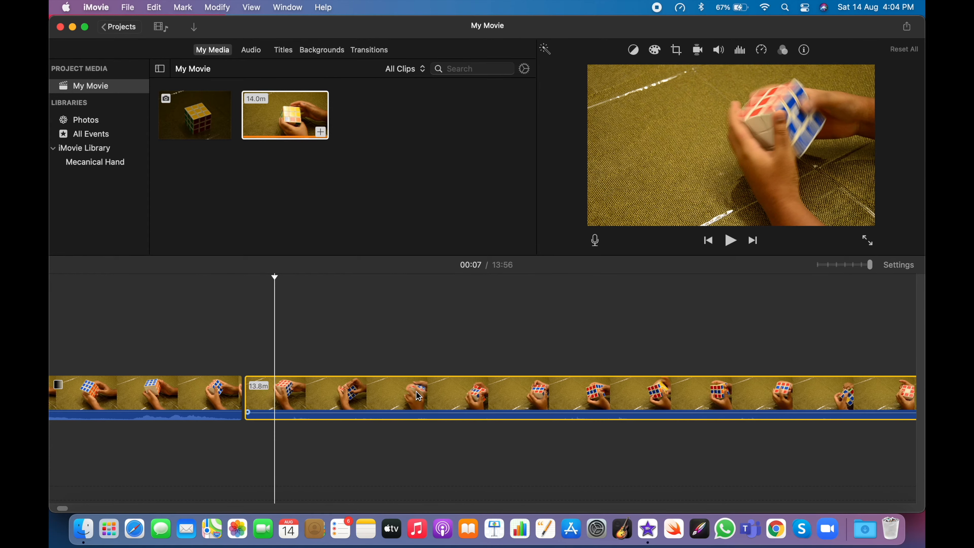
{"action": "left_click", "coordinate": [233, 363]}
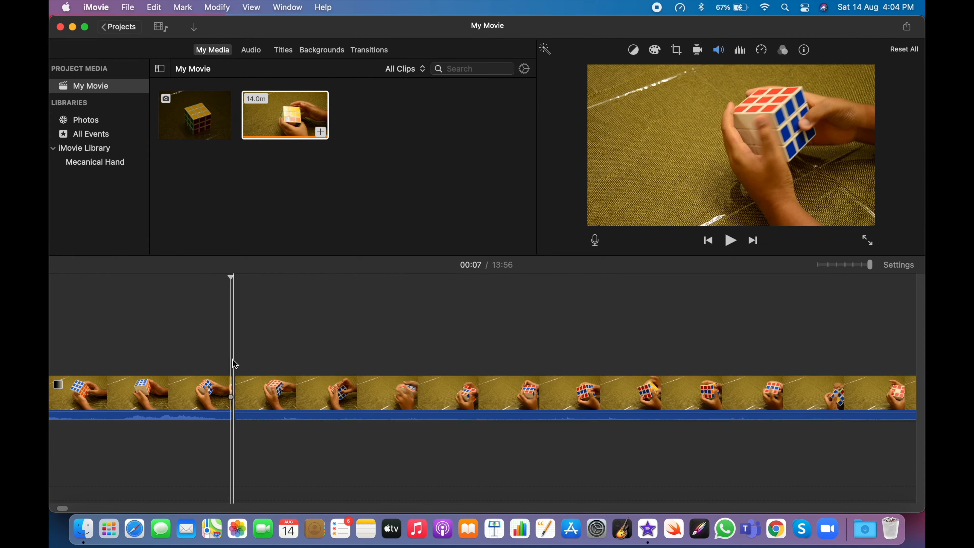
{"action": "key", "text": "space"}
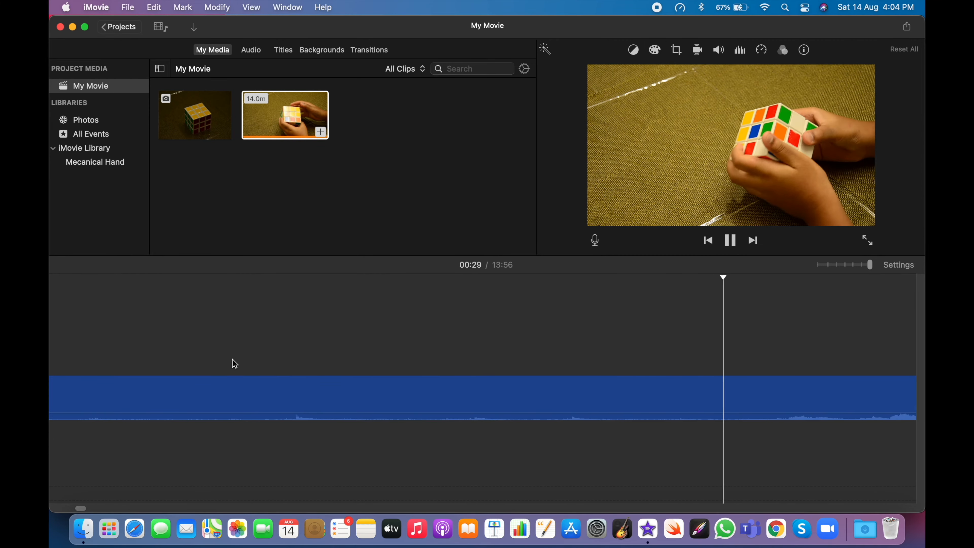
{"action": "left_click", "coordinate": [136, 398]}
{"action": "left_click", "coordinate": [245, 374]}
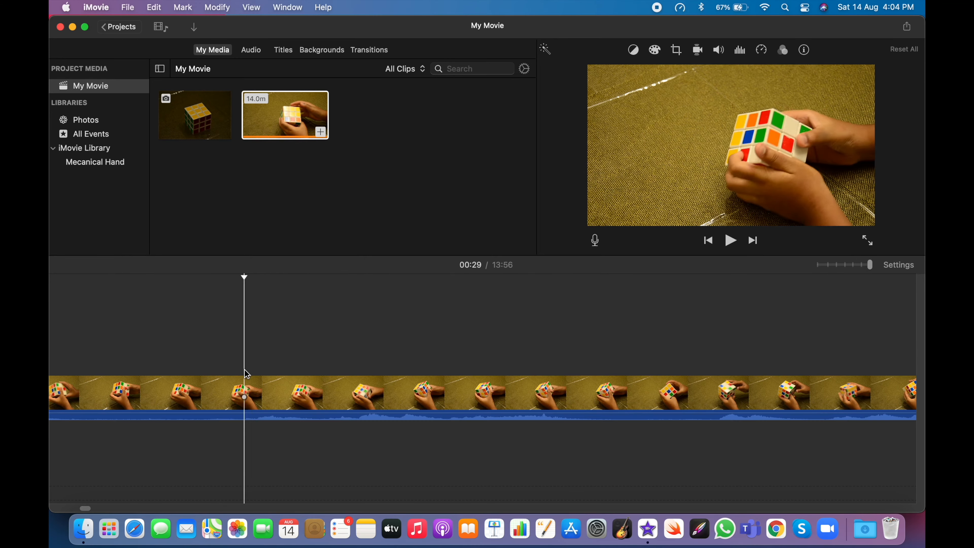
{"action": "key", "text": "space"}
{"action": "left_click", "coordinate": [235, 363]}
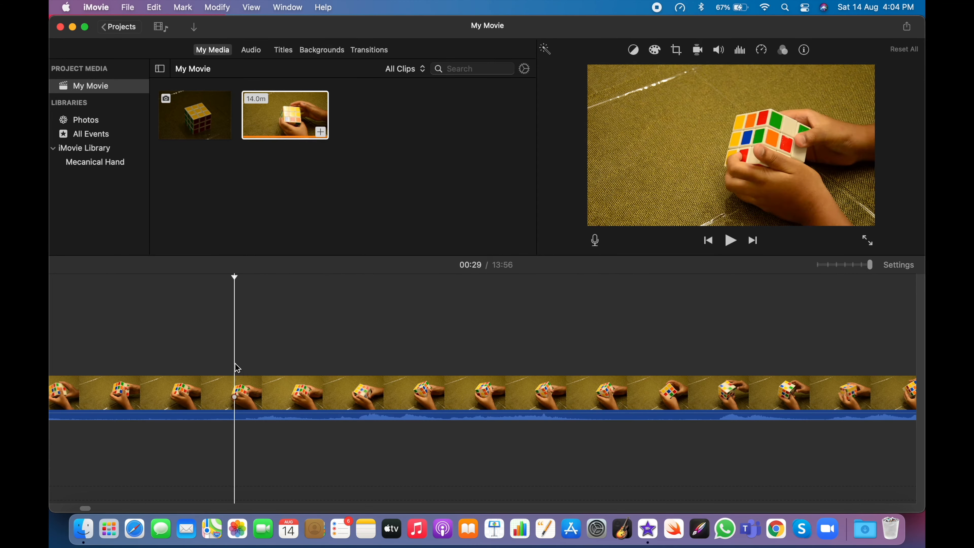
Select the part between the 00:07 and 00:29 cuts and try the Slow speed at 25%, 50% and Auto.
{"action": "scroll", "coordinate": [237, 367], "scroll_direction": "left", "scroll_amount": 10}
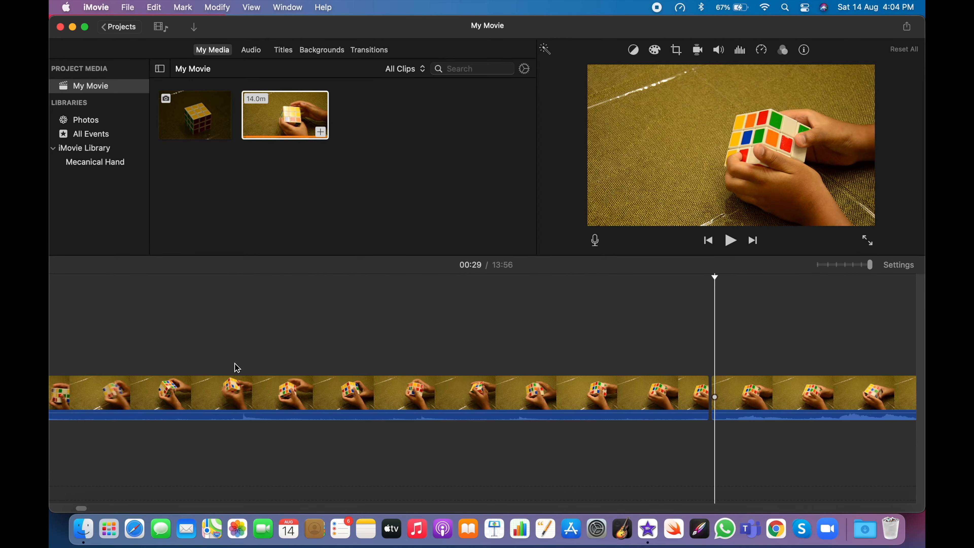
{"action": "scroll", "coordinate": [391, 364], "scroll_direction": "left", "scroll_amount": 10}
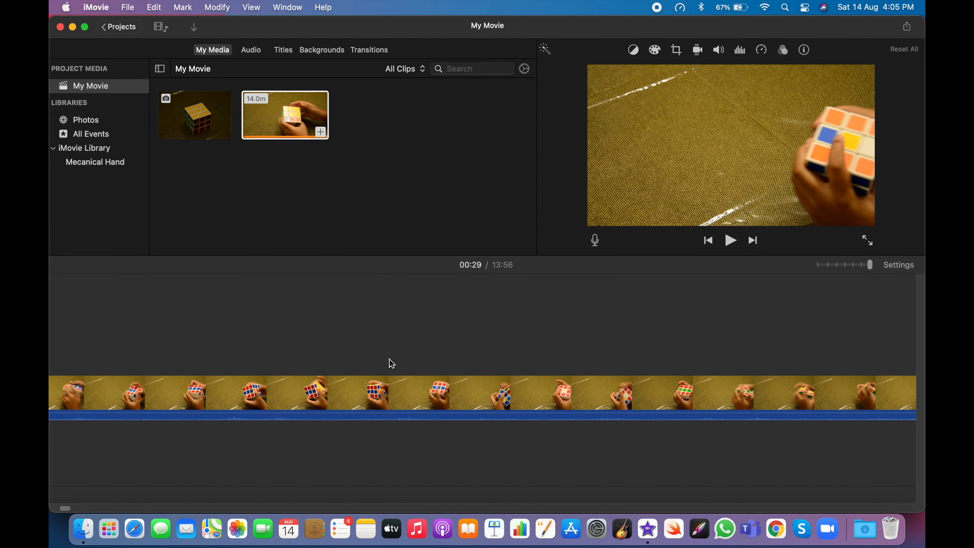
{"action": "scroll", "coordinate": [545, 401], "scroll_direction": "left", "scroll_amount": 10}
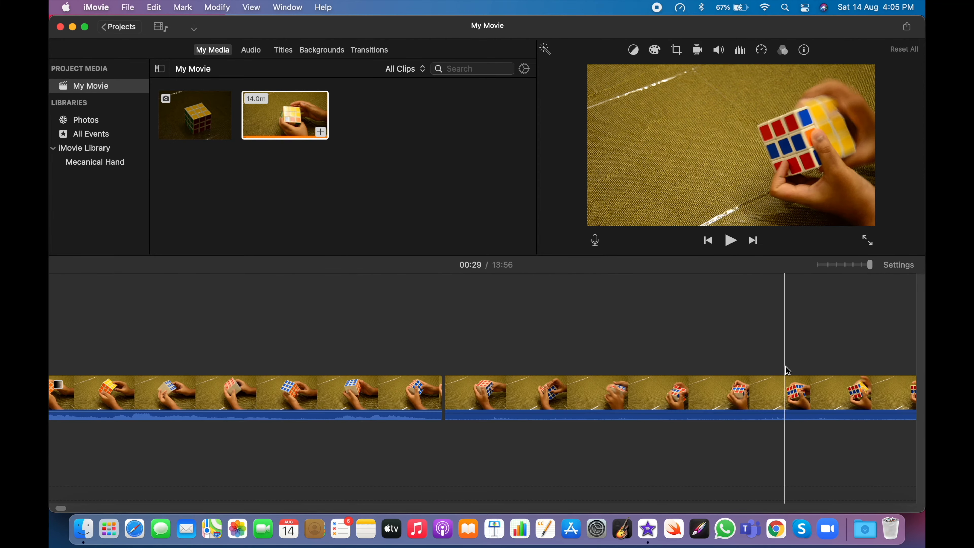
{"action": "left_click", "coordinate": [652, 390]}
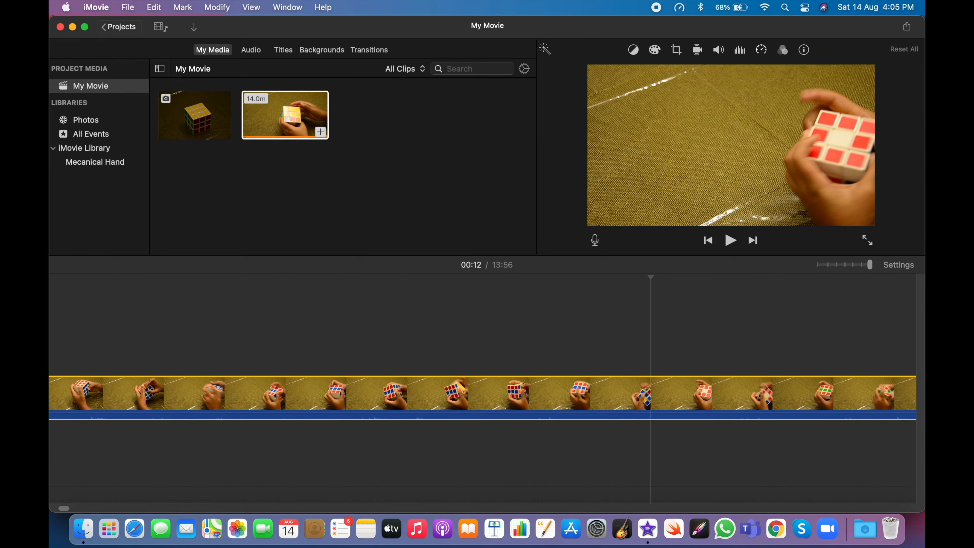
{"action": "left_click", "coordinate": [761, 50]}
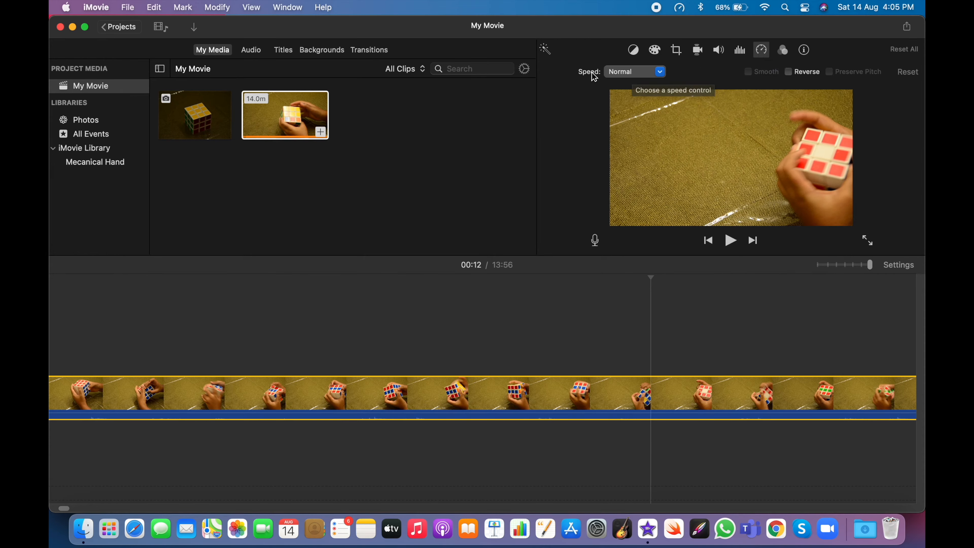
{"action": "left_click", "coordinate": [638, 74]}
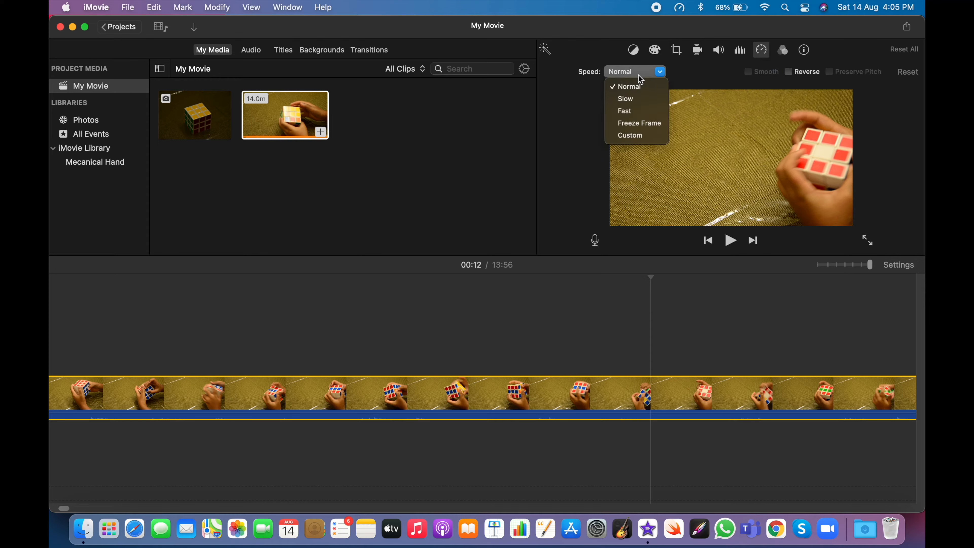
{"action": "left_click", "coordinate": [632, 106]}
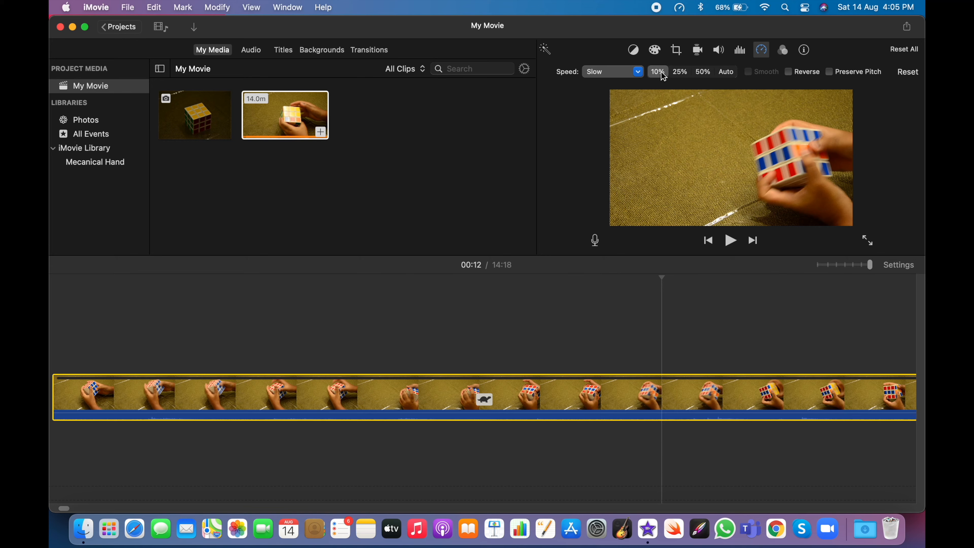
{"action": "left_click", "coordinate": [680, 72]}
{"action": "left_click", "coordinate": [703, 72]}
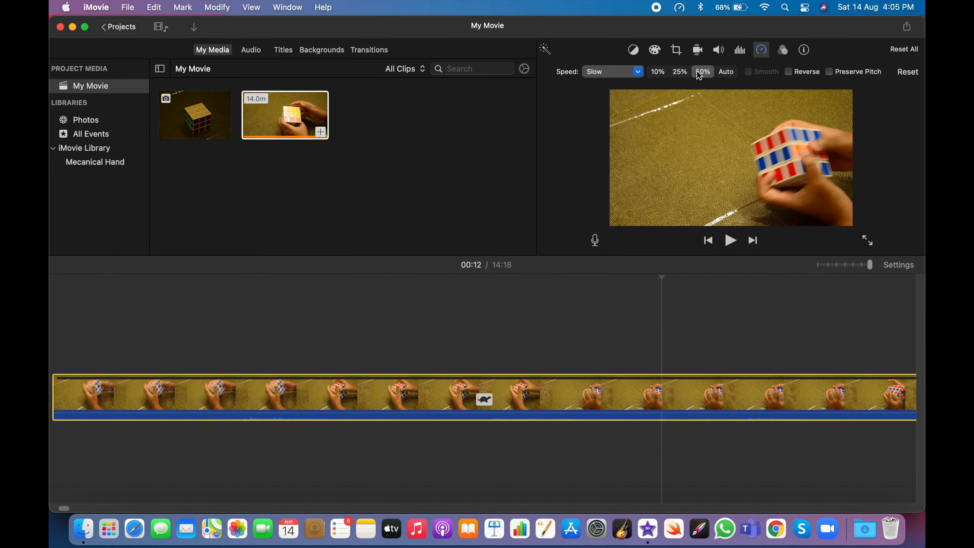
{"action": "left_click", "coordinate": [729, 73]}
{"action": "scroll", "coordinate": [560, 329], "scroll_direction": "left", "scroll_amount": 4}
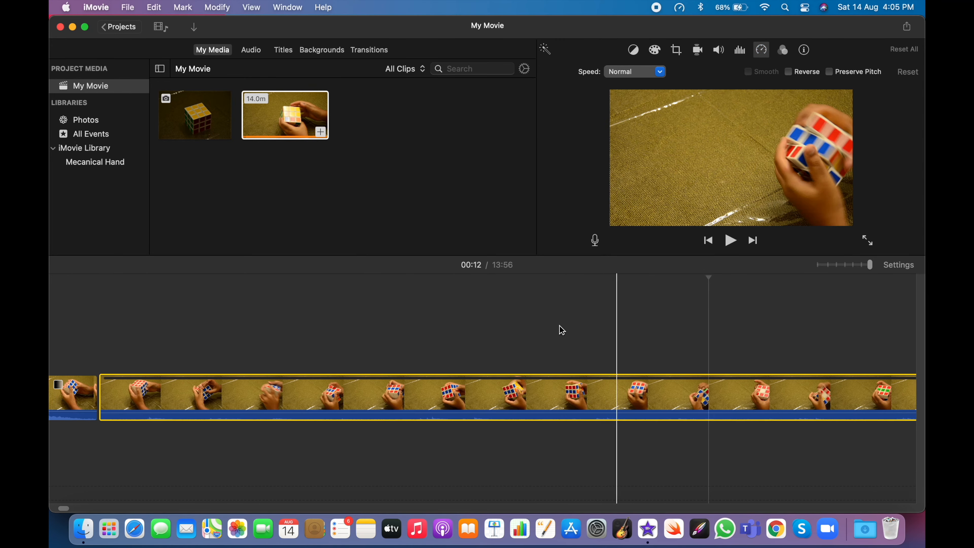
Set the middle part's speed to Fast, trying 4x, 8x and 20x, and play the sped-up part.
{"action": "left_click", "coordinate": [626, 72]}
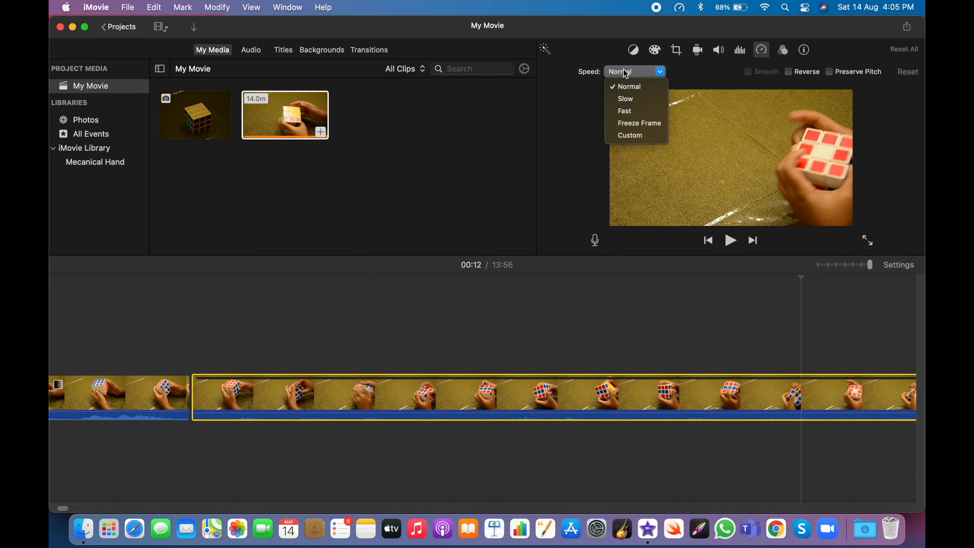
{"action": "left_click", "coordinate": [625, 110]}
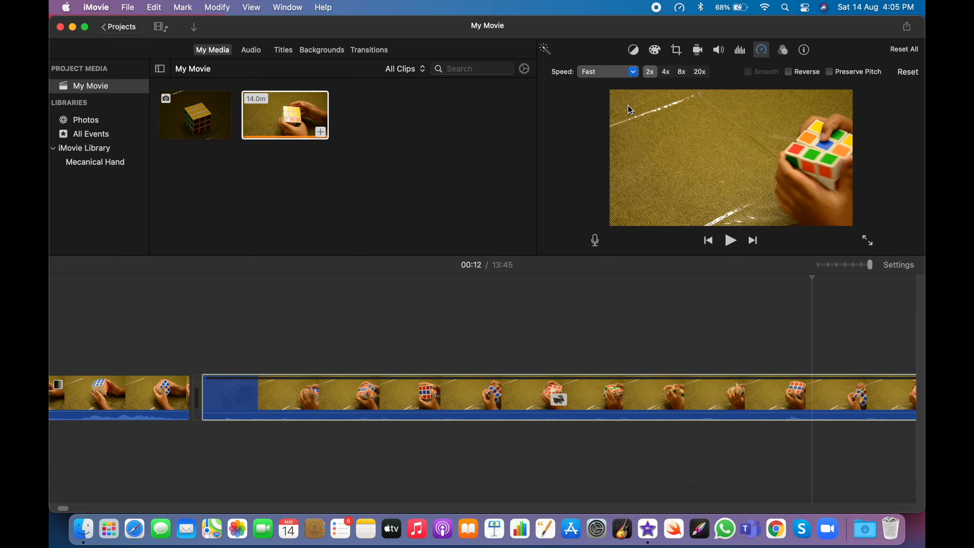
{"action": "left_click", "coordinate": [666, 73]}
{"action": "left_click", "coordinate": [683, 72]}
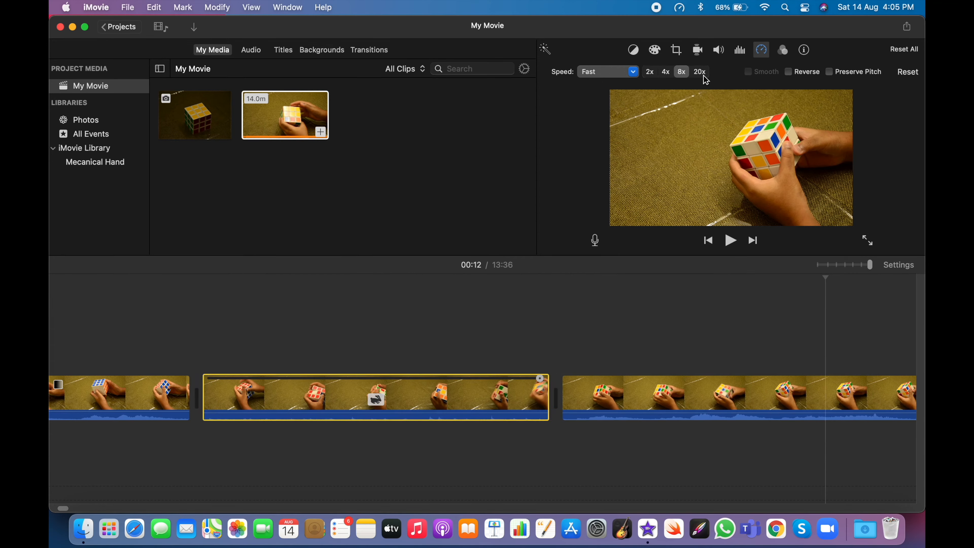
{"action": "left_click", "coordinate": [200, 333]}
{"action": "key", "text": "space"}
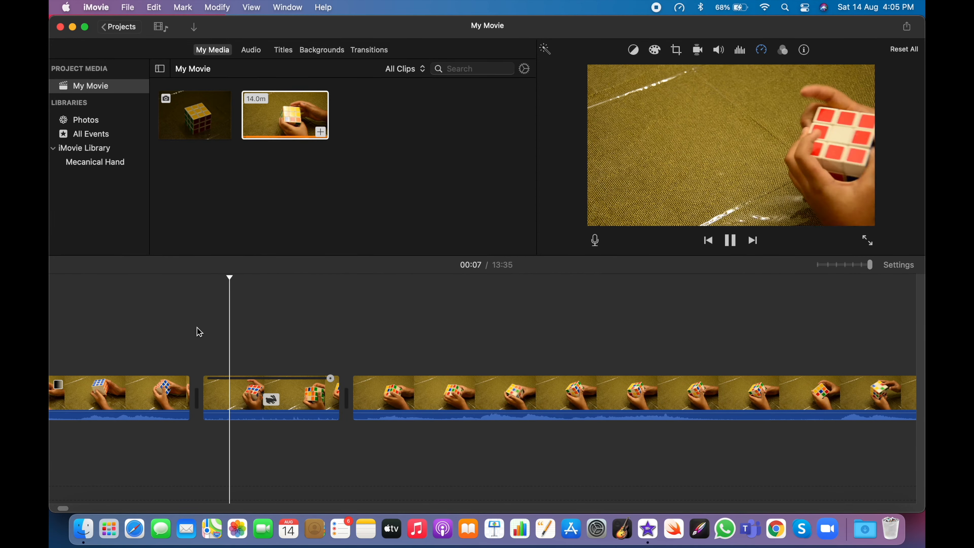
{"action": "key", "text": "space"}
Add a 3.0-second freeze frame inside the sped-up middle part at 00:07 and play it back.
{"action": "left_click", "coordinate": [230, 395]}
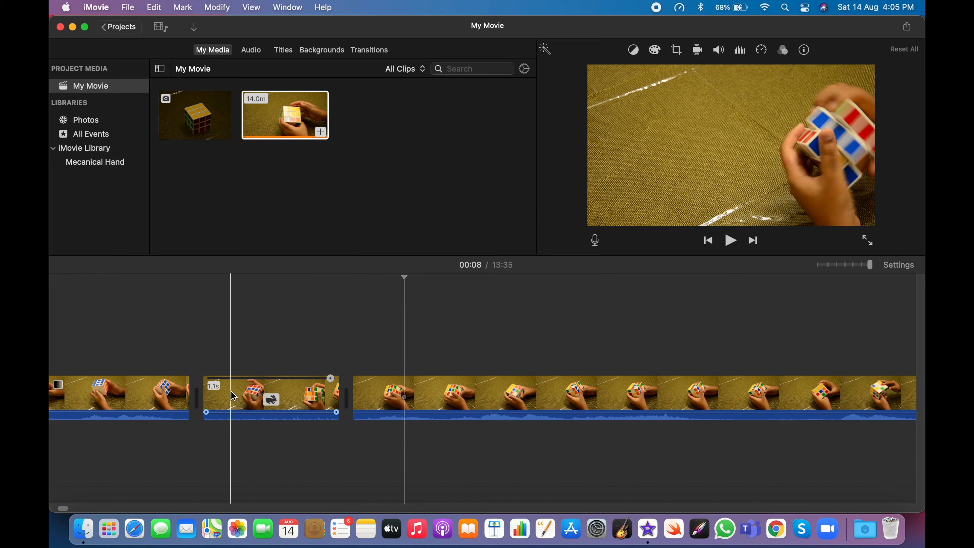
{"action": "left_click", "coordinate": [762, 51]}
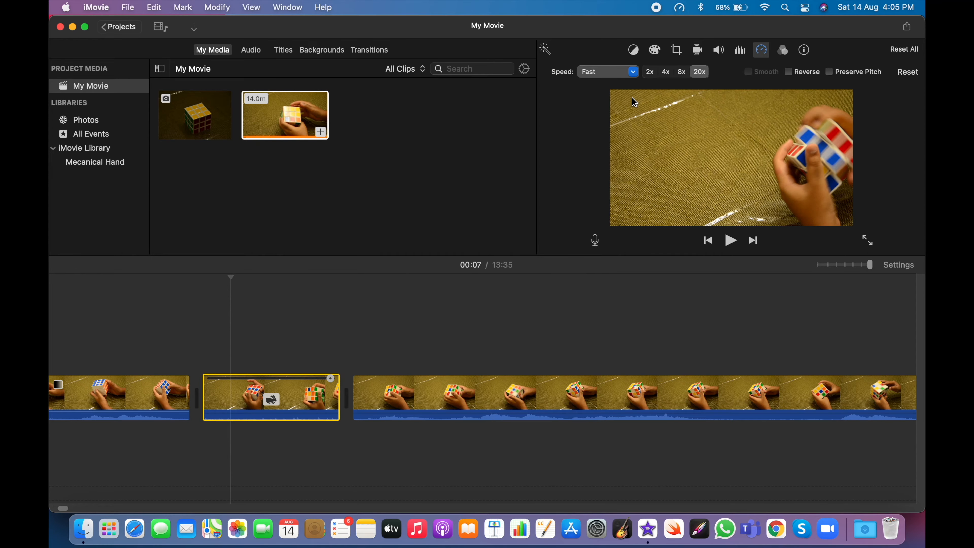
{"action": "left_click", "coordinate": [633, 72]}
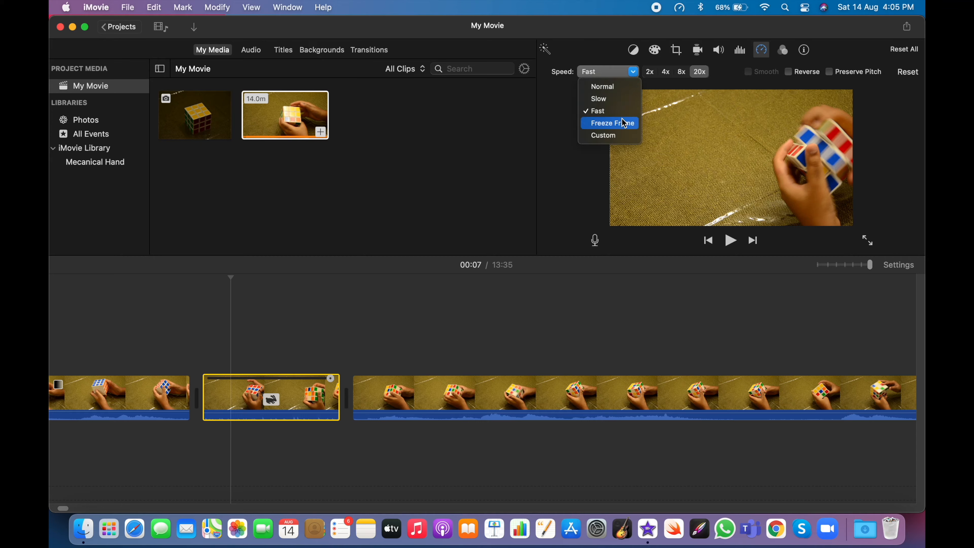
{"action": "left_click", "coordinate": [606, 124]}
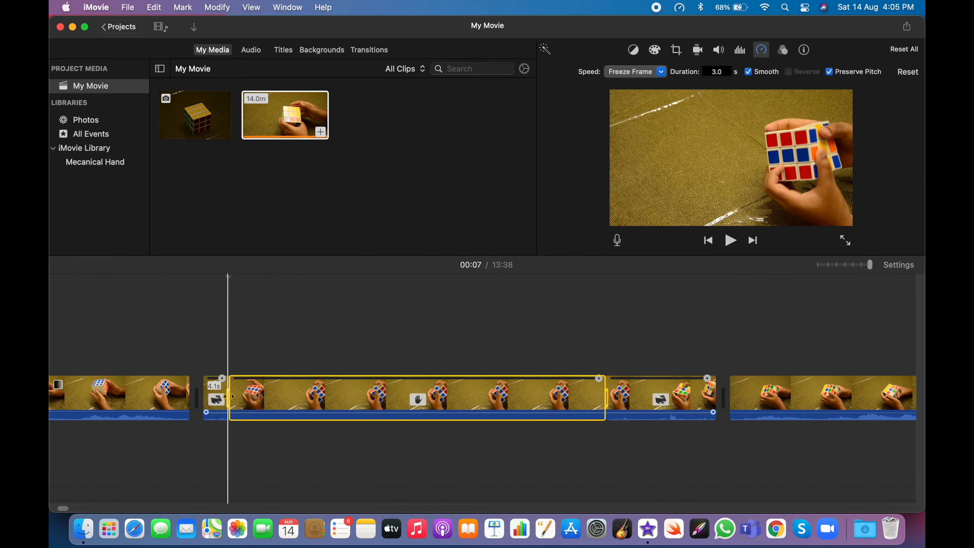
{"action": "left_click", "coordinate": [204, 352]}
{"action": "key", "text": "space"}
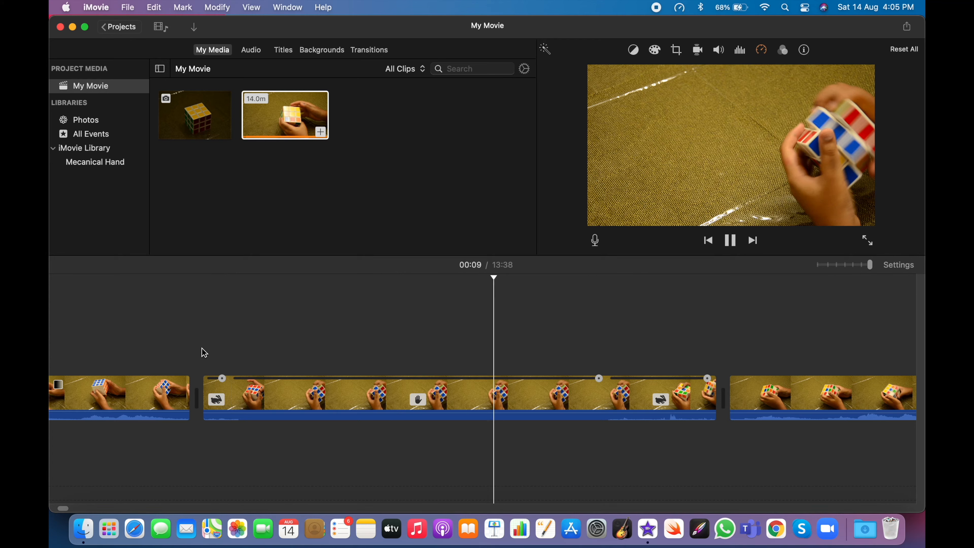
{"action": "key", "text": "space"}
Undo the freeze frame and all the Fast speed changes on the middle part.
{"action": "left_click", "coordinate": [324, 391]}
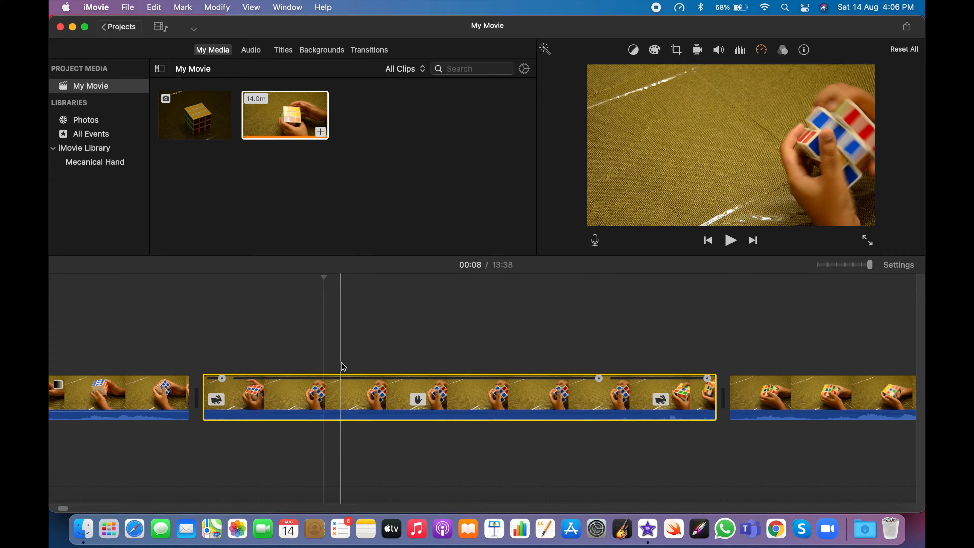
{"action": "key", "text": "super+z"}
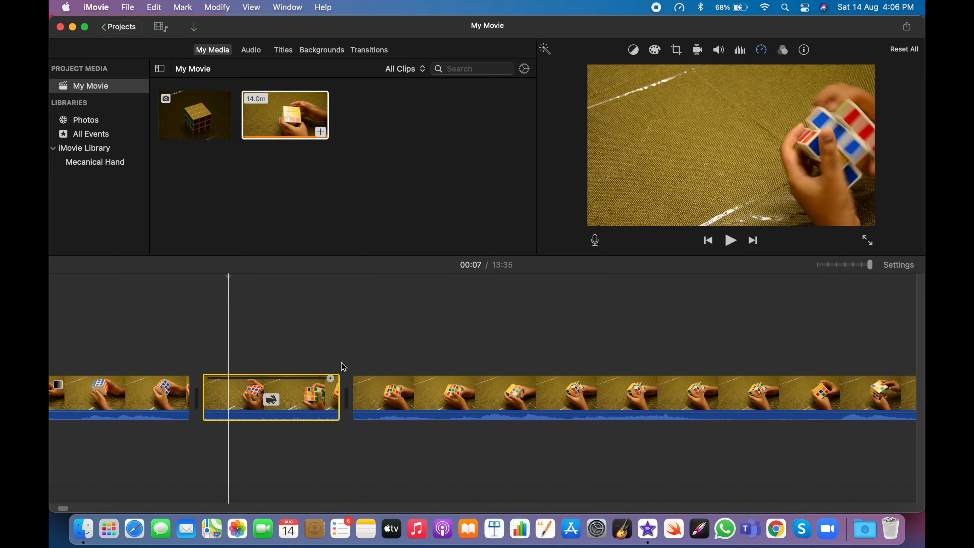
{"action": "key", "text": "super+z"}
{"action": "key", "text": "super+z"}
{"action": "key", "text": "super+z"}
{"action": "key", "text": "super+z"}
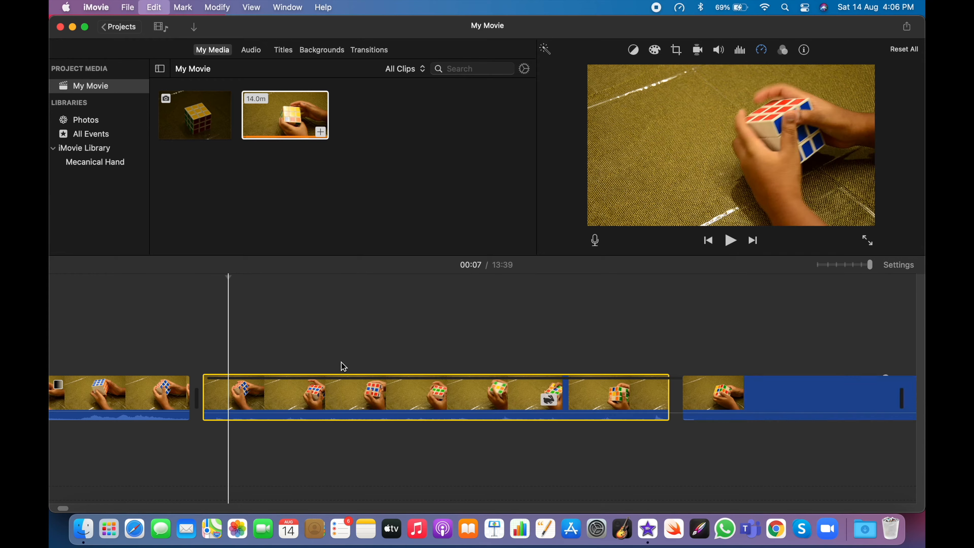
{"action": "key", "text": "super+z"}
{"action": "key", "text": "super+z"}
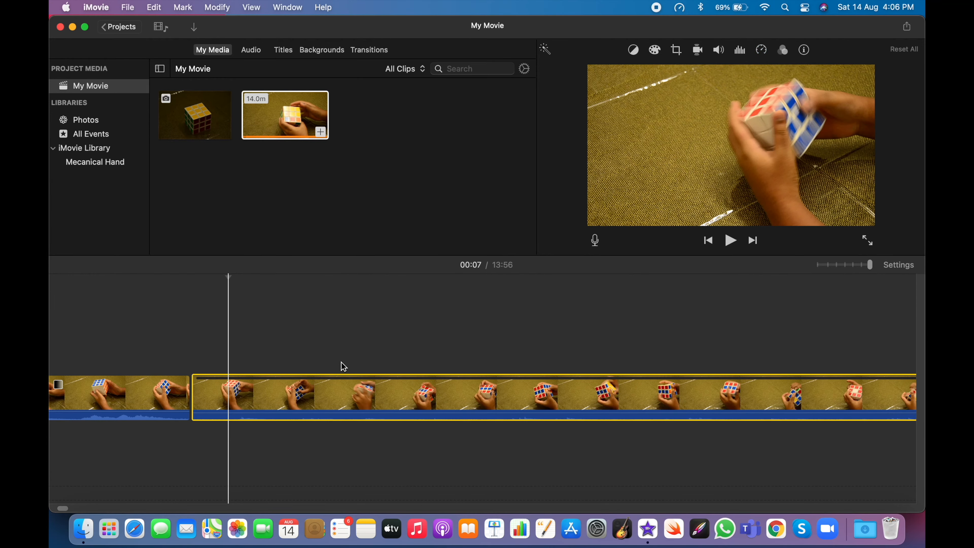
Redo the Fast speed changes on the middle part and undo them again.
{"action": "key", "text": "super+shift+z"}
{"action": "key", "text": "super+shift+z"}
{"action": "key", "text": "super+shift+z"}
{"action": "key", "text": "super+shift+z"}
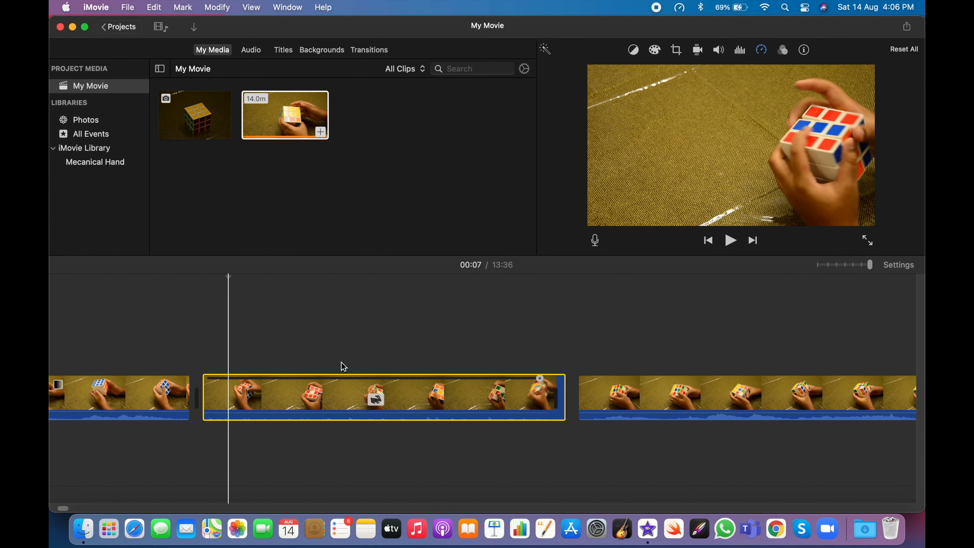
{"action": "key", "text": "super+z"}
{"action": "key", "text": "super+z"}
{"action": "key", "text": "super+z"}
{"action": "key", "text": "super+z"}
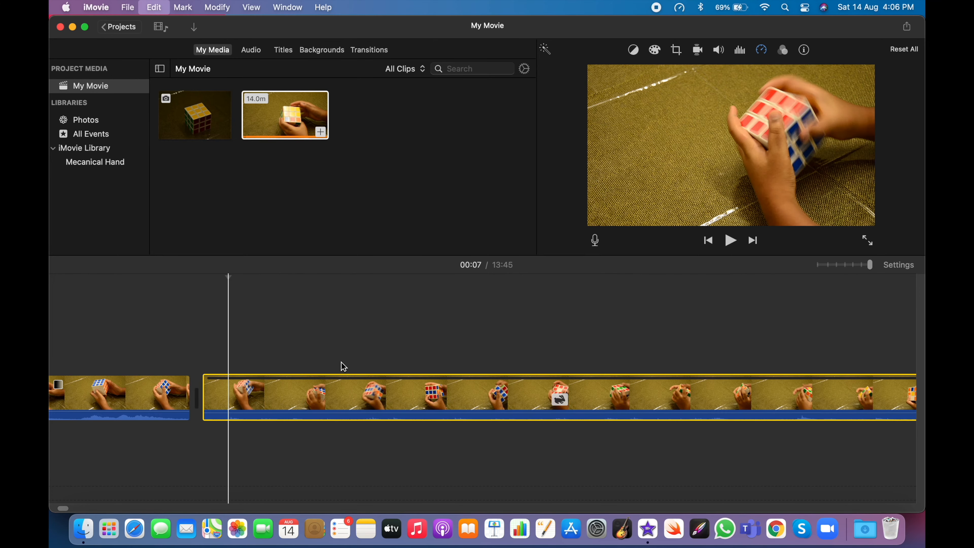
Split the clip at 00:07 and select the 22.1-second part after the cut.
{"action": "scroll", "coordinate": [308, 361], "scroll_direction": "left", "scroll_amount": 20}
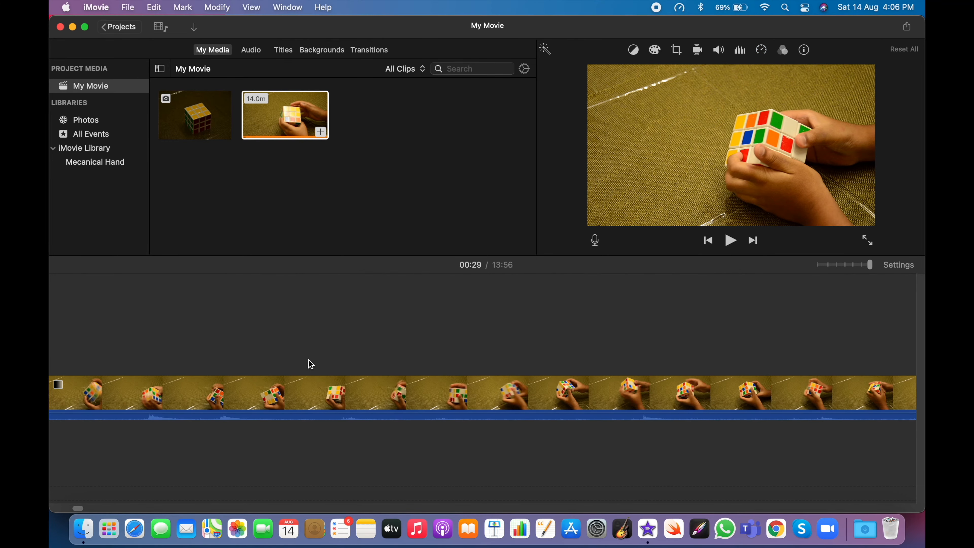
{"action": "scroll", "coordinate": [311, 364], "scroll_direction": "left", "scroll_amount": 20}
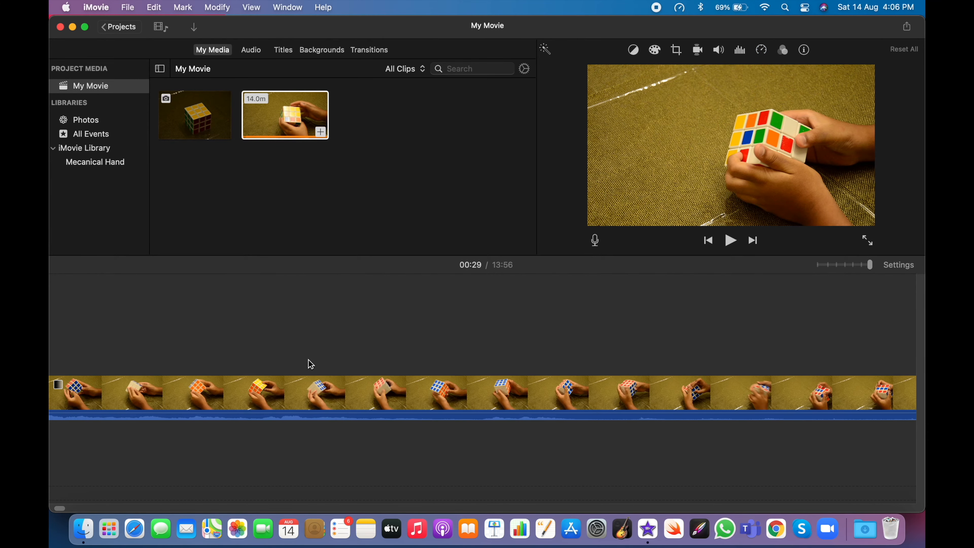
{"action": "scroll", "coordinate": [311, 364], "scroll_direction": "right", "scroll_amount": 5}
{"action": "left_click", "coordinate": [747, 332]}
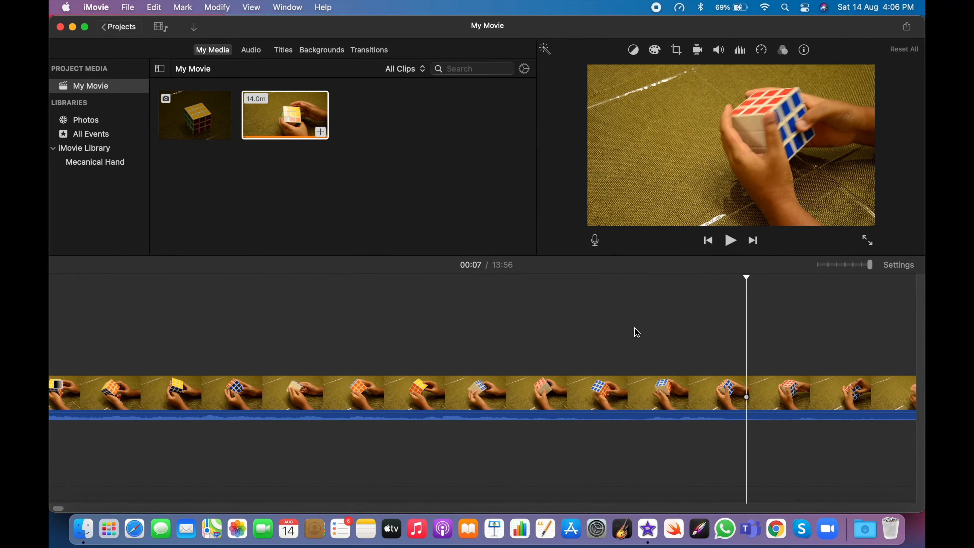
{"action": "key", "text": "super+b"}
{"action": "scroll", "coordinate": [634, 328], "scroll_direction": "right", "scroll_amount": 12}
{"action": "left_click", "coordinate": [572, 379]}
{"action": "scroll", "coordinate": [573, 379], "scroll_direction": "right", "scroll_amount": 4}
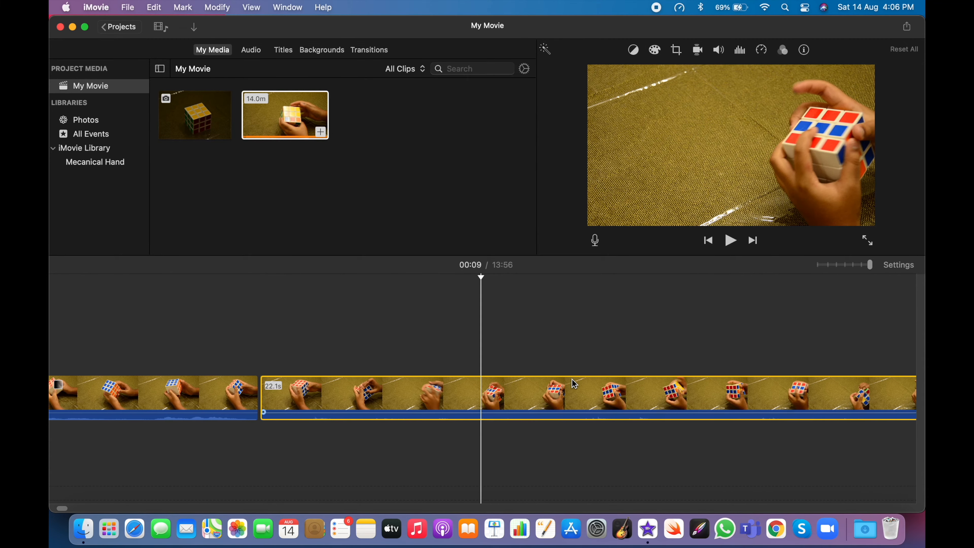
Switch the selected part to Custom speed, trying 1000% and 50%.
{"action": "left_click", "coordinate": [762, 51]}
{"action": "left_click", "coordinate": [668, 73]}
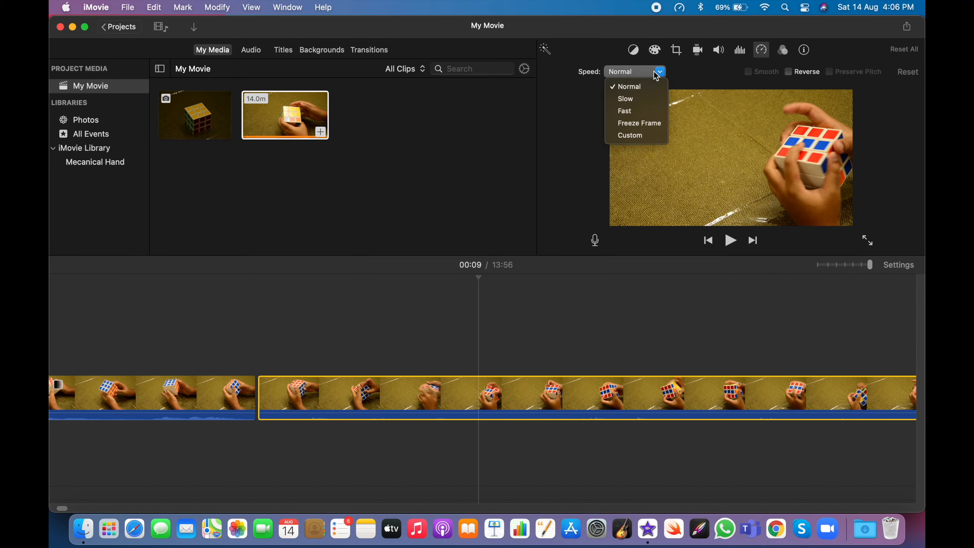
{"action": "left_click", "coordinate": [634, 134]}
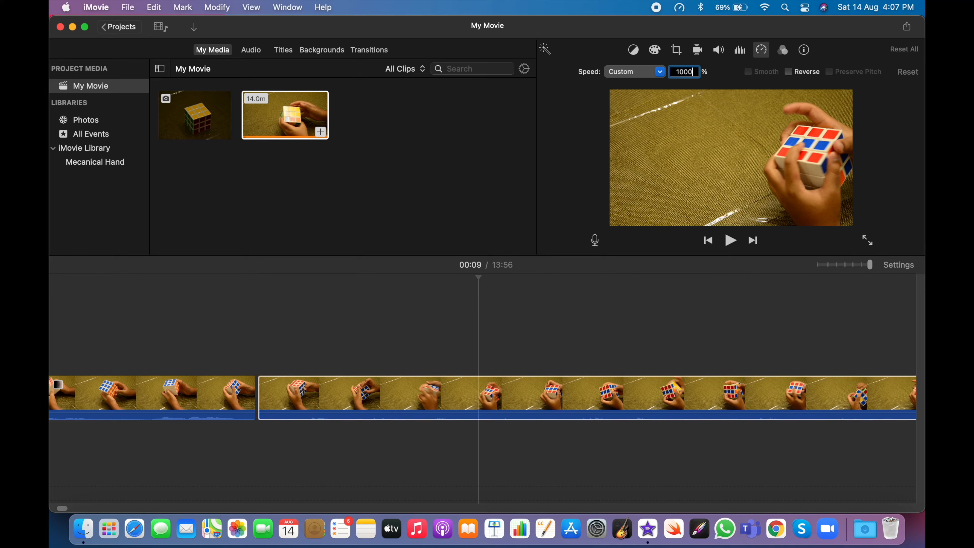
{"action": "type", "text": "1000"}
{"action": "key", "text": "Return"}
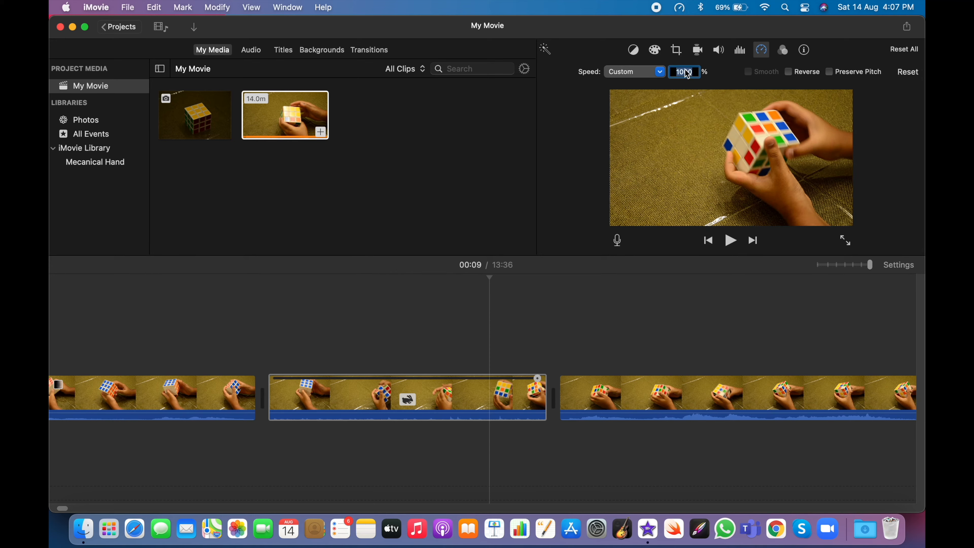
{"action": "type", "text": "50"}
{"action": "key", "text": "Return"}
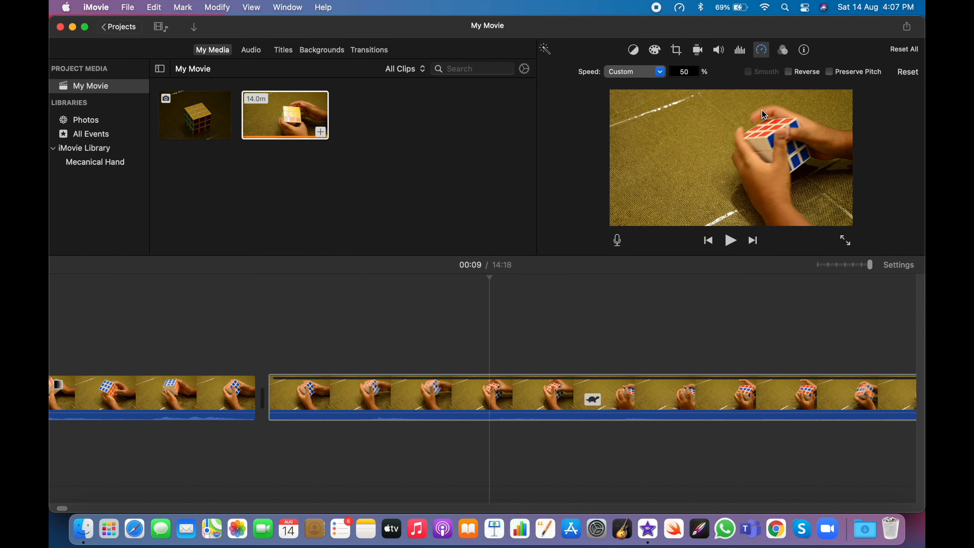
Set the slowed part's custom speed to 10000% and try shortening the part further with its speed handle.
{"action": "left_click", "coordinate": [581, 384]}
{"action": "scroll", "coordinate": [581, 384], "scroll_direction": "right", "scroll_amount": 5}
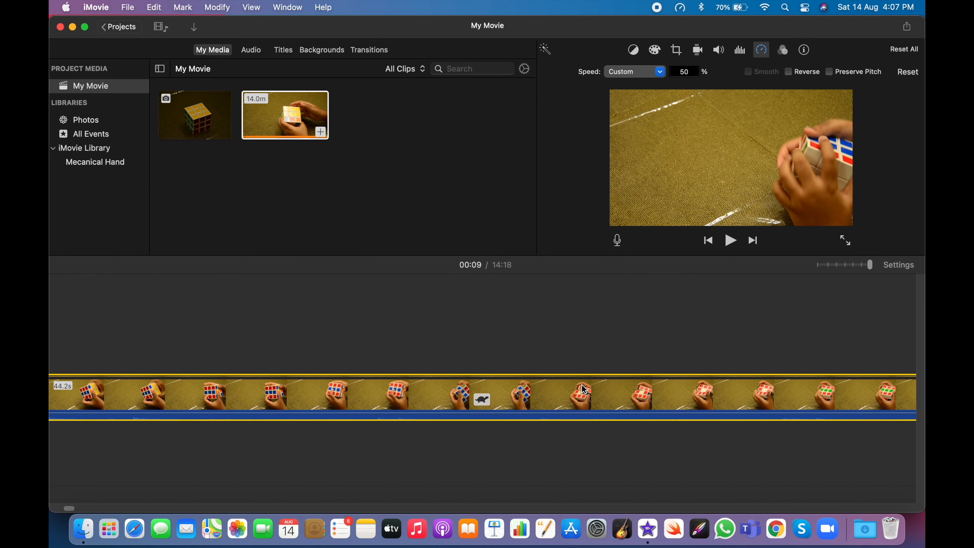
{"action": "scroll", "coordinate": [582, 384], "scroll_direction": "right", "scroll_amount": 3}
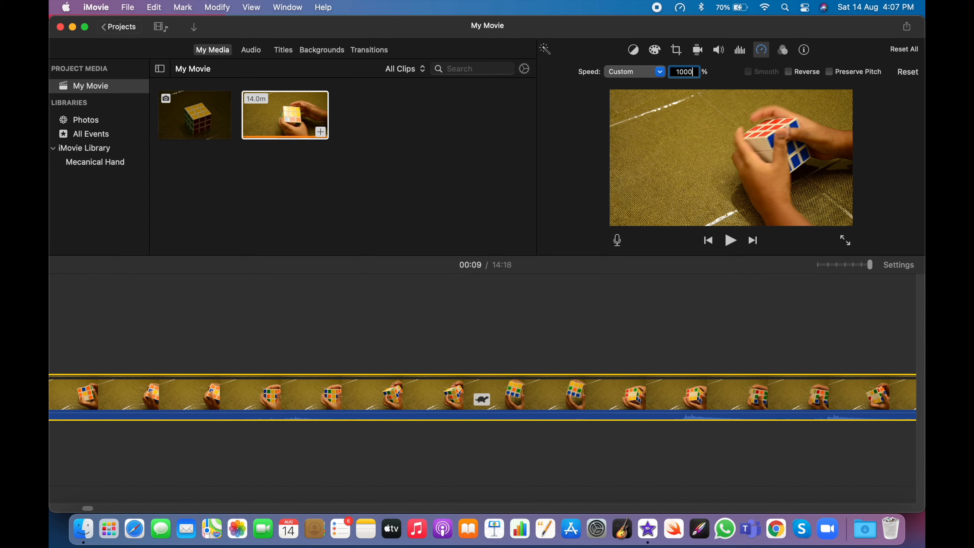
{"action": "key", "text": "Return"}
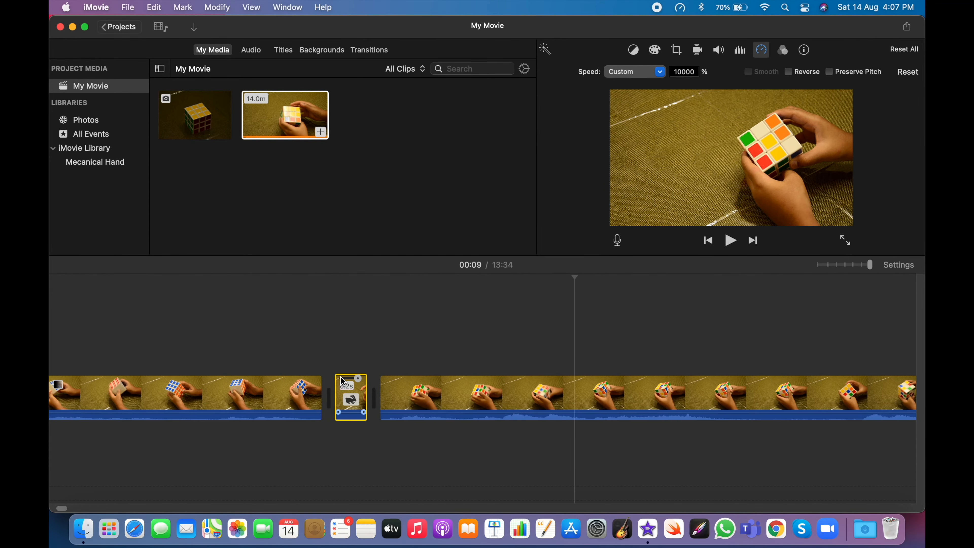
{"action": "left_click_drag", "start_coordinate": [357, 378], "coordinate": [340, 379]}
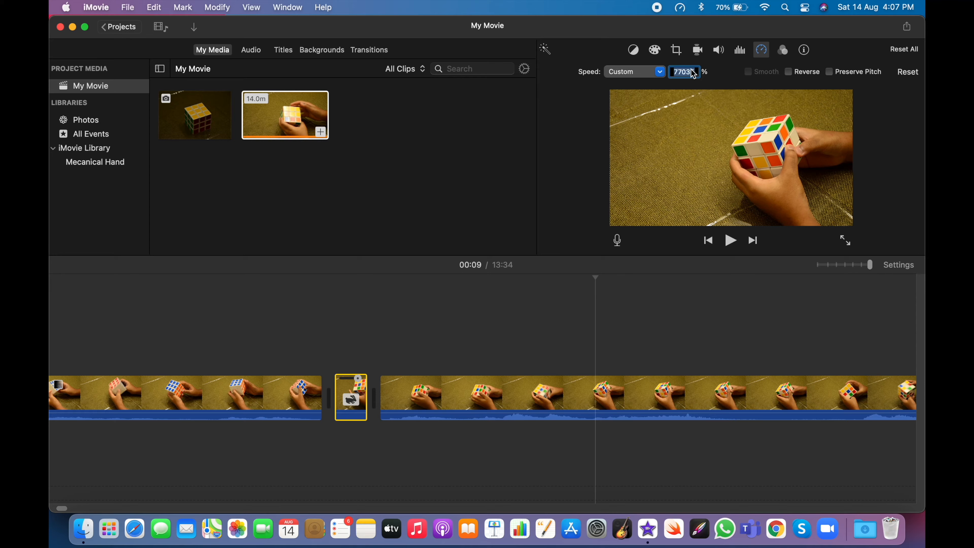
Set the part's custom speed to 100% and stretch the part with its speed handle to 95%.
{"action": "key", "text": "BackSpace"}
{"action": "key", "text": "Return"}
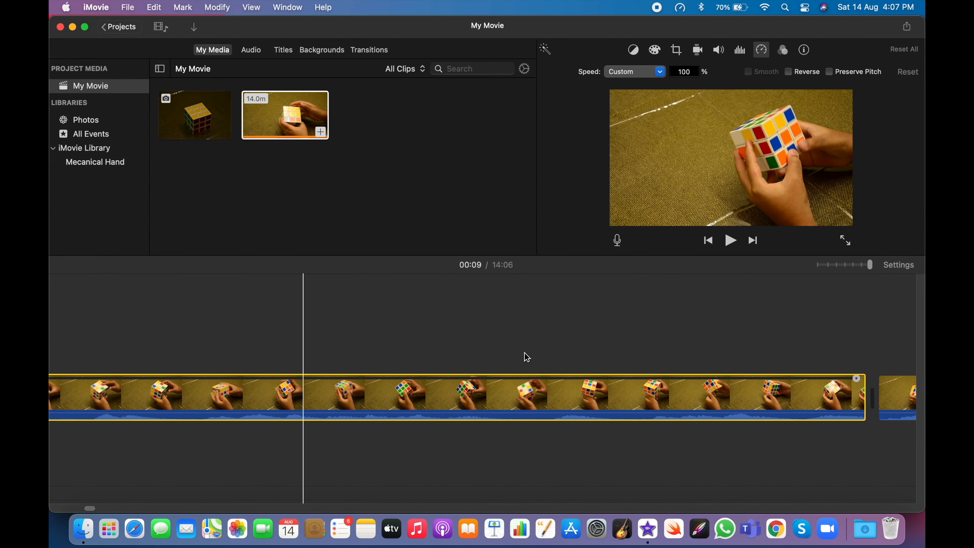
{"action": "left_click_drag", "start_coordinate": [517, 378], "coordinate": [879, 415]}
{"action": "left_click_drag", "start_coordinate": [724, 420], "coordinate": [767, 499]}
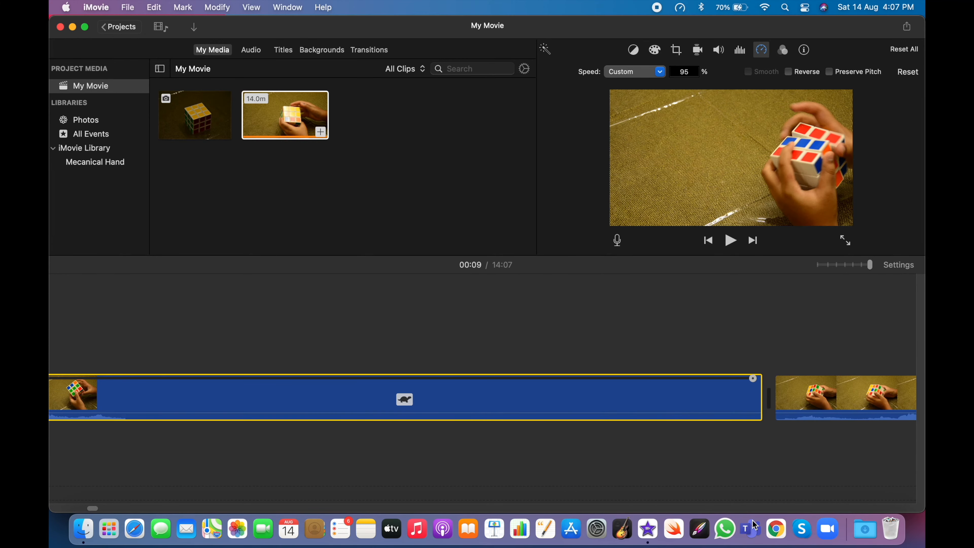
Turn on Preserve Pitch for the 95% part and give it a faster custom speed.
{"action": "left_click", "coordinate": [346, 365]}
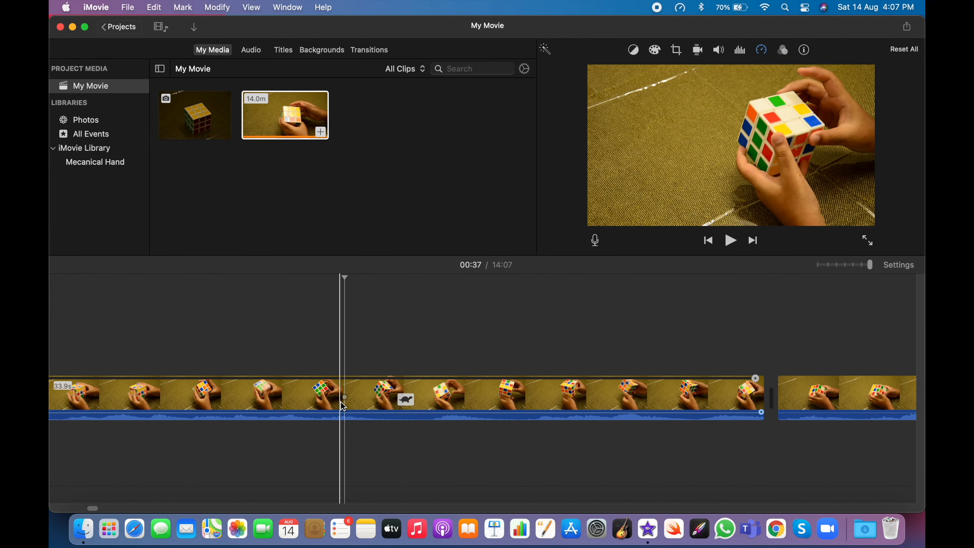
{"action": "left_click", "coordinate": [762, 50]}
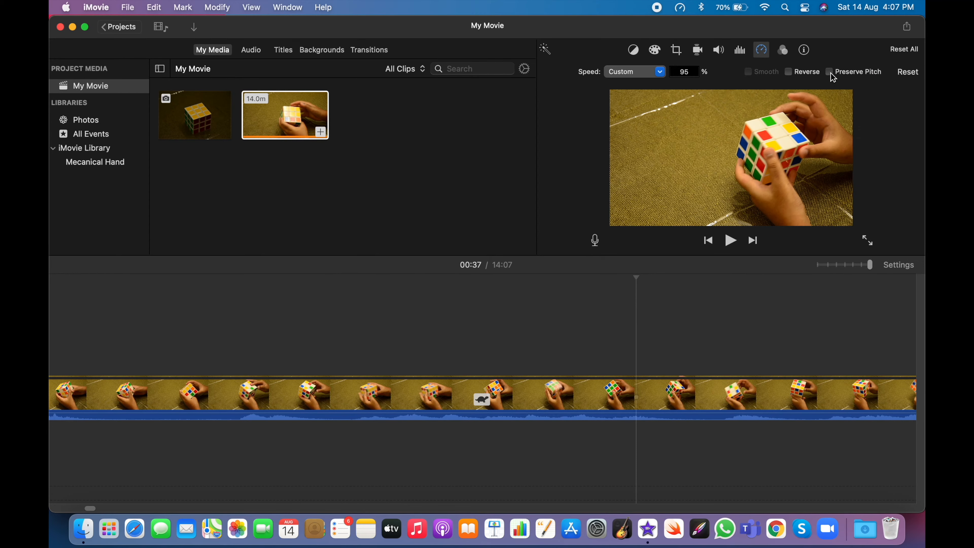
{"action": "left_click", "coordinate": [828, 73]}
{"action": "type", "text": "100"}
{"action": "key", "text": "Return"}
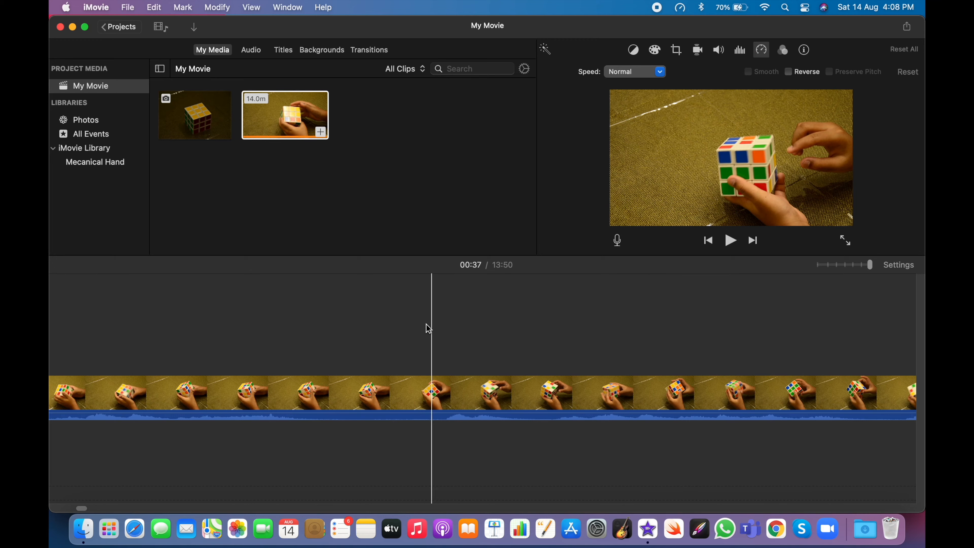
Play a stretch of the normal-speed footage and a stretch of the sped-up part near 00:15 to compare their sound.
{"action": "left_click", "coordinate": [380, 338]}
{"action": "key", "text": "space"}
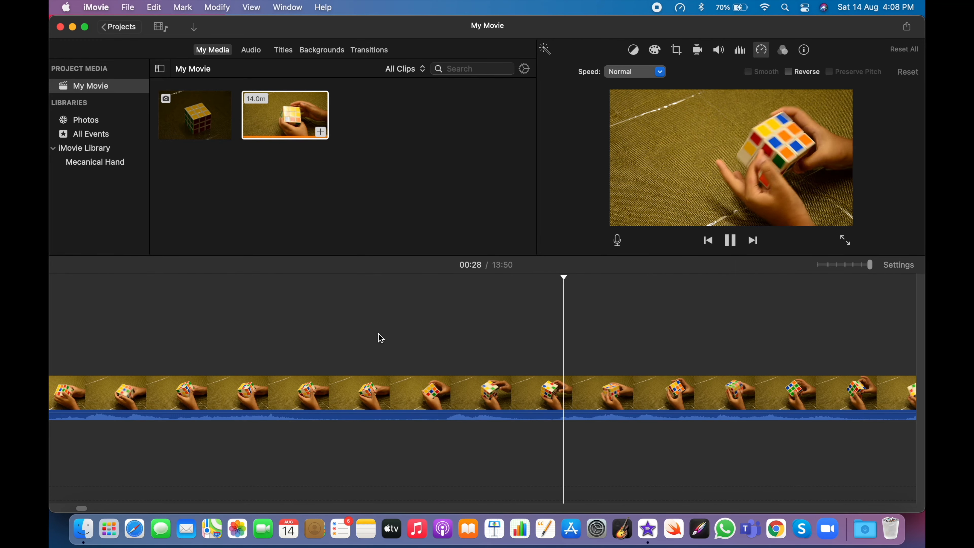
{"action": "key", "text": "space"}
{"action": "scroll", "coordinate": [379, 335], "scroll_direction": "left", "scroll_amount": 12}
{"action": "scroll", "coordinate": [379, 338], "scroll_direction": "left", "scroll_amount": 10}
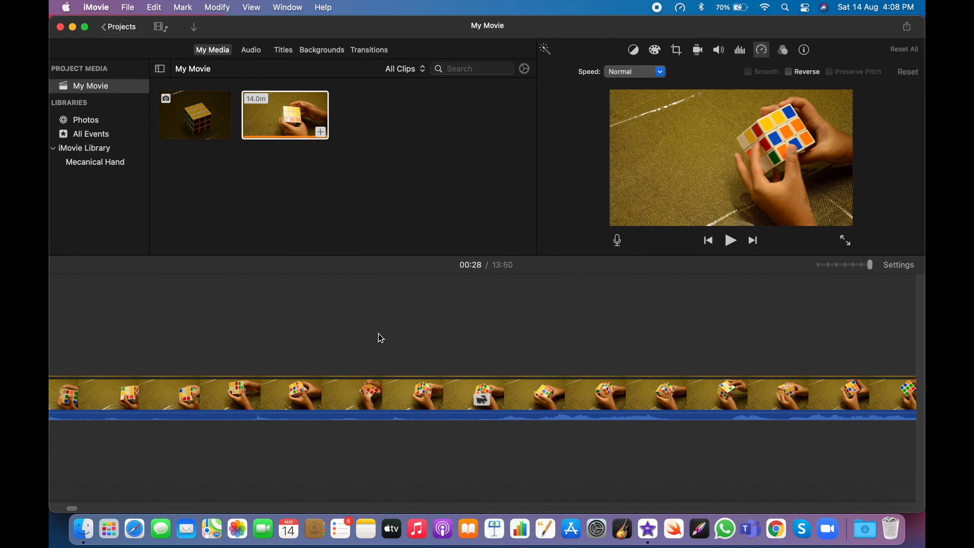
{"action": "scroll", "coordinate": [433, 351], "scroll_direction": "left", "scroll_amount": 7}
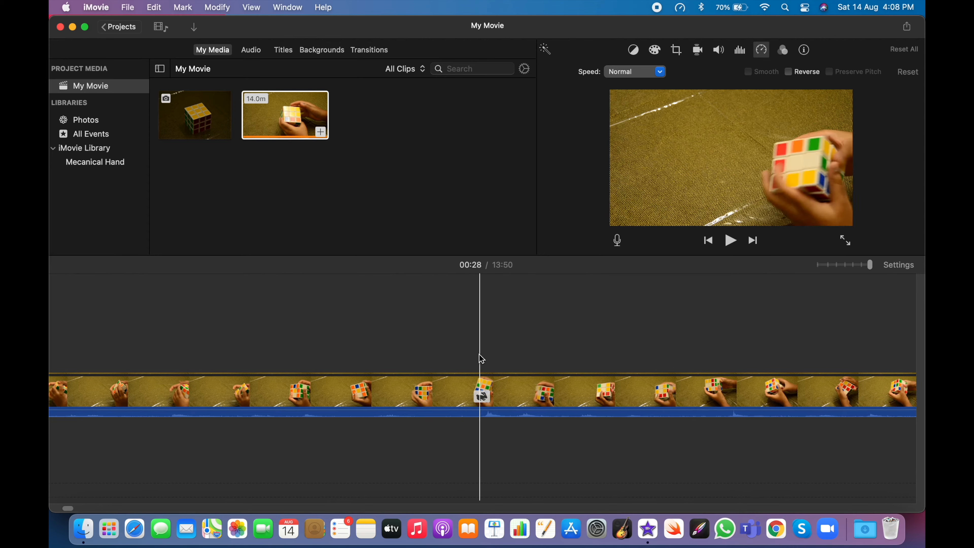
{"action": "left_click", "coordinate": [391, 340]}
{"action": "key", "text": "space"}
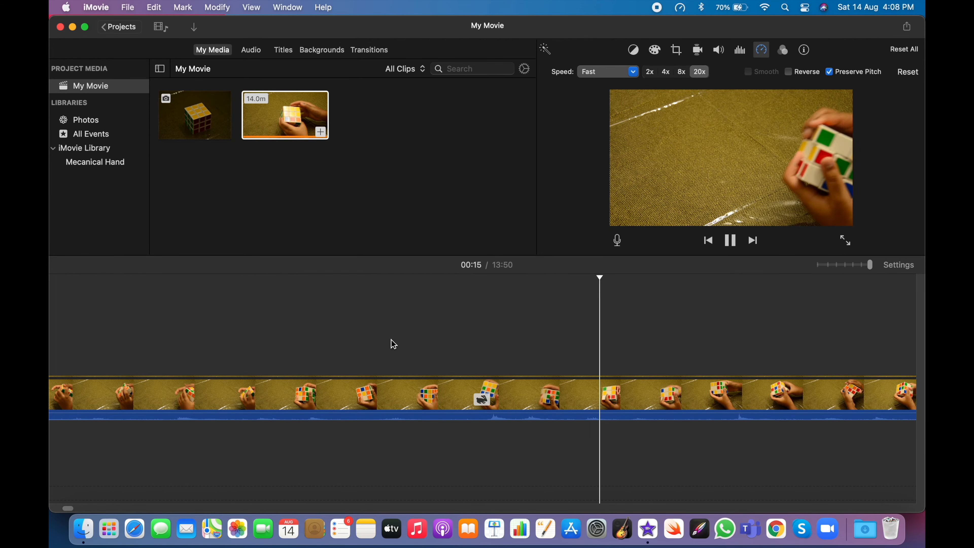
{"action": "key", "text": "space"}
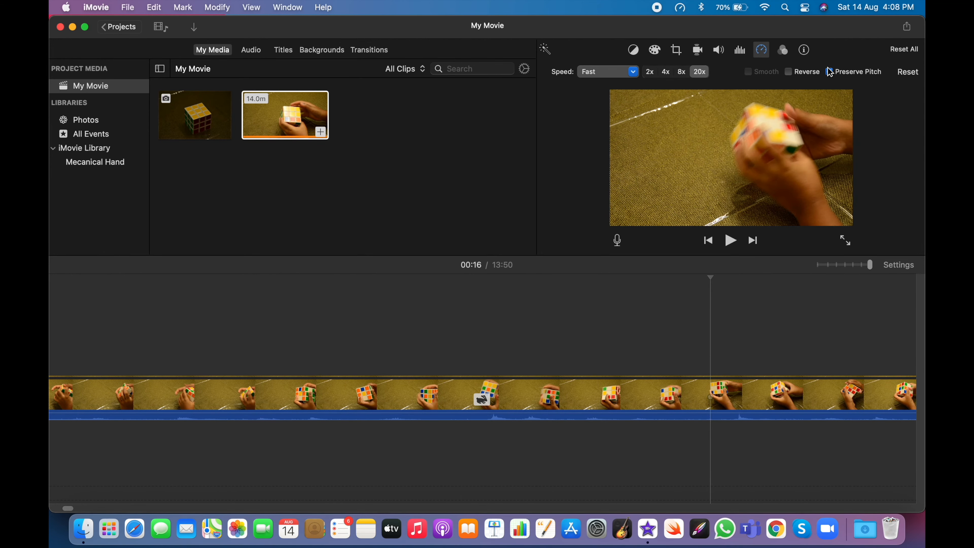
Reverse the sped-up part with Preserve Pitch off, play it back, and turn Preserve Pitch on again.
{"action": "left_click", "coordinate": [788, 72]}
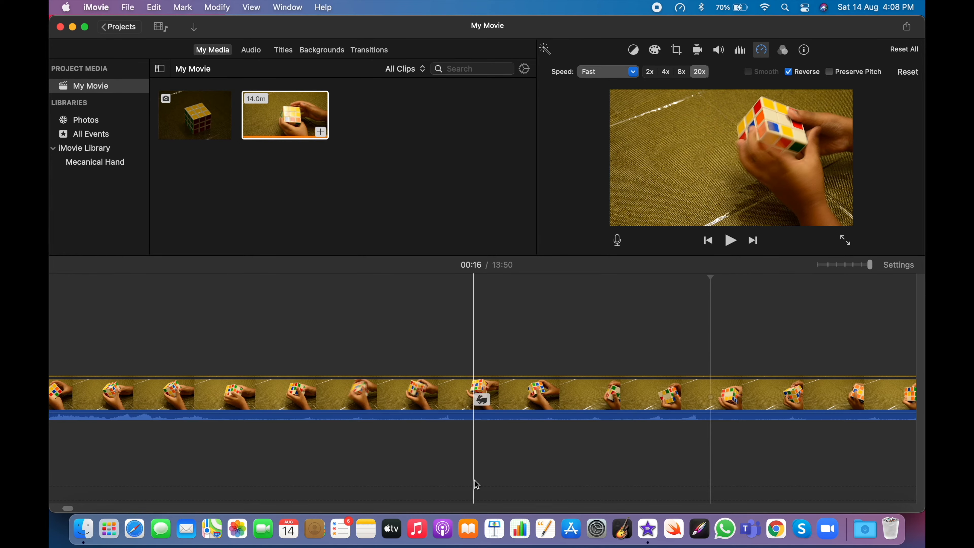
{"action": "left_click", "coordinate": [316, 355]}
{"action": "key", "text": "space"}
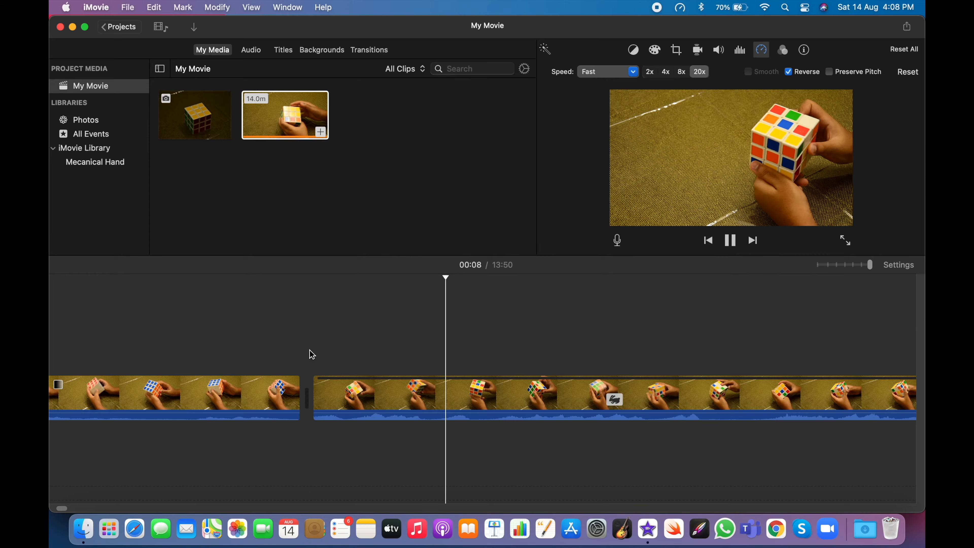
{"action": "left_click", "coordinate": [830, 72]}
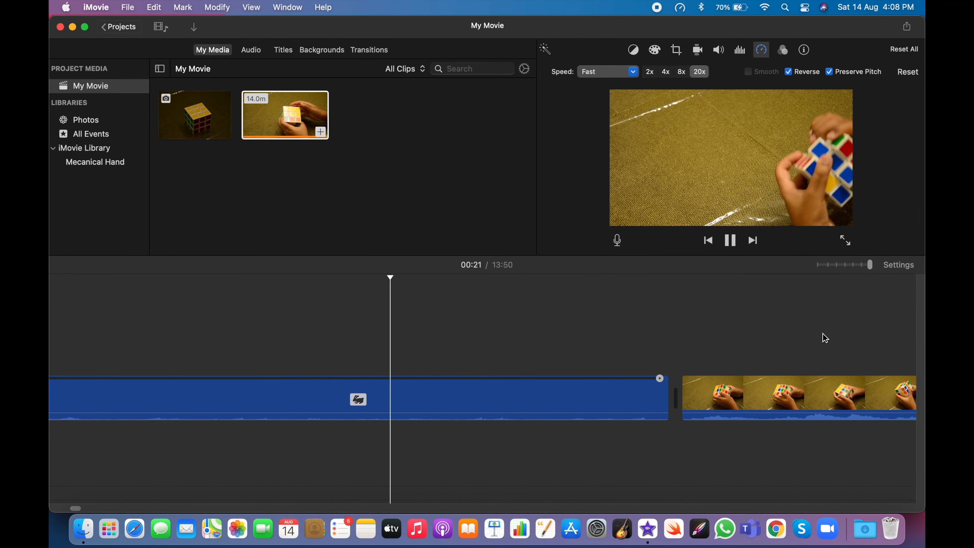
{"action": "key", "text": "space"}
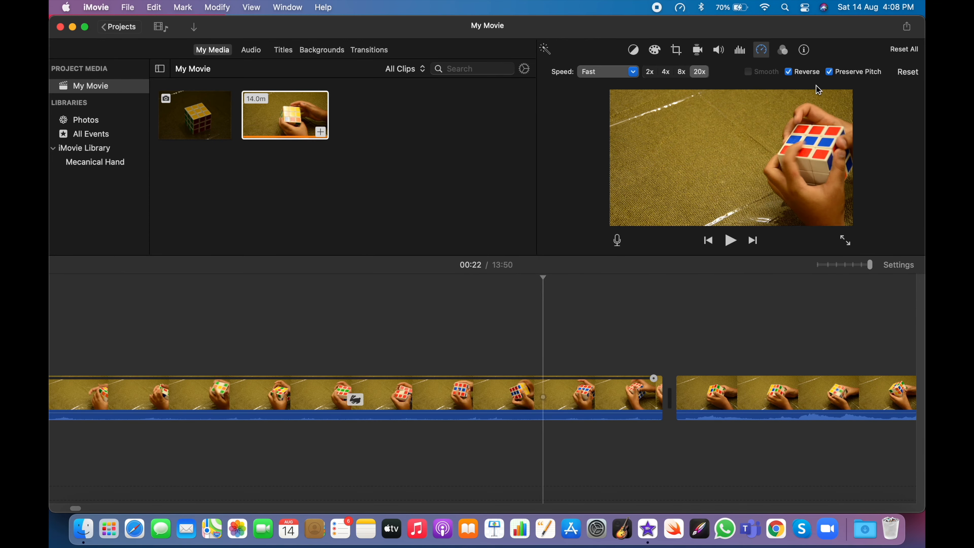
Turn off Reverse and Preserve Pitch for the sped-up part.
{"action": "left_click", "coordinate": [793, 73]}
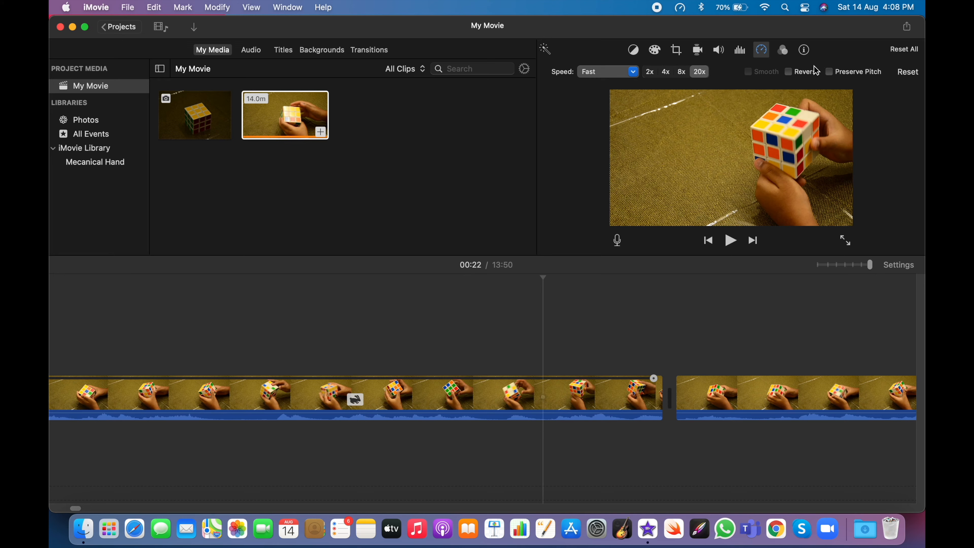
{"action": "left_click", "coordinate": [760, 57]}
{"action": "left_click", "coordinate": [760, 57]}
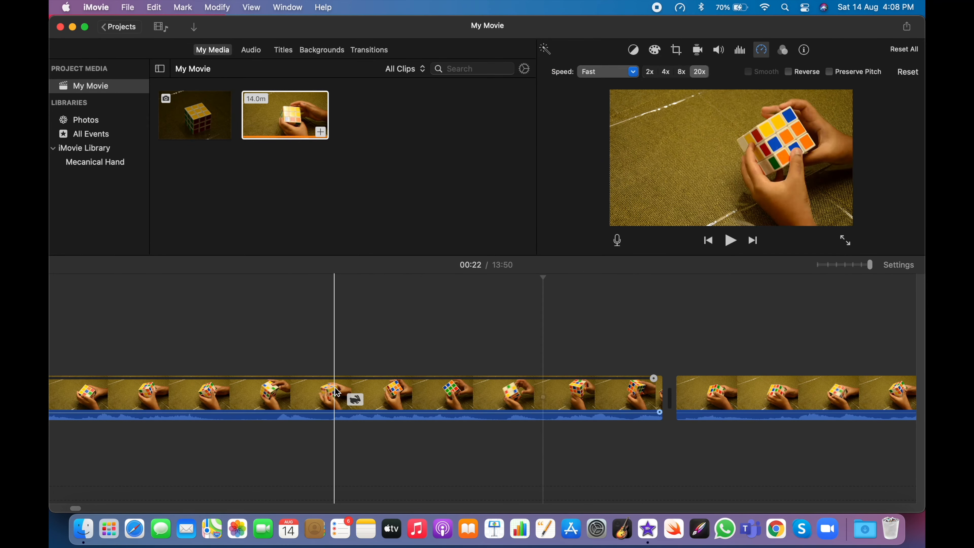
Delete the last part of the video, after the sped-up part.
{"action": "scroll", "coordinate": [335, 387], "scroll_direction": "left", "scroll_amount": 10}
{"action": "scroll", "coordinate": [522, 387], "scroll_direction": "right", "scroll_amount": 8}
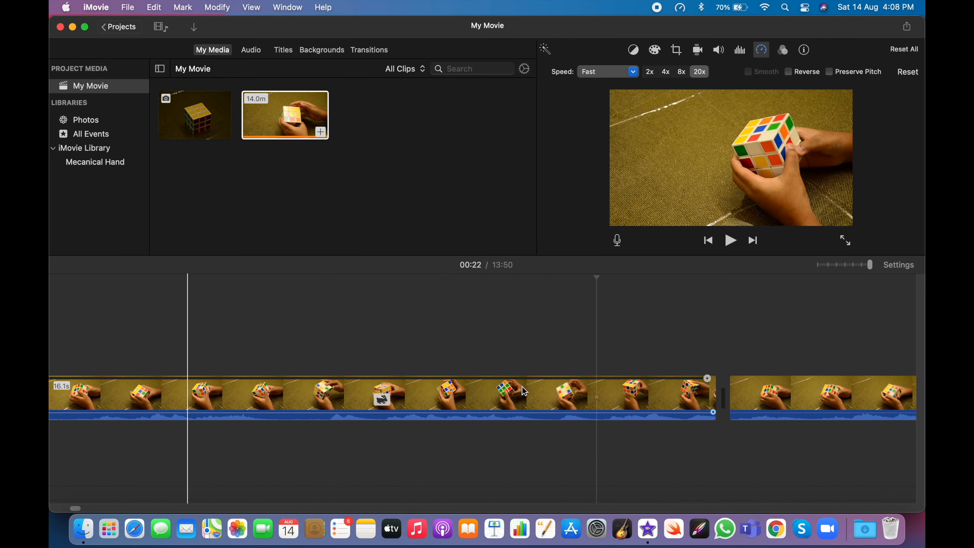
{"action": "scroll", "coordinate": [613, 388], "scroll_direction": "right", "scroll_amount": 2}
{"action": "left_click", "coordinate": [740, 387]}
{"action": "key", "text": "Delete"}
Select the remaining sped-up part and set its speed to Normal.
{"action": "scroll", "coordinate": [742, 386], "scroll_direction": "left", "scroll_amount": 6}
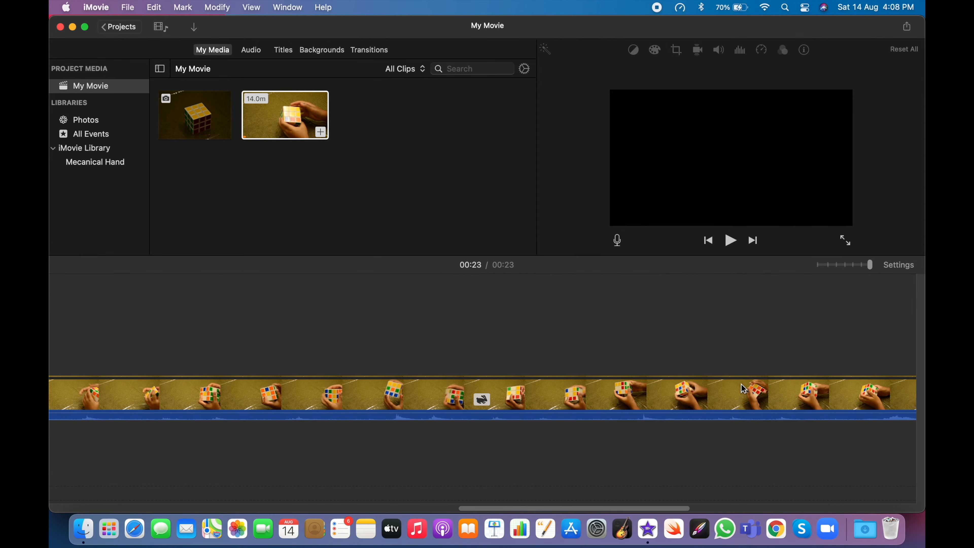
{"action": "left_click", "coordinate": [570, 396]}
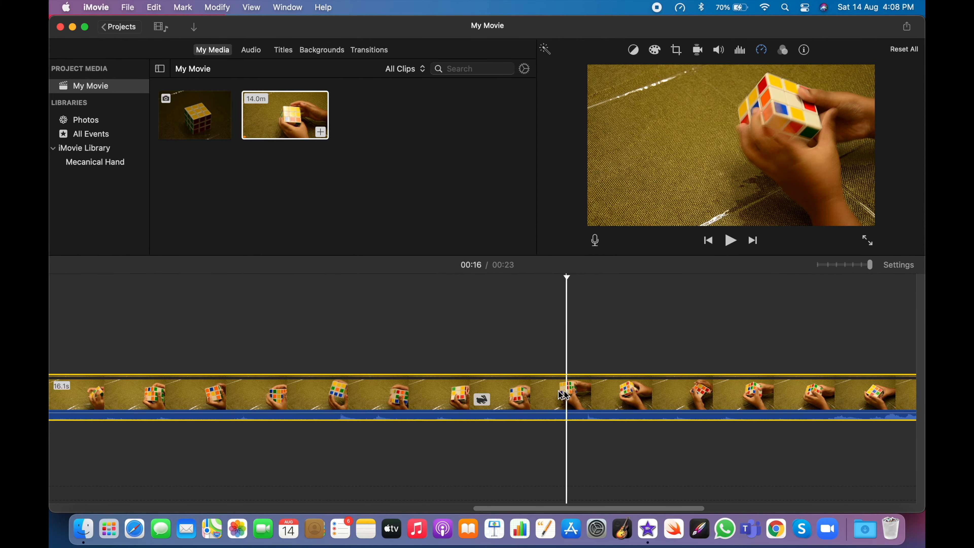
{"action": "left_click", "coordinate": [761, 51]}
{"action": "left_click", "coordinate": [593, 72]}
{"action": "left_click", "coordinate": [593, 87]}
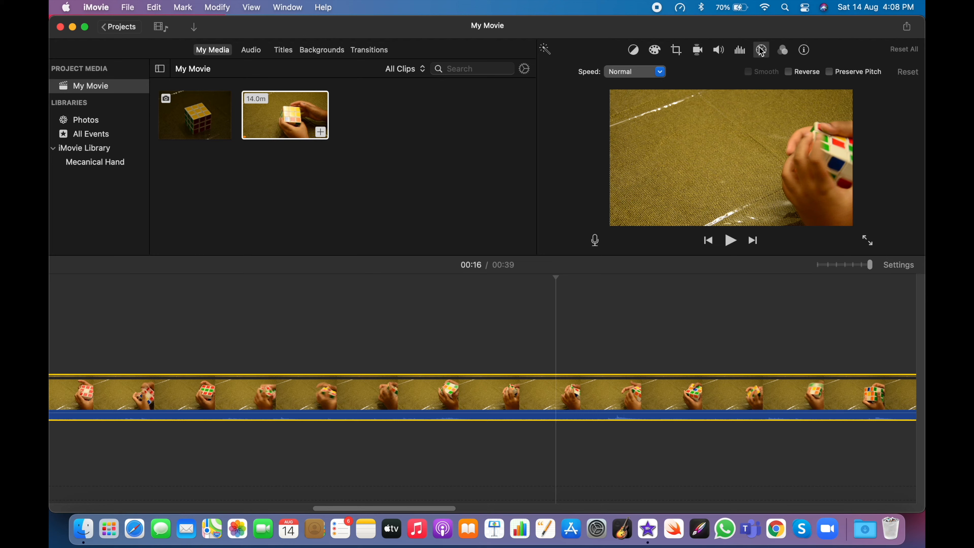
Reduce the selected part's background noise by 50%.
{"action": "left_click", "coordinate": [734, 50]}
{"action": "scroll", "coordinate": [552, 416], "scroll_direction": "left", "scroll_amount": 5}
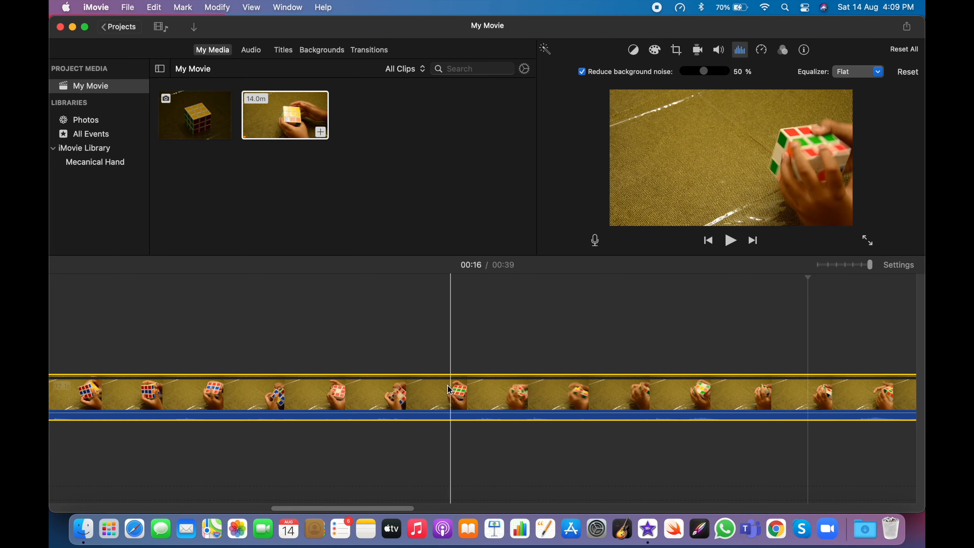
Try background noise reduction at 100% and 57% on the selected part, and look through the equalizer presets.
{"action": "scroll", "coordinate": [428, 423], "scroll_direction": "left", "scroll_amount": 1}
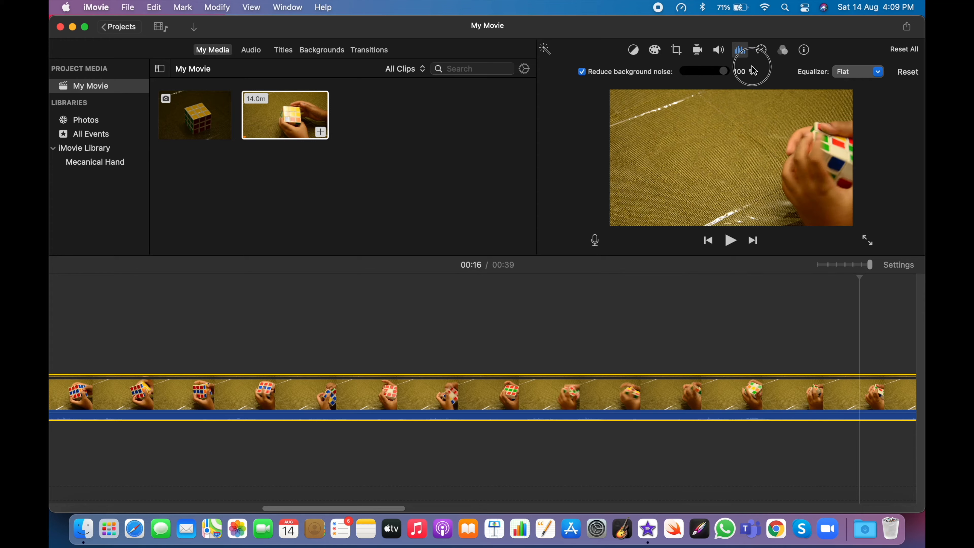
{"action": "left_click_drag", "start_coordinate": [693, 66], "coordinate": [733, 64]}
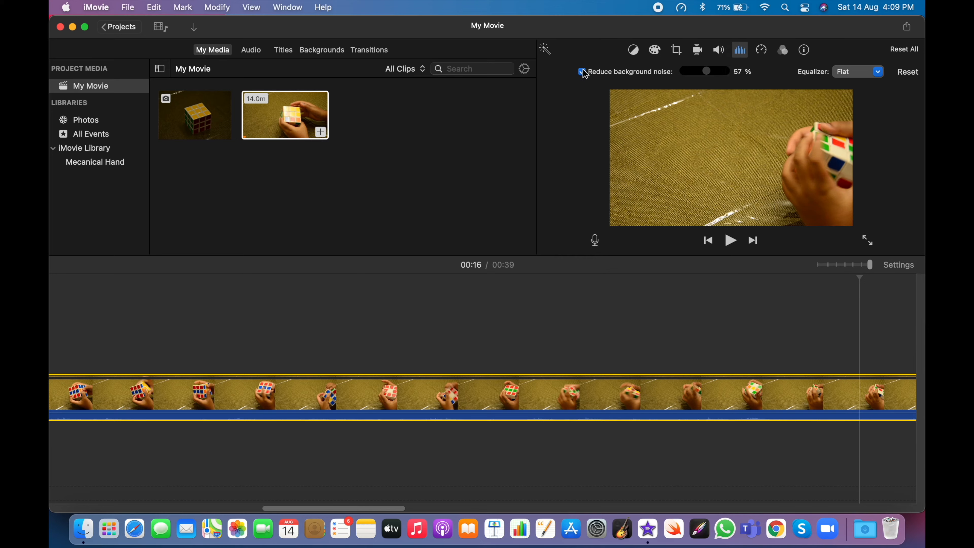
{"action": "left_click", "coordinate": [871, 73]}
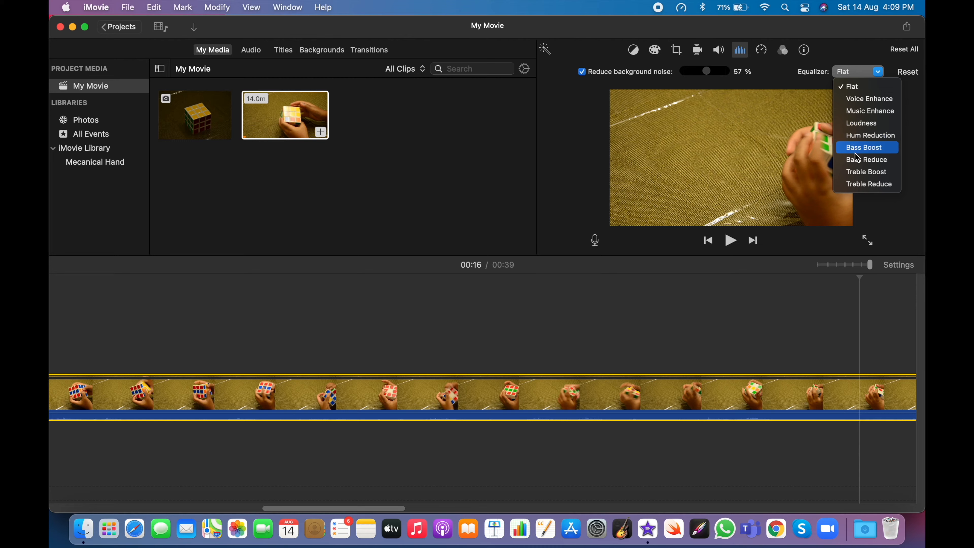
{"action": "left_click", "coordinate": [851, 209]}
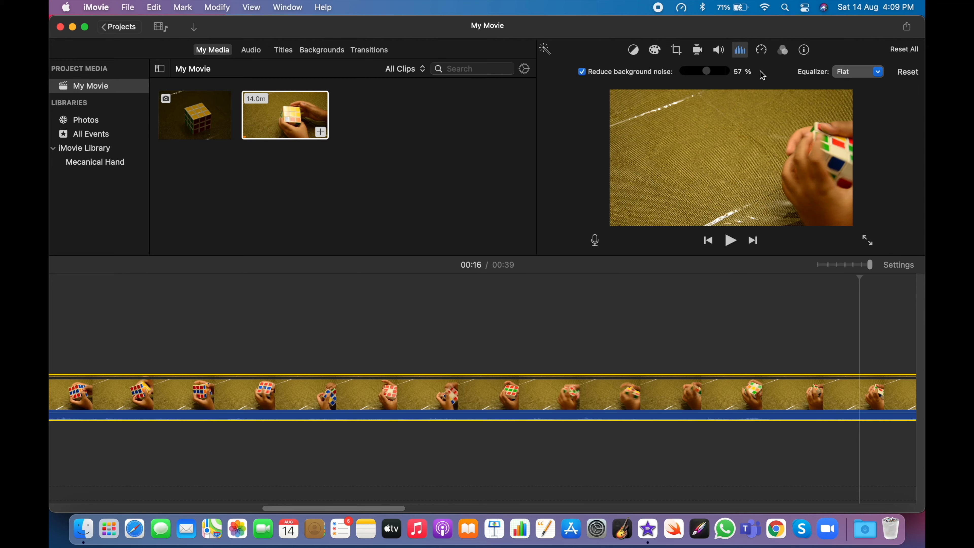
Raise the selected part's background noise reduction to 100% and play a short section to hear the effect.
{"action": "left_click_drag", "start_coordinate": [708, 71], "coordinate": [752, 72]}
{"action": "key", "text": "space"}
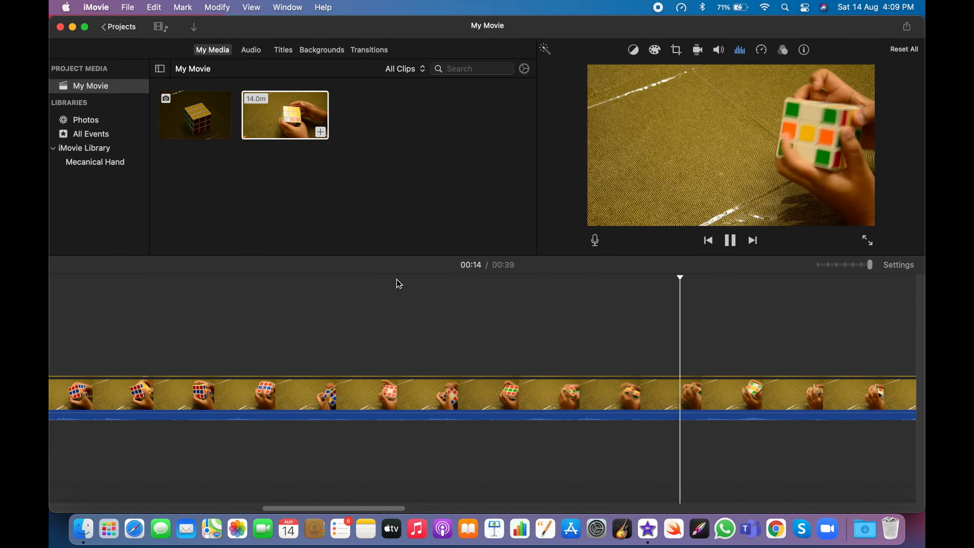
{"action": "key", "text": "space"}
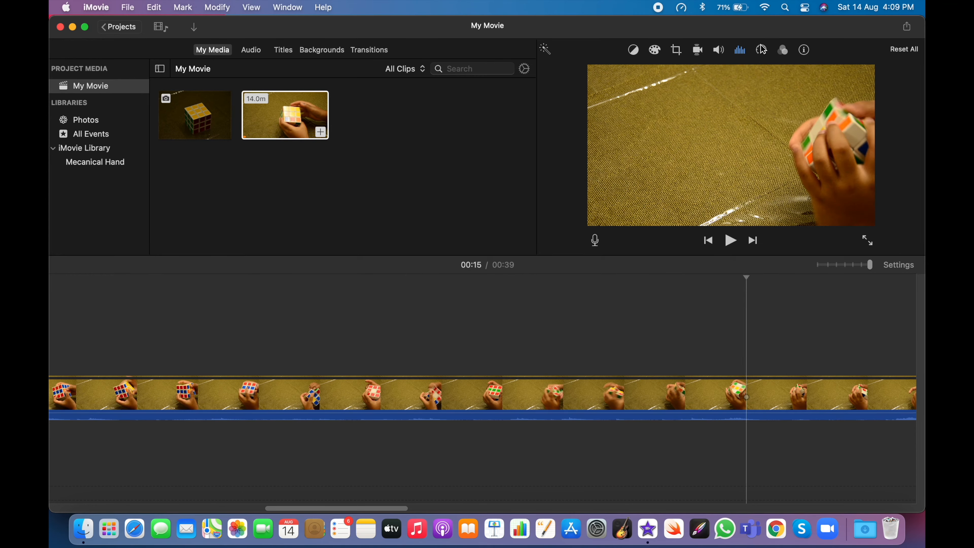
Turn off background noise reduction for the part and play a short section for comparison.
{"action": "left_click", "coordinate": [747, 50]}
{"action": "left_click", "coordinate": [588, 75]}
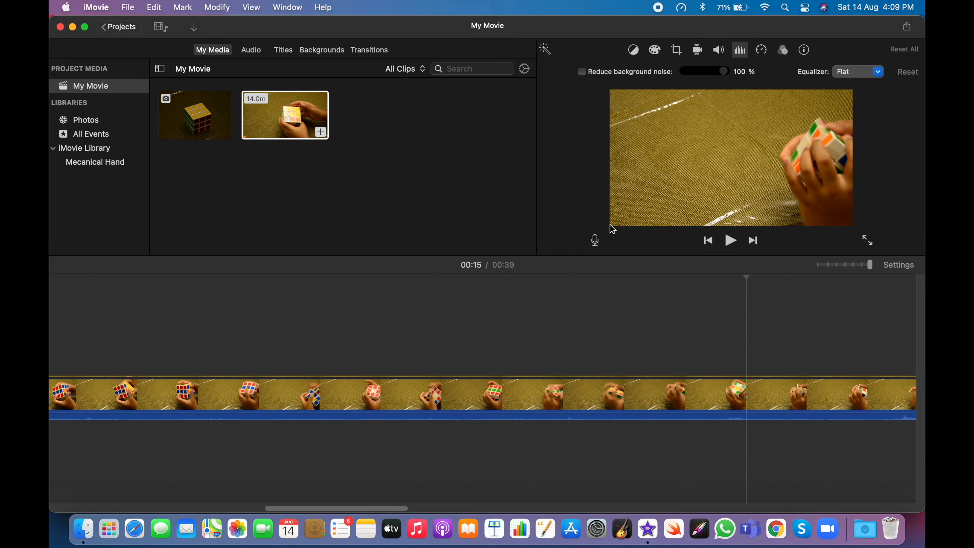
{"action": "left_click", "coordinate": [604, 332]}
{"action": "key", "text": "space"}
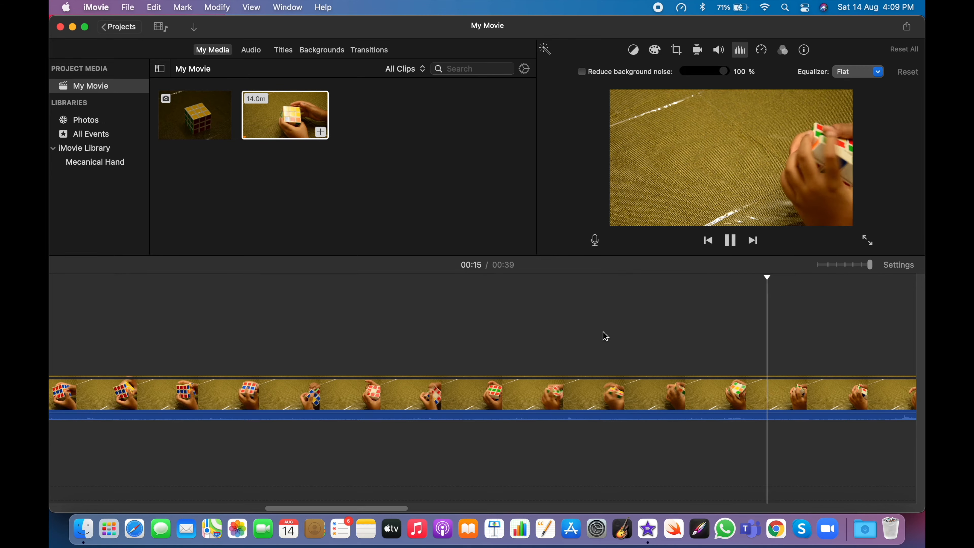
{"action": "key", "text": "space"}
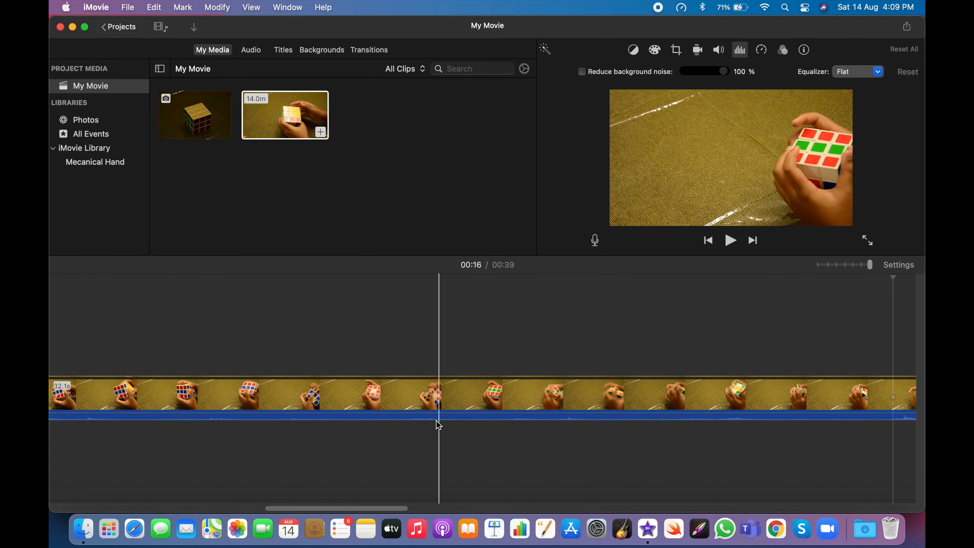
Raise the second part's audio volume to 400% on the timeline and play it back.
{"action": "left_click_drag", "start_coordinate": [430, 414], "coordinate": [432, 364]}
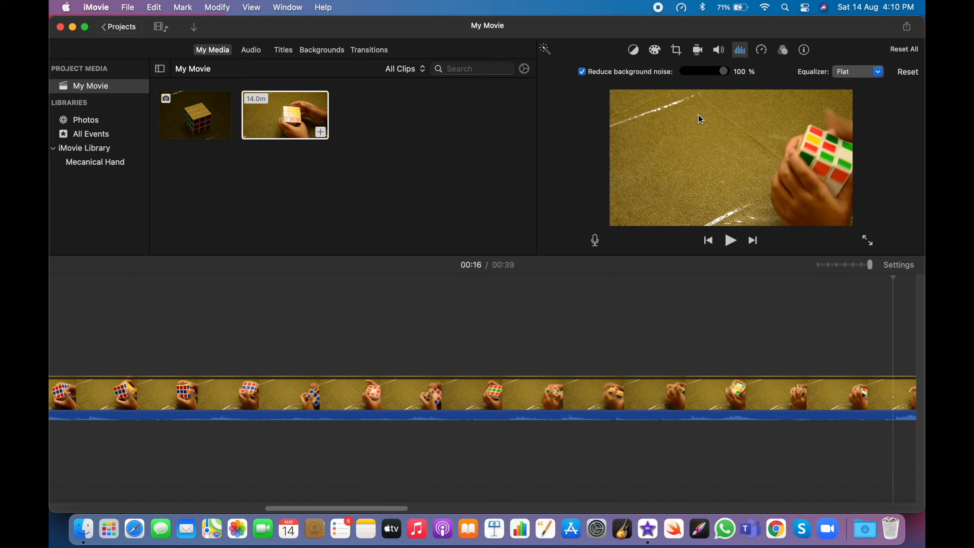
{"action": "left_click", "coordinate": [360, 372]}
{"action": "key", "text": "space"}
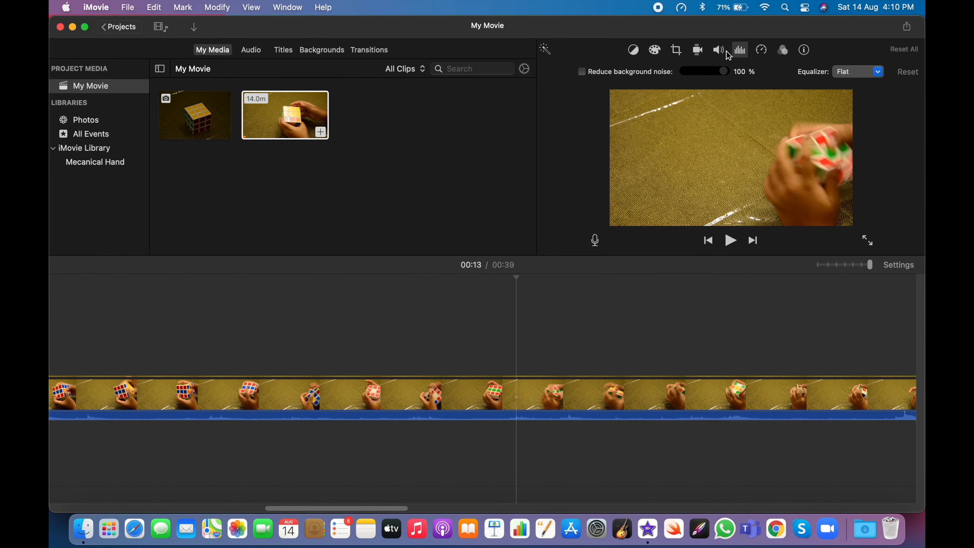
Preview the available clip filters on the first part of the video and close the chooser without applying one.
{"action": "left_click", "coordinate": [804, 50]}
{"action": "left_click", "coordinate": [783, 50]}
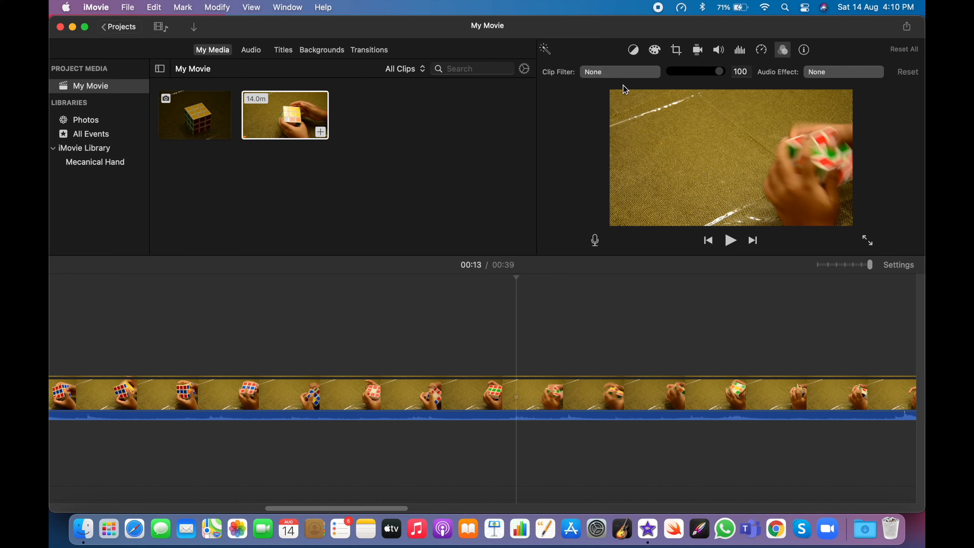
{"action": "left_click", "coordinate": [395, 387]}
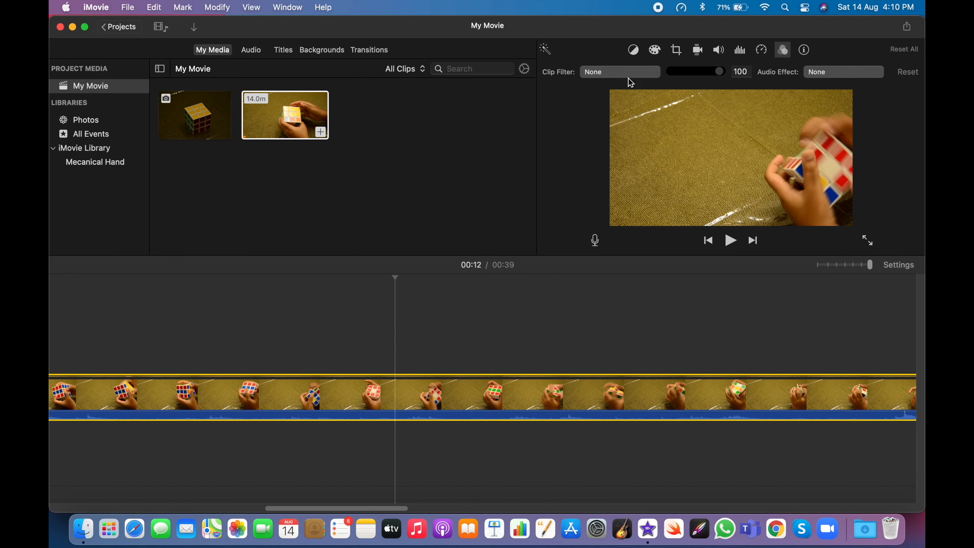
{"action": "left_click", "coordinate": [615, 73]}
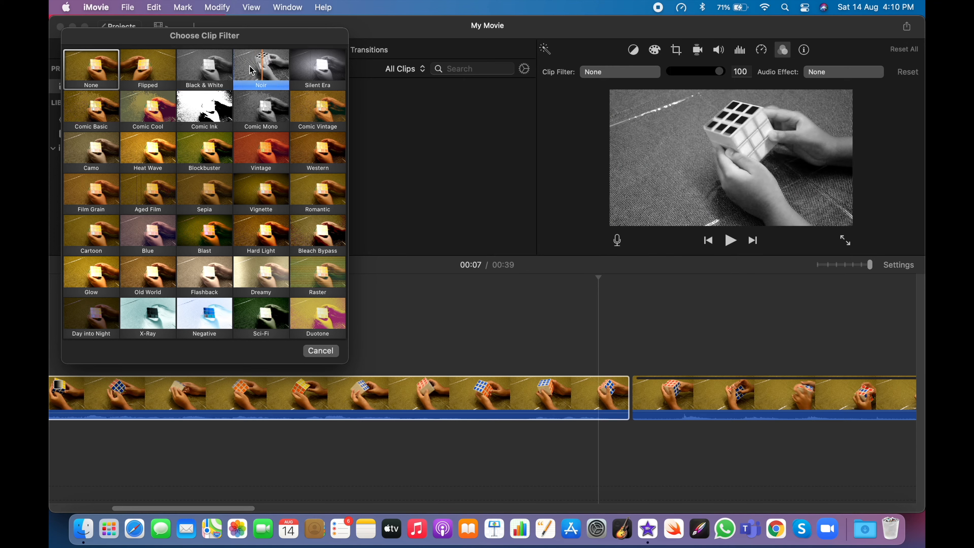
{"action": "key", "text": "XF86AudioMute"}
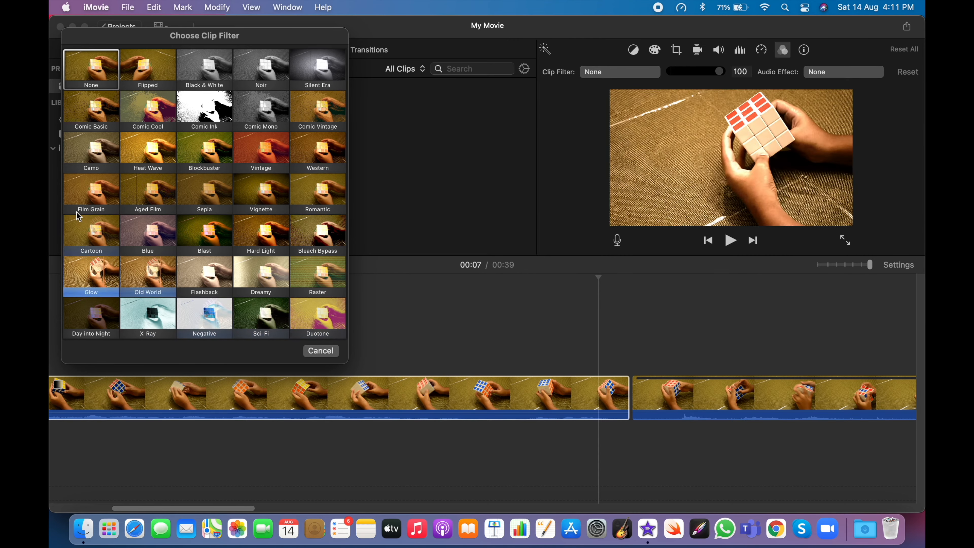
{"action": "left_click", "coordinate": [322, 351]}
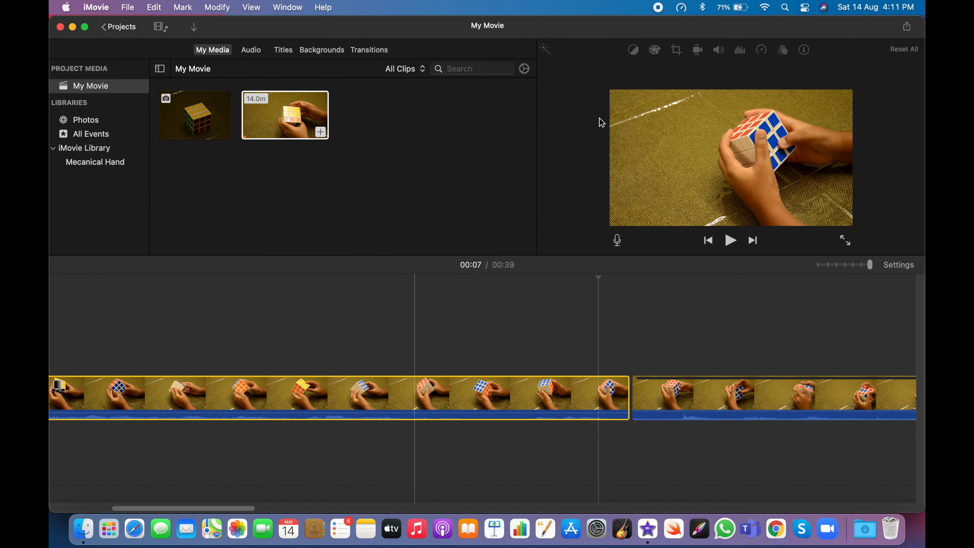
Try the Black & White clip filter on the second part of the video.
{"action": "left_click", "coordinate": [766, 52]}
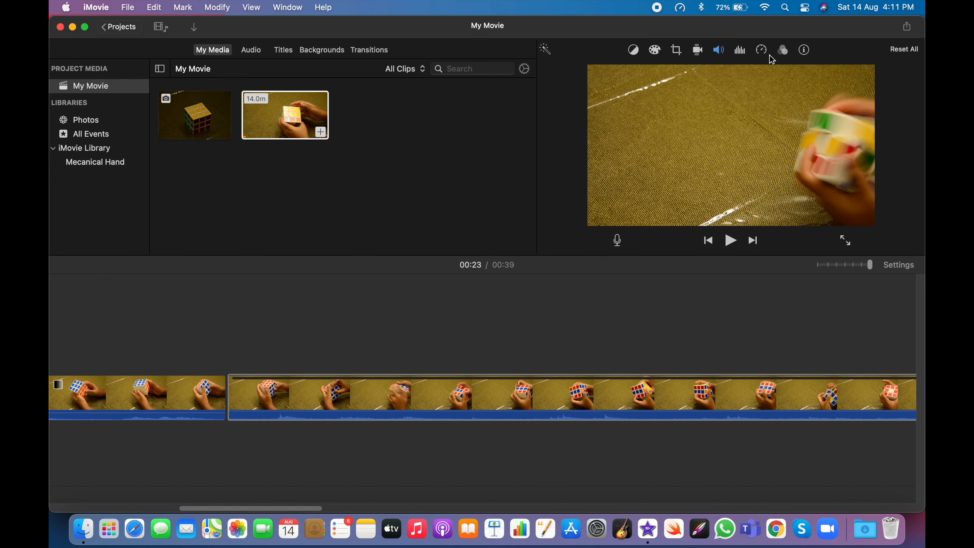
{"action": "left_click", "coordinate": [780, 53]}
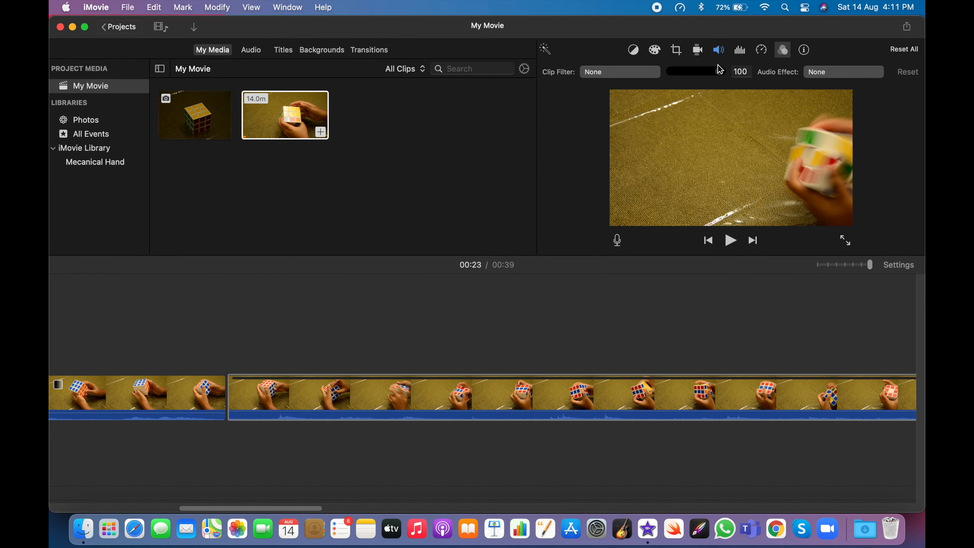
{"action": "left_click_drag", "start_coordinate": [719, 74], "coordinate": [663, 74]}
{"action": "left_click", "coordinate": [646, 75]}
{"action": "left_click", "coordinate": [260, 70]}
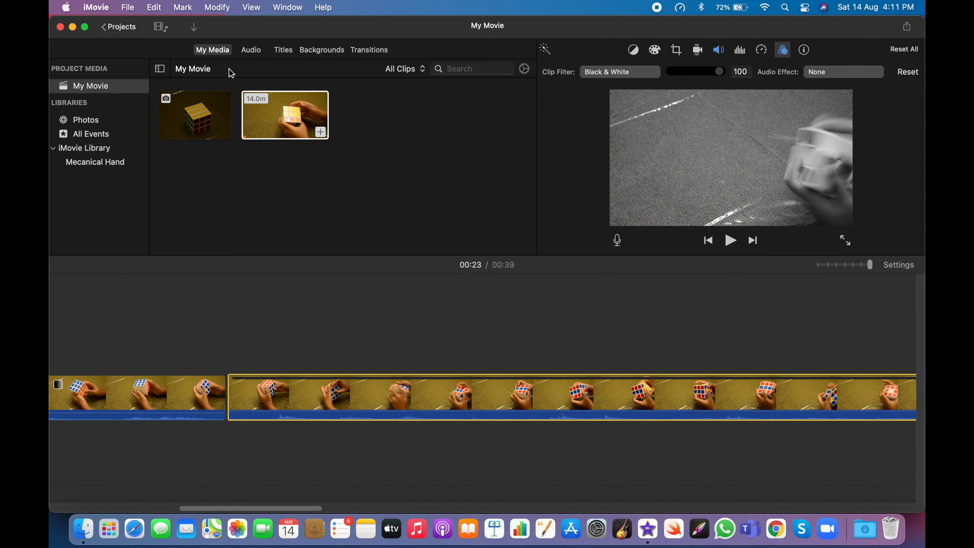
{"action": "mouse_move", "coordinate": [726, 75]}
{"action": "left_mouse_down"}
{"action": "mouse_move", "coordinate": [663, 73]}
{"action": "mouse_move", "coordinate": [735, 73]}
{"action": "mouse_move", "coordinate": [657, 71]}
{"action": "mouse_move", "coordinate": [740, 71]}
{"action": "left_mouse_up"}
Try the Muffled audio effect on the second part, preview the other audio effects, and close the chooser.
{"action": "left_click", "coordinate": [816, 72]}
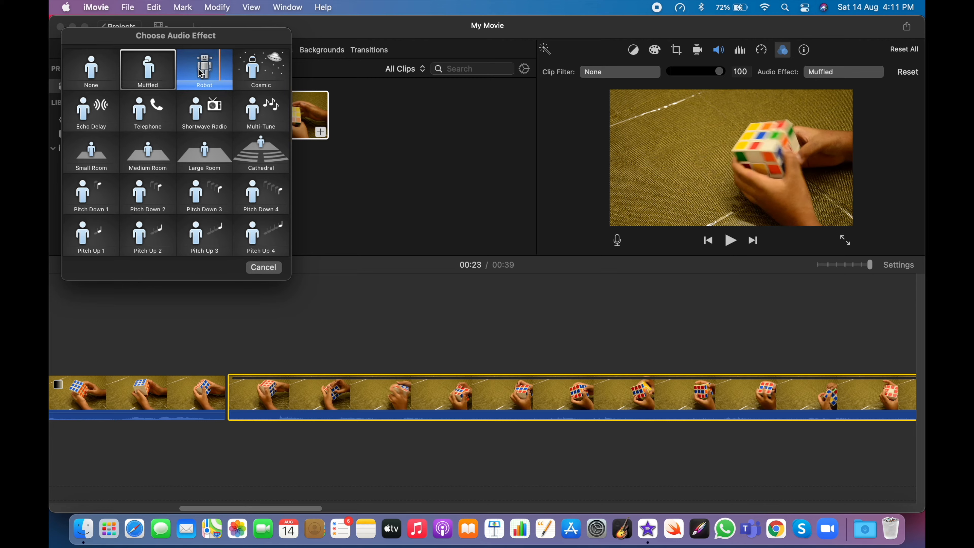
{"action": "key", "text": "XF86AudioLowerVolume"}
{"action": "key", "text": "XF86AudioLowerVolume"}
{"action": "key", "text": "XF86AudioLowerVolume"}
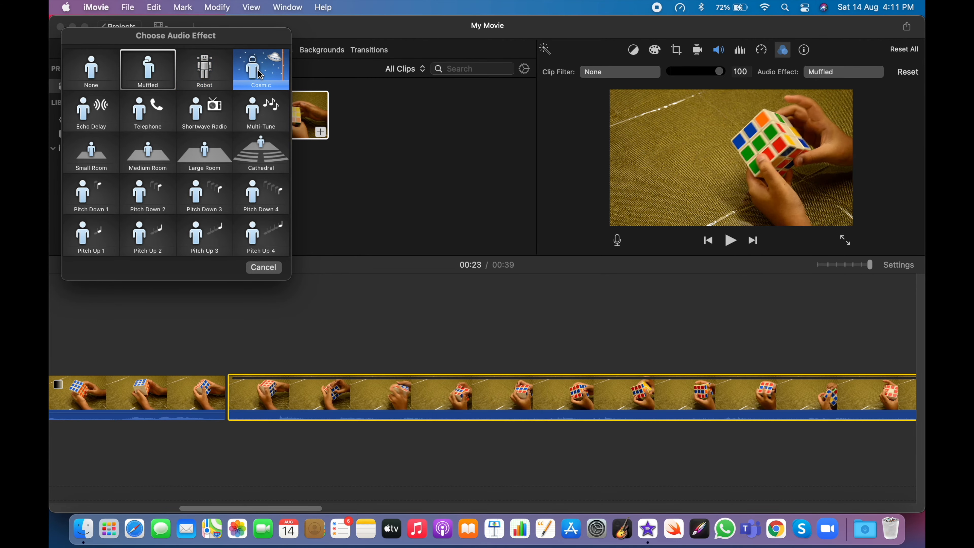
{"action": "key", "text": "XF86AudioRaiseVolume"}
{"action": "key", "text": "XF86AudioRaiseVolume"}
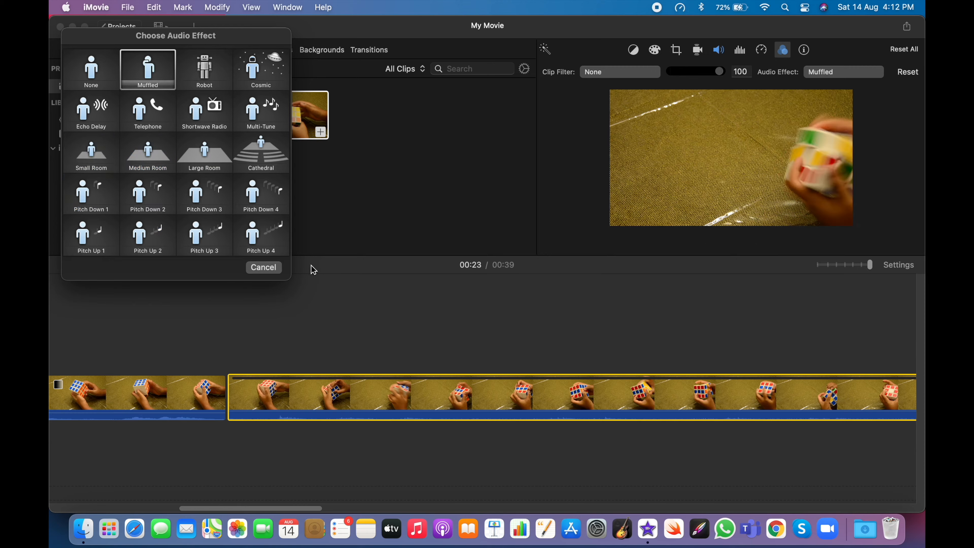
{"action": "left_click", "coordinate": [263, 267]}
{"action": "left_click", "coordinate": [67, 396]}
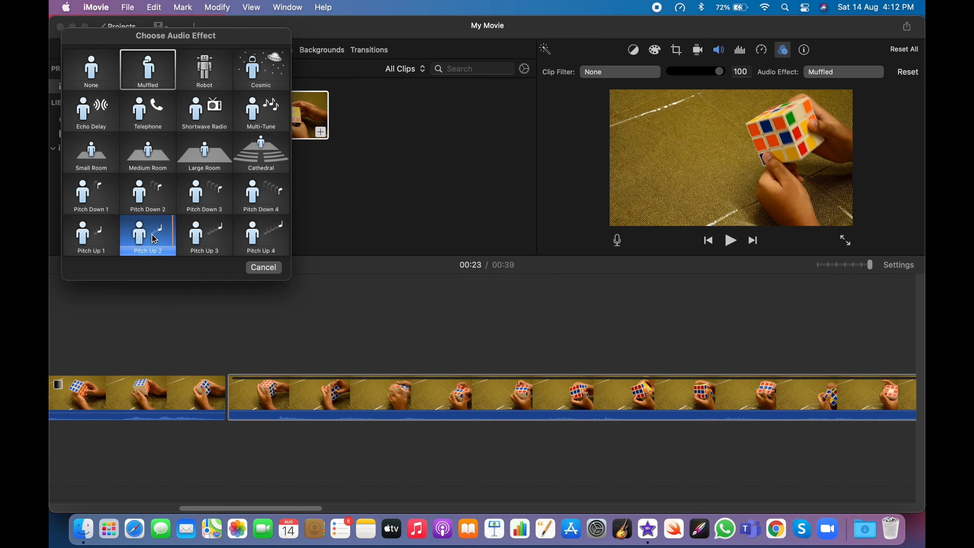
{"action": "left_click", "coordinate": [252, 271]}
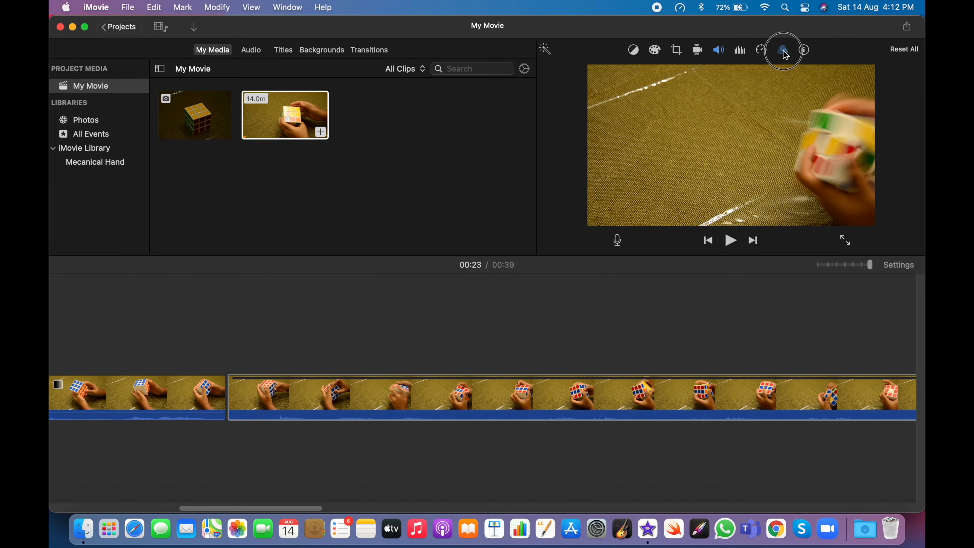
Toggle automatic loudness improvement on and back off for the second part.
{"action": "left_click", "coordinate": [719, 50]}
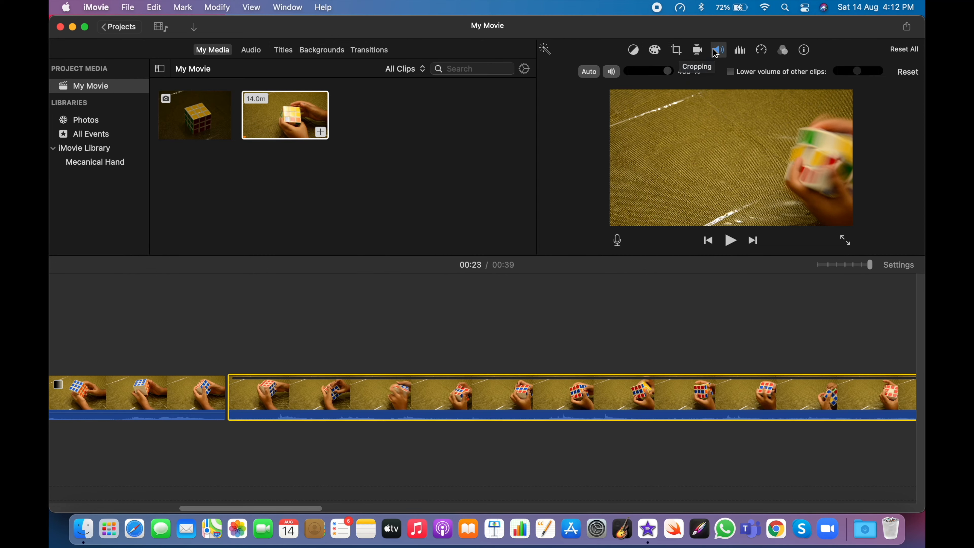
{"action": "left_click", "coordinate": [588, 73]}
{"action": "left_click", "coordinate": [588, 73]}
{"action": "left_click", "coordinate": [588, 73]}
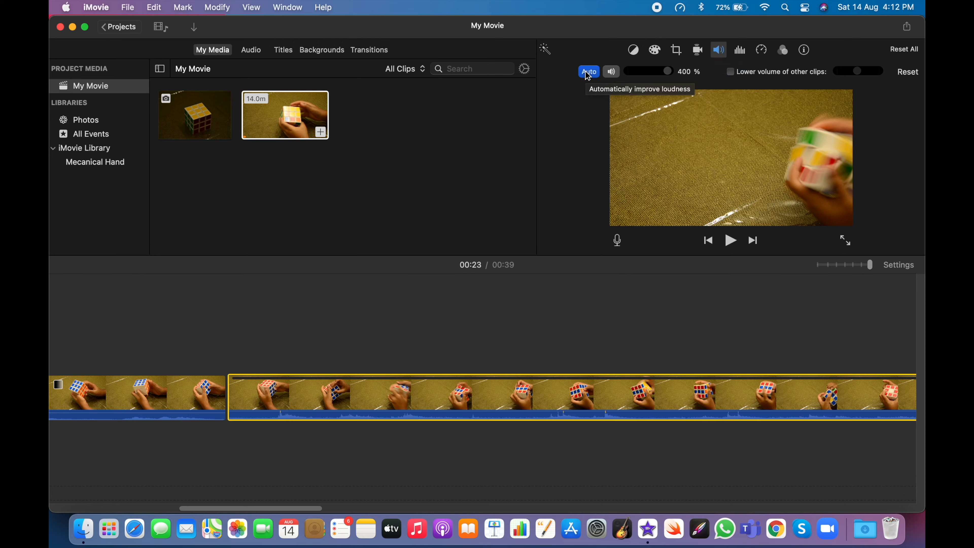
{"action": "left_click", "coordinate": [588, 73]}
Mute and unmute the second part's audio.
{"action": "left_click", "coordinate": [615, 76]}
{"action": "left_click", "coordinate": [615, 75]}
{"action": "left_click", "coordinate": [615, 75]}
{"action": "left_click", "coordinate": [615, 76]}
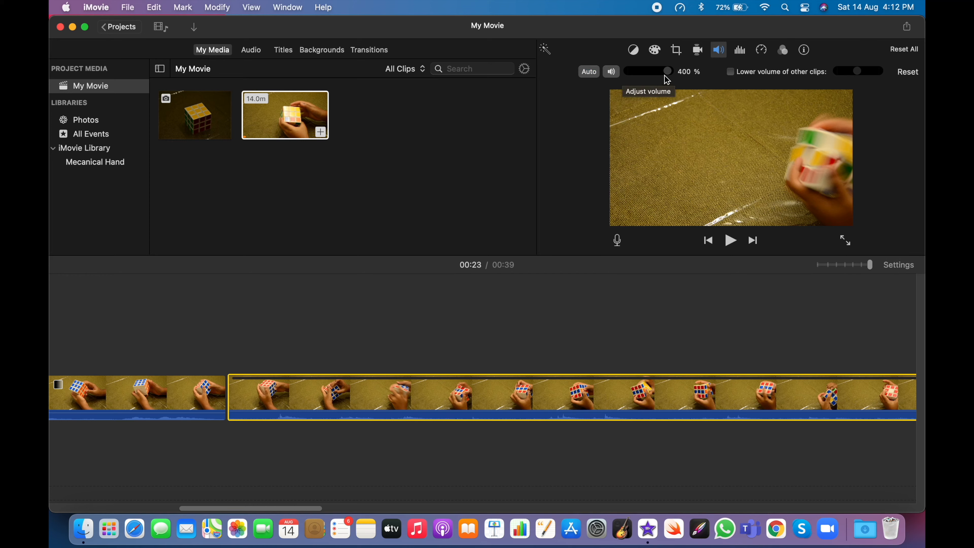
Adjust the second part's volume, keeping it at 400%, and try the option that lowers the volume of other clips.
{"action": "mouse_move", "coordinate": [666, 72]}
{"action": "left_mouse_down"}
{"action": "mouse_move", "coordinate": [657, 72]}
{"action": "mouse_move", "coordinate": [670, 71]}
{"action": "left_mouse_up"}
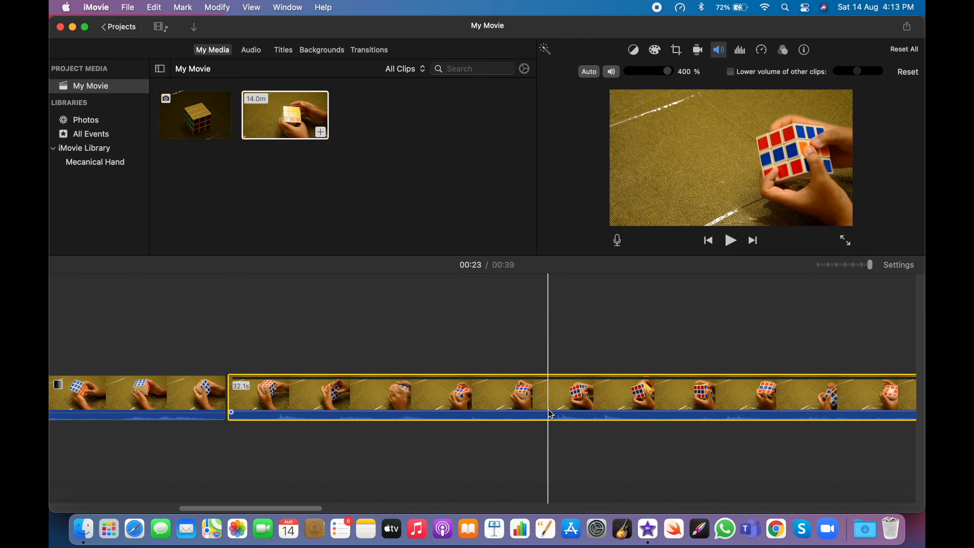
{"action": "left_click", "coordinate": [541, 415]}
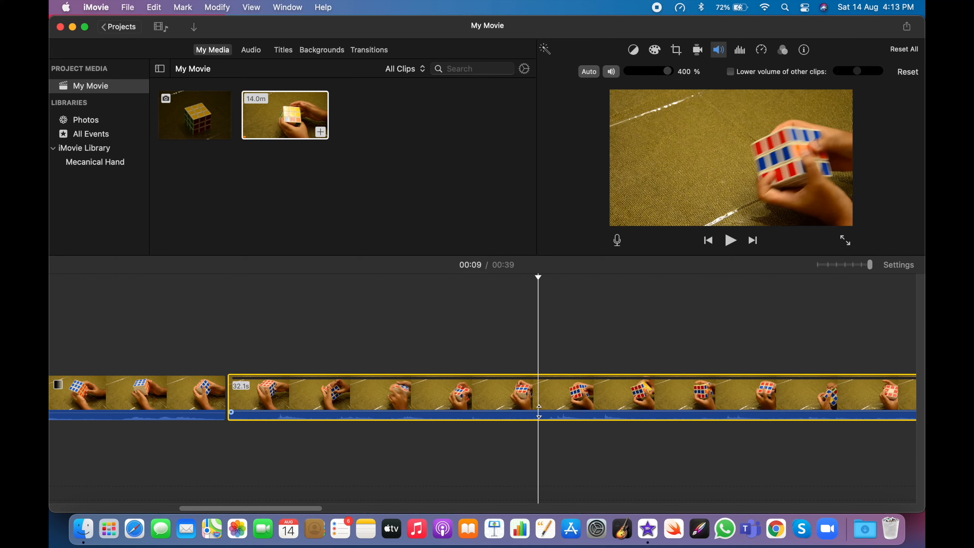
{"action": "mouse_move", "coordinate": [538, 412]}
{"action": "left_mouse_down"}
{"action": "mouse_move", "coordinate": [540, 421]}
{"action": "mouse_move", "coordinate": [540, 409]}
{"action": "left_mouse_up"}
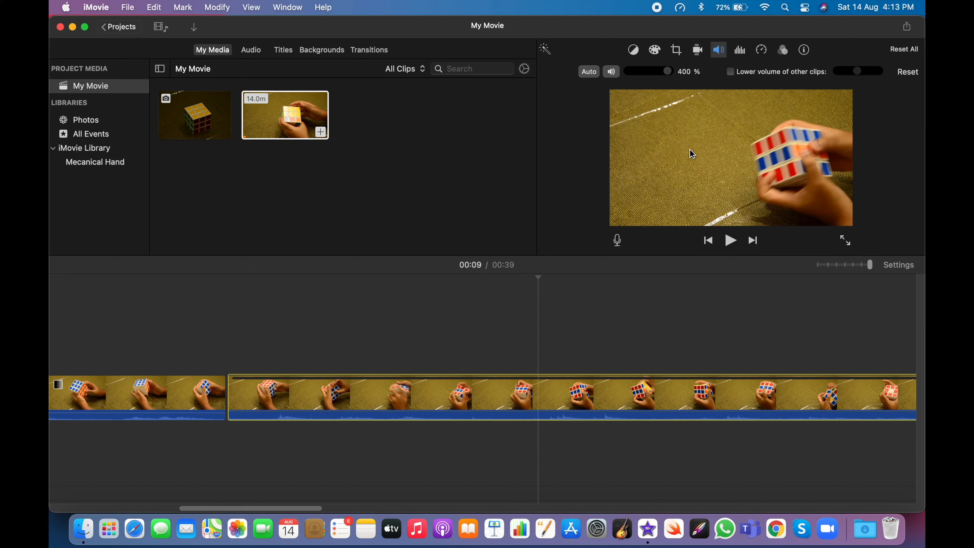
{"action": "left_click_drag", "start_coordinate": [670, 73], "coordinate": [724, 60]}
{"action": "left_click", "coordinate": [730, 71]}
{"action": "left_click_drag", "start_coordinate": [861, 75], "coordinate": [866, 75]}
Show the stabilization settings and play the opening of the first part to check its footage.
{"action": "left_click", "coordinate": [702, 49]}
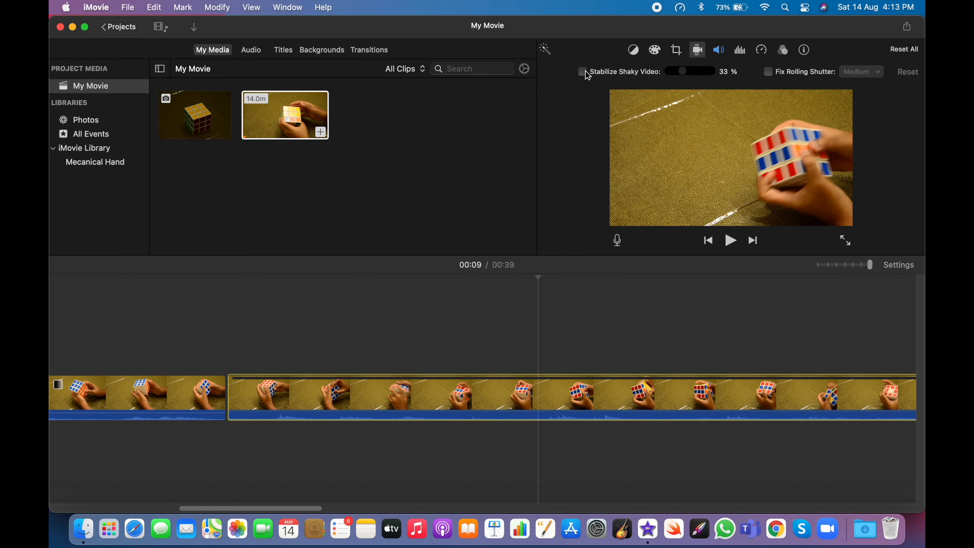
{"action": "scroll", "coordinate": [418, 364], "scroll_direction": "left", "scroll_amount": 10}
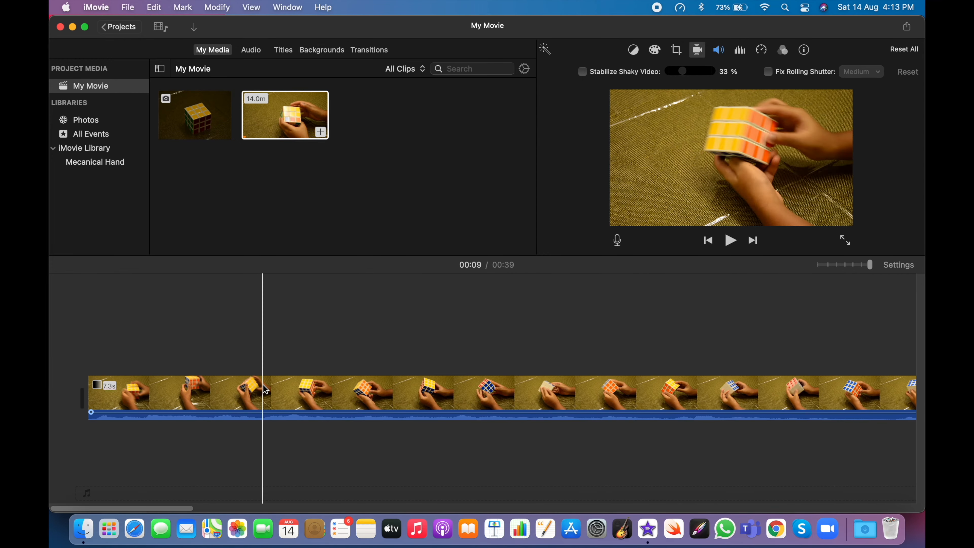
{"action": "left_click", "coordinate": [132, 334]}
{"action": "key", "text": "space"}
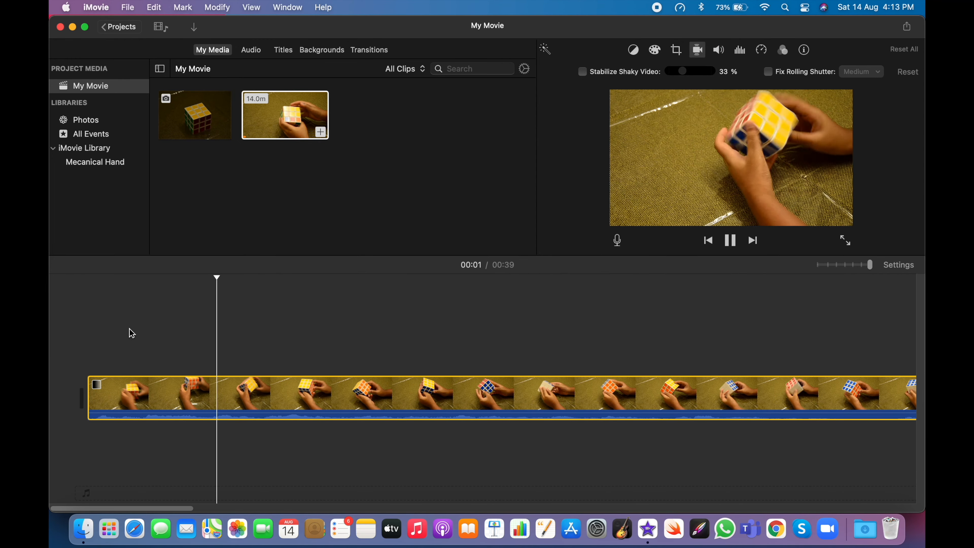
{"action": "key", "text": "space"}
{"action": "left_click", "coordinate": [51, 361]}
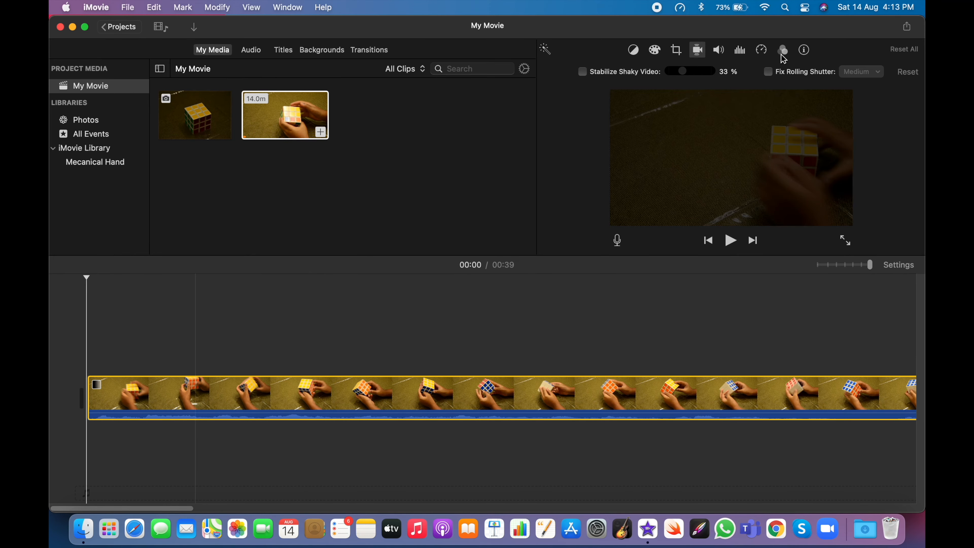
{"action": "left_click", "coordinate": [394, 304]}
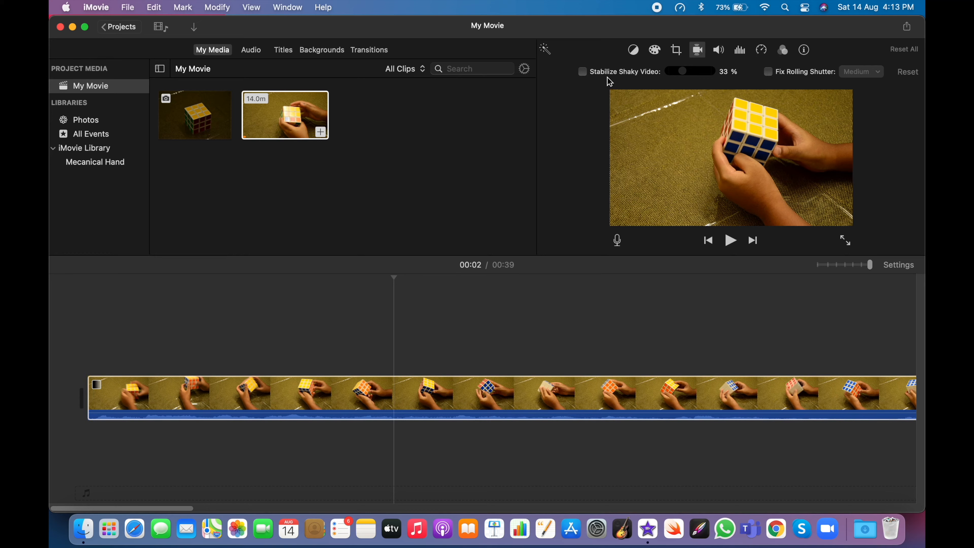
Try Stabilize Shaky Video on the first part, lower the amount to 0%, and play the footage to compare.
{"action": "left_click", "coordinate": [583, 71]}
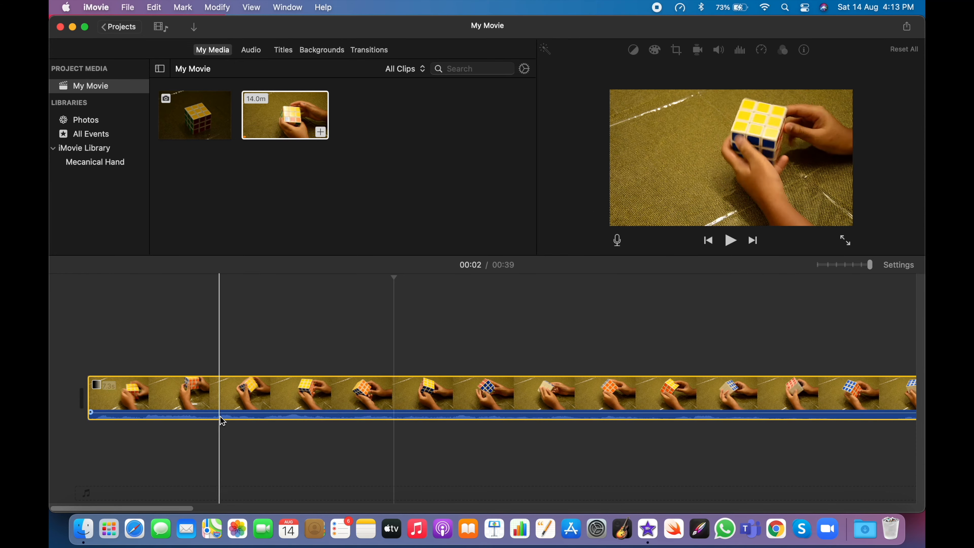
{"action": "left_click", "coordinate": [244, 327]}
{"action": "key", "text": "space"}
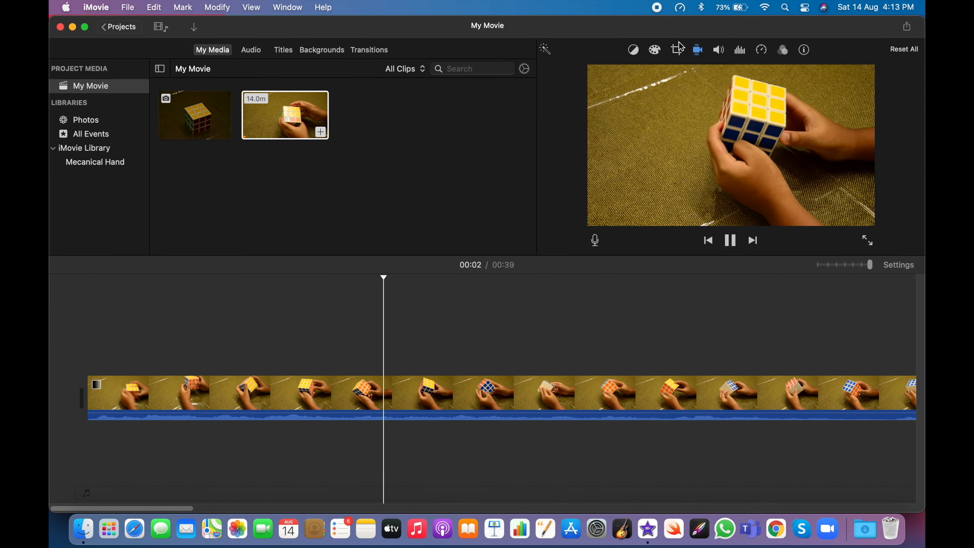
{"action": "left_click", "coordinate": [698, 50]}
{"action": "left_click_drag", "start_coordinate": [710, 72], "coordinate": [583, 73]}
{"action": "left_click", "coordinate": [522, 325]}
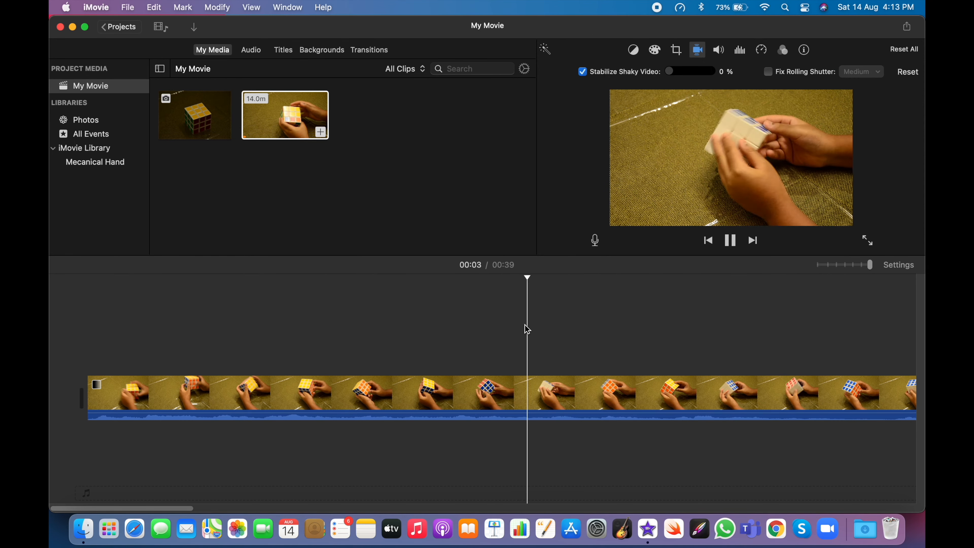
{"action": "key", "text": "space"}
Try Fix Rolling Shutter at Medium on the first part, then reset the stabilization settings.
{"action": "left_click", "coordinate": [790, 76]}
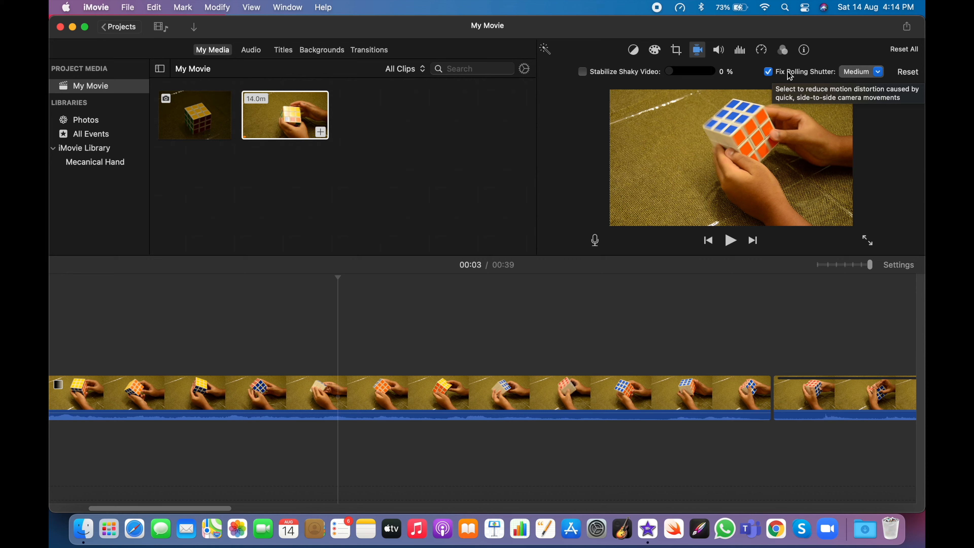
{"action": "left_click", "coordinate": [913, 72]}
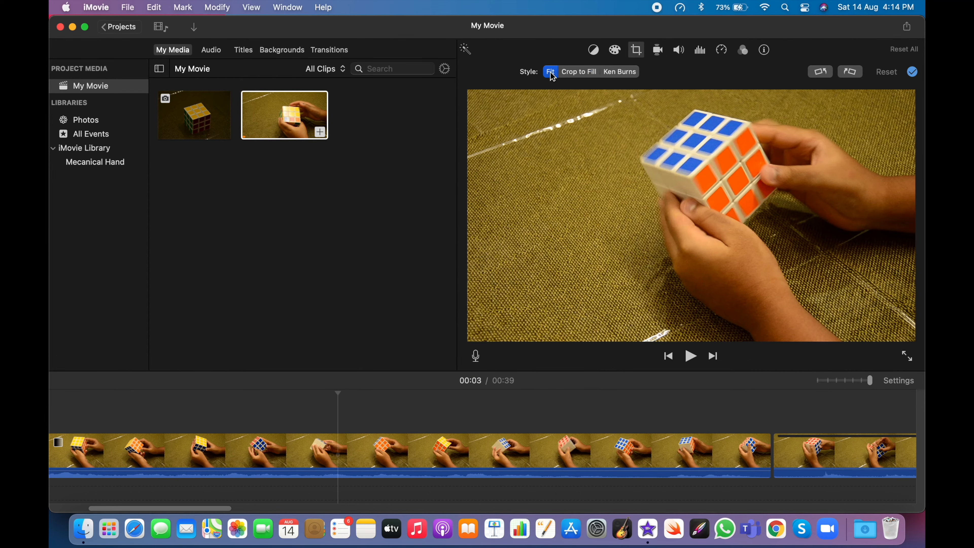
Crop the first part with Crop to Fill to a frame around the cube and hands, and play the result.
{"action": "left_click", "coordinate": [392, 439]}
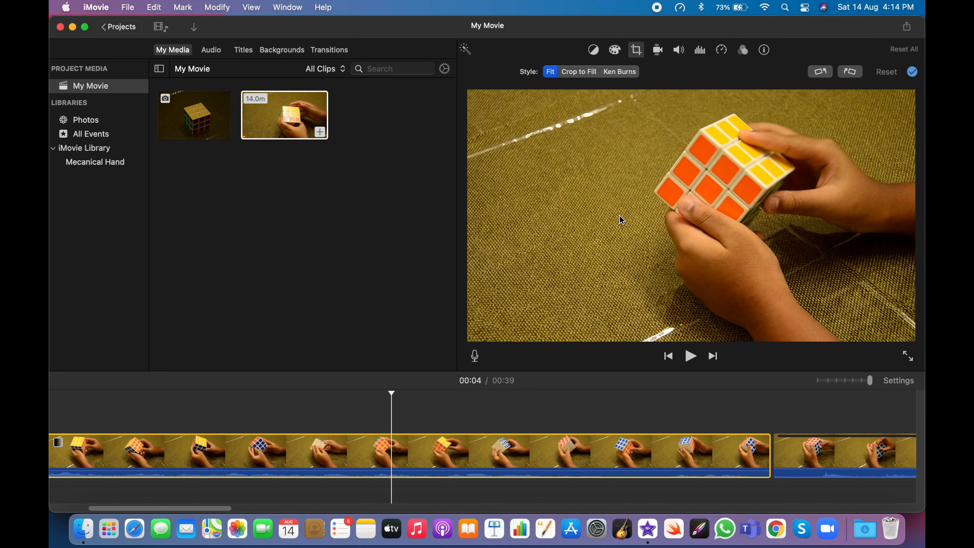
{"action": "left_click", "coordinate": [576, 72]}
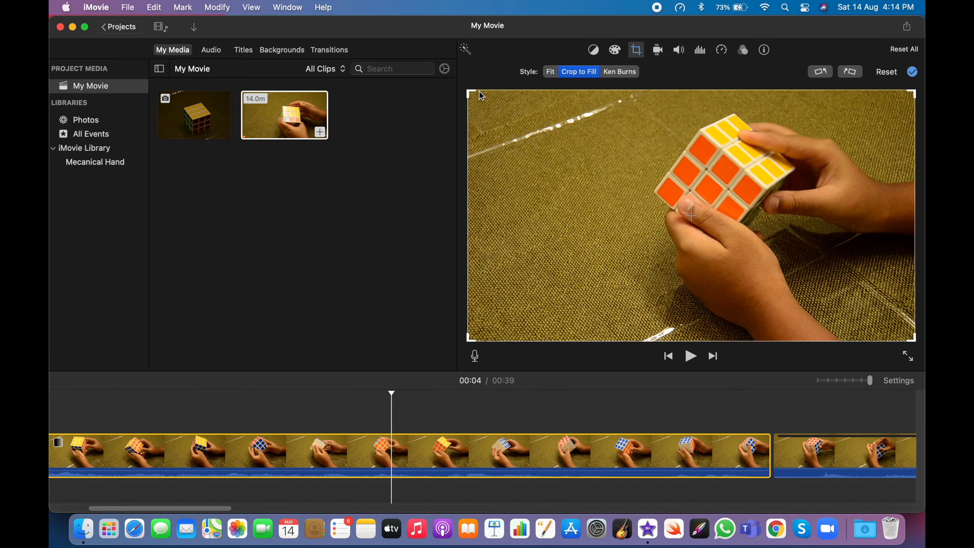
{"action": "left_click_drag", "start_coordinate": [468, 95], "coordinate": [692, 218]}
{"action": "left_click_drag", "start_coordinate": [793, 276], "coordinate": [729, 169]}
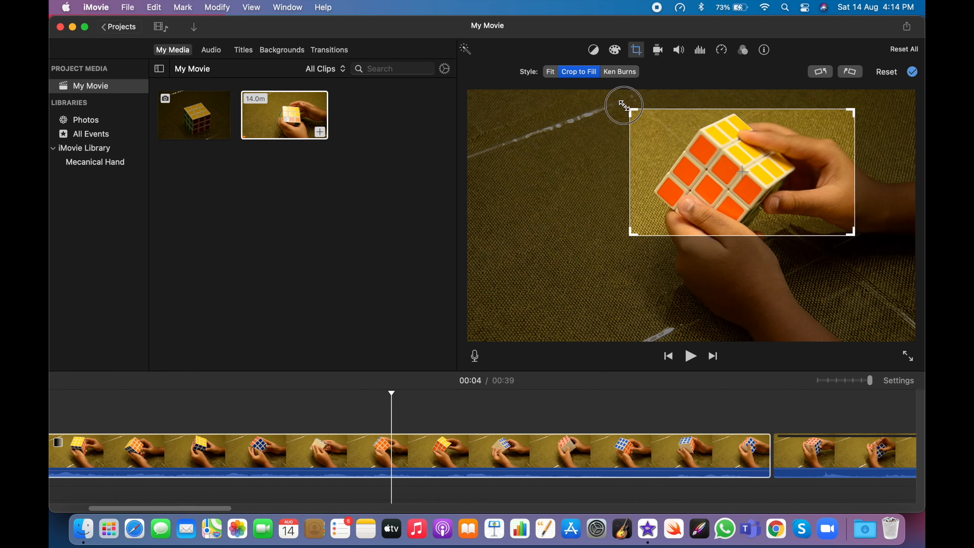
{"action": "left_click_drag", "start_coordinate": [627, 108], "coordinate": [593, 87]}
{"action": "left_click_drag", "start_coordinate": [646, 148], "coordinate": [662, 165]}
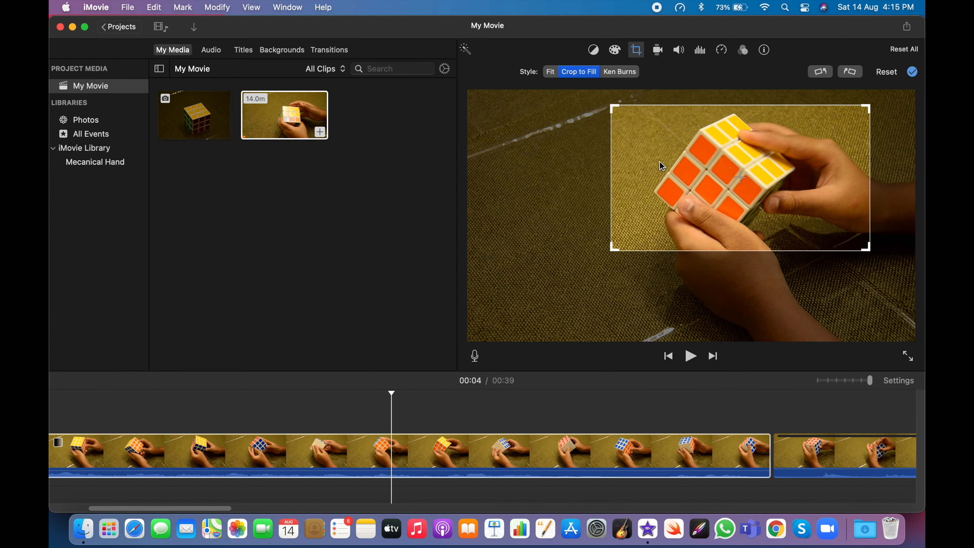
{"action": "left_click", "coordinate": [913, 72]}
{"action": "left_click", "coordinate": [224, 444]}
{"action": "key", "text": "space"}
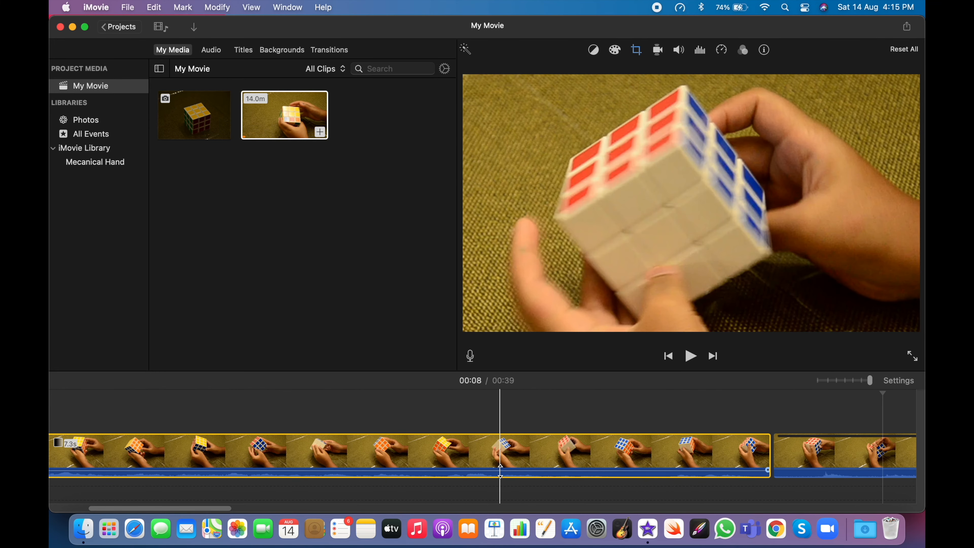
Rotate the first part a quarter turn counterclockwise and preview it.
{"action": "left_click", "coordinate": [636, 51]}
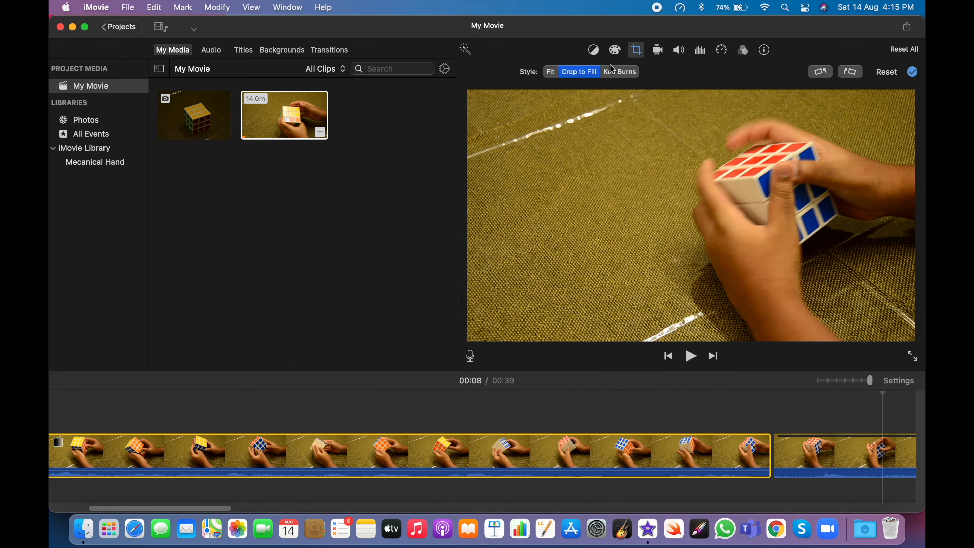
{"action": "left_click", "coordinate": [823, 75]}
{"action": "left_click", "coordinate": [357, 421]}
{"action": "key", "text": "space"}
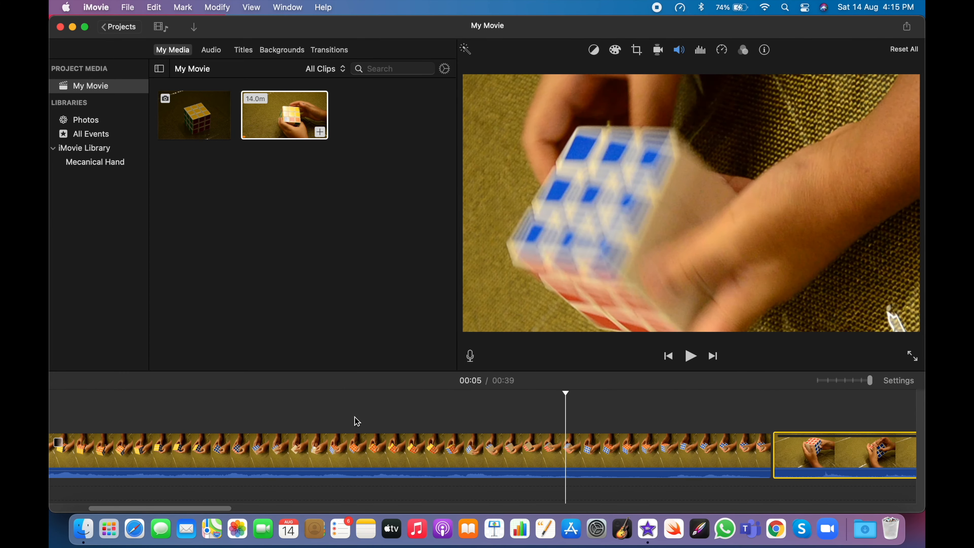
Apply the Ken Burns style to the first part with a small frame around the cube as Start and the full frame as End.
{"action": "left_click", "coordinate": [433, 451]}
{"action": "left_click", "coordinate": [636, 50]}
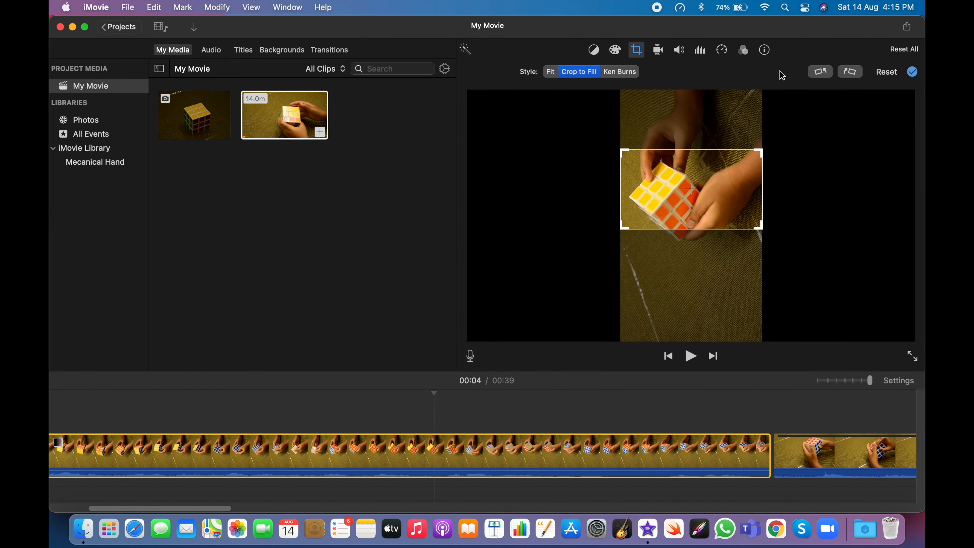
{"action": "left_click", "coordinate": [611, 72]}
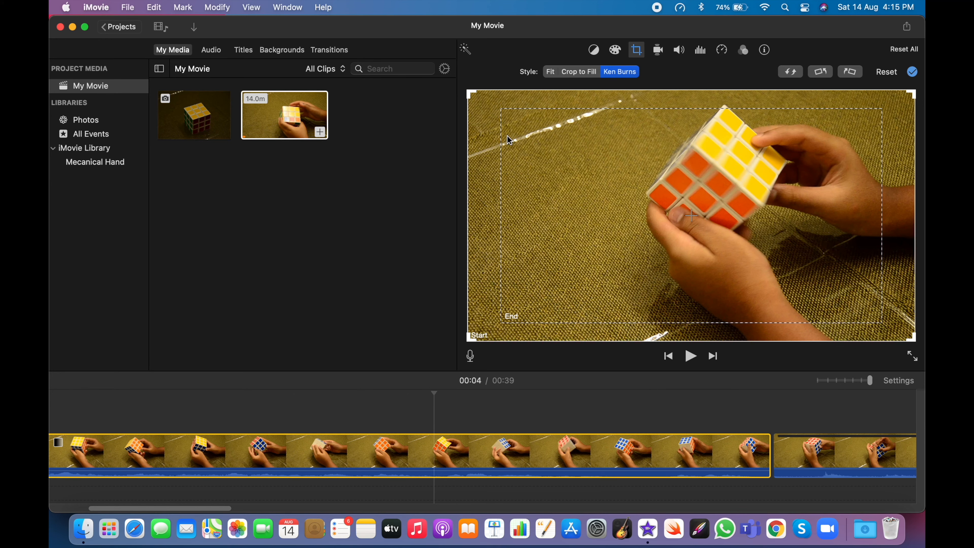
{"action": "left_click", "coordinate": [512, 144]}
{"action": "left_click_drag", "start_coordinate": [506, 114], "coordinate": [698, 217]}
{"action": "left_click_drag", "start_coordinate": [725, 269], "coordinate": [696, 177]}
{"action": "left_click", "coordinate": [725, 213]}
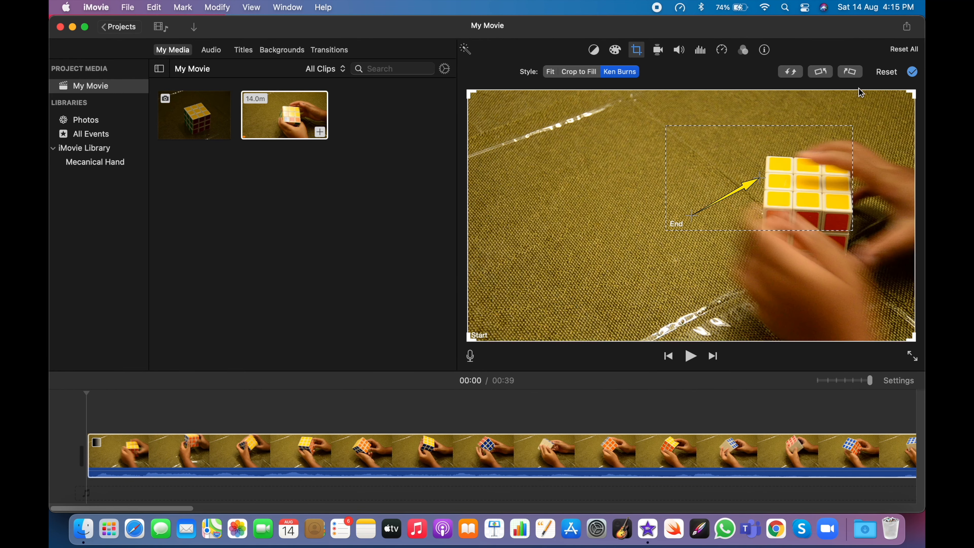
{"action": "left_click", "coordinate": [789, 72]}
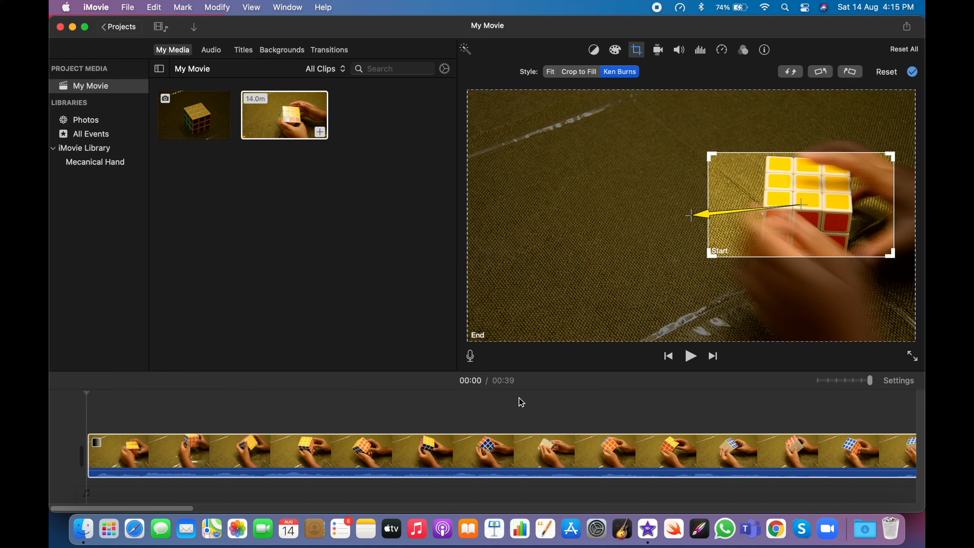
{"action": "left_click", "coordinate": [913, 72]}
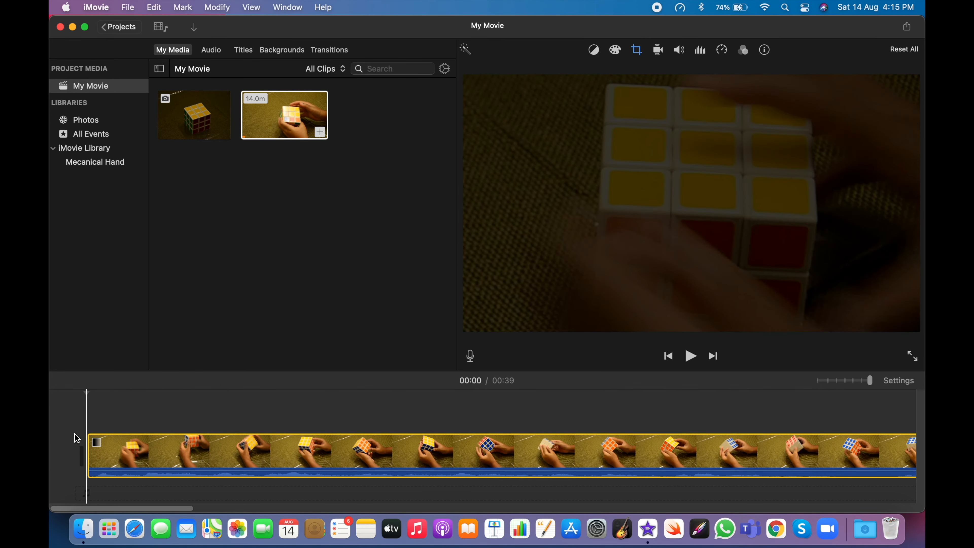
Play the first part from the beginning to check the Ken Burns zoom-out.
{"action": "key", "text": "space"}
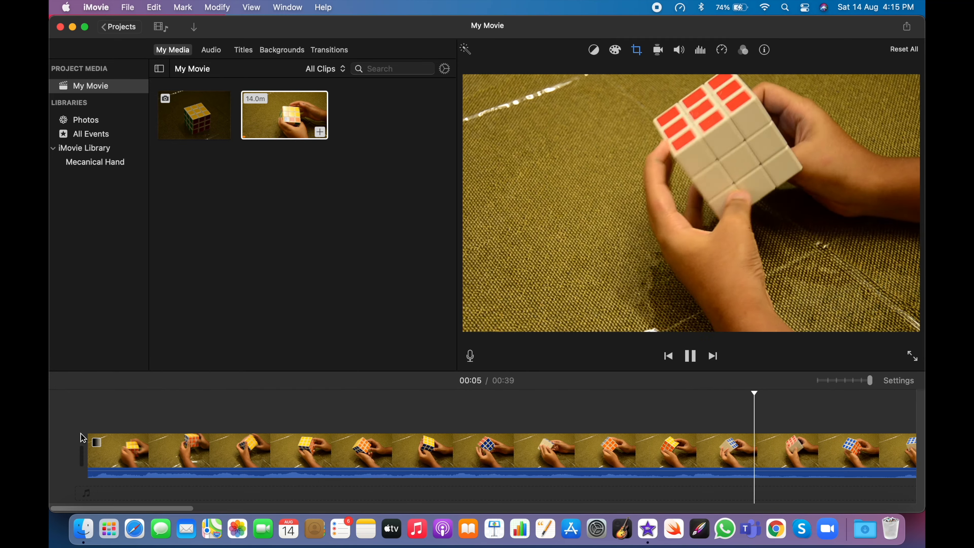
{"action": "scroll", "coordinate": [82, 437], "scroll_direction": "right", "scroll_amount": 3}
{"action": "scroll", "coordinate": [82, 438], "scroll_direction": "right", "scroll_amount": 2}
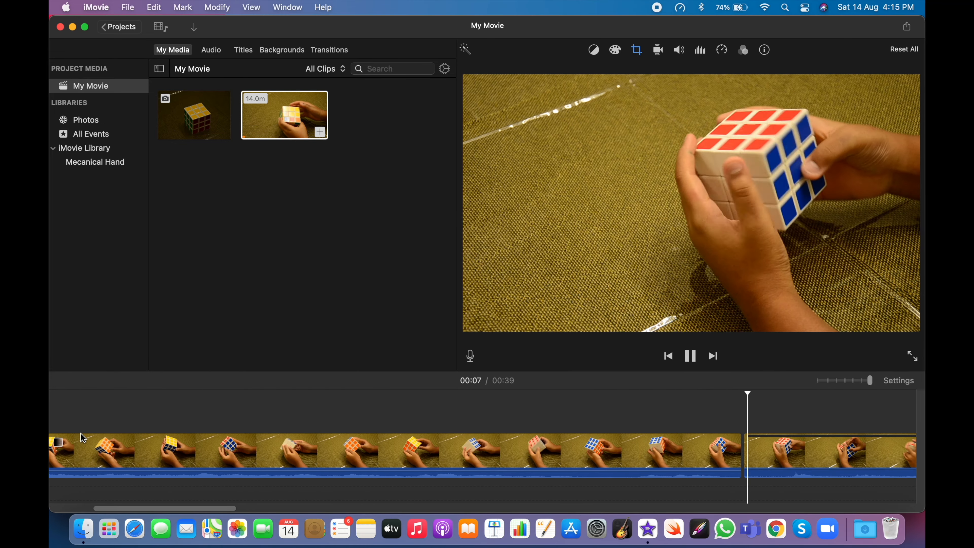
{"action": "key", "text": "space"}
Rotate the first part counterclockwise through four quarter turns back to its upright orientation.
{"action": "left_click", "coordinate": [307, 453]}
{"action": "left_click", "coordinate": [637, 50]}
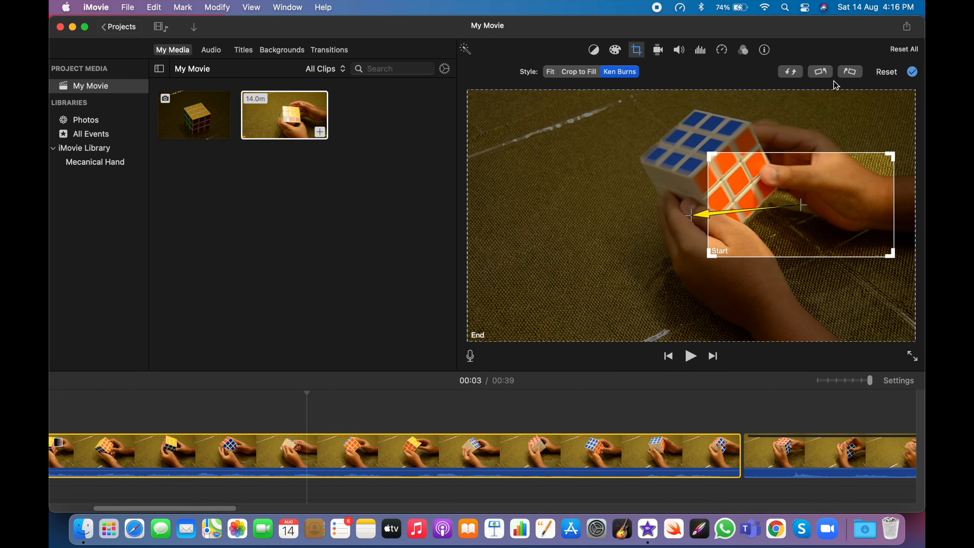
{"action": "left_click", "coordinate": [821, 77]}
{"action": "left_click", "coordinate": [821, 77]}
{"action": "left_click", "coordinate": [821, 77]}
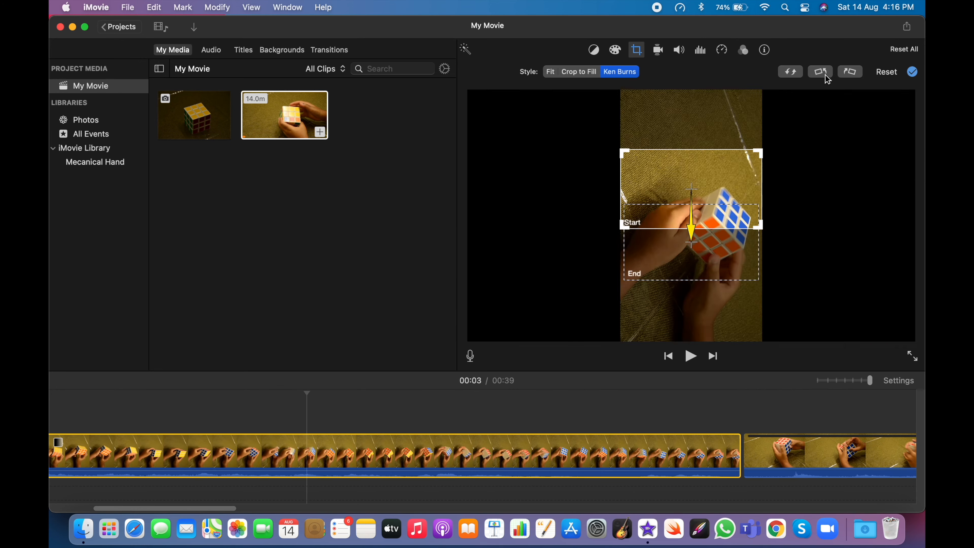
{"action": "left_click", "coordinate": [822, 77]}
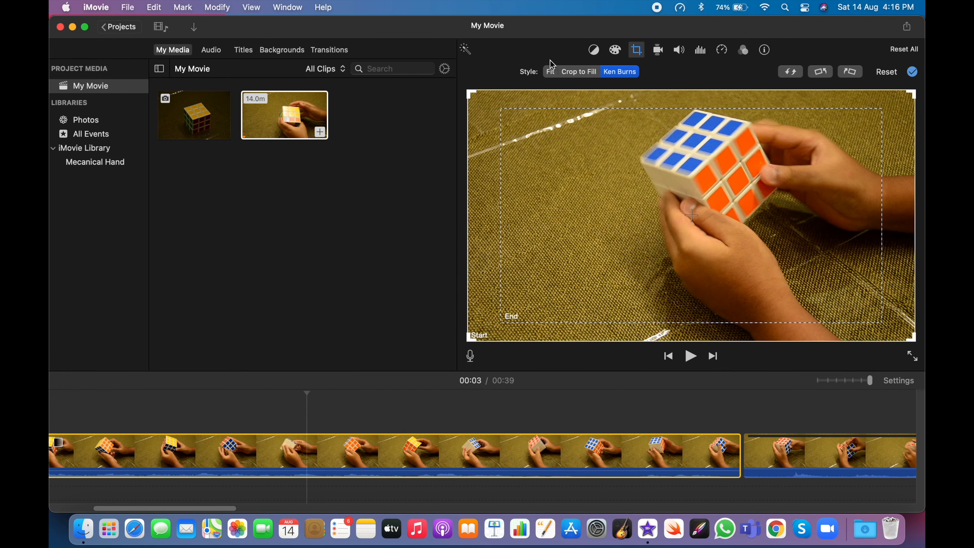
Show the first part's color correction controls and try the Auto color balance.
{"action": "left_click", "coordinate": [613, 53]}
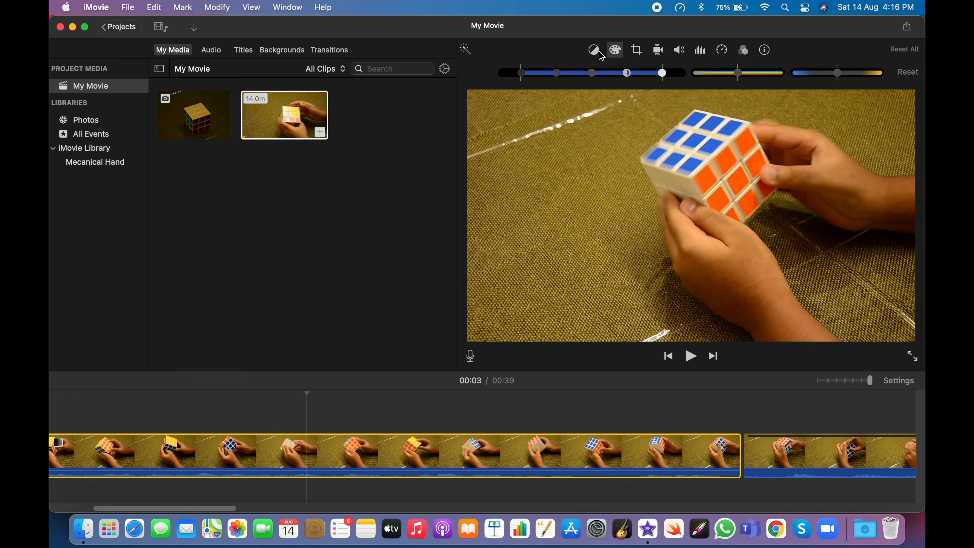
{"action": "left_click", "coordinate": [600, 53]}
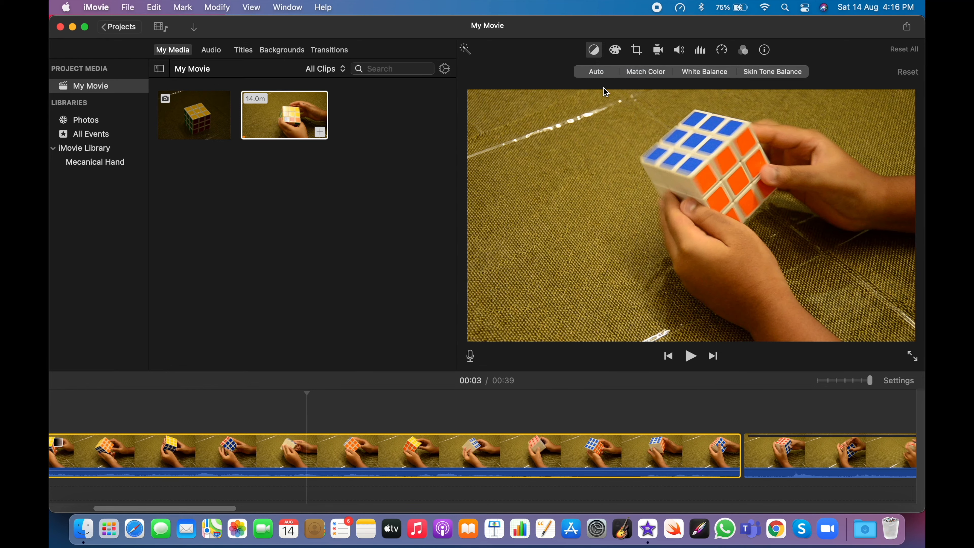
{"action": "left_click", "coordinate": [645, 72]}
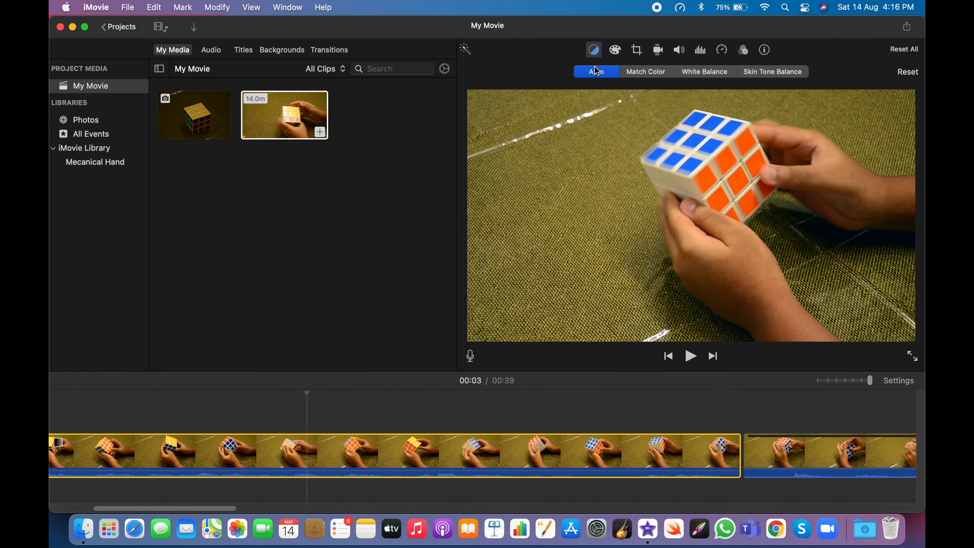
{"action": "left_click", "coordinate": [616, 51]}
{"action": "left_click", "coordinate": [594, 50]}
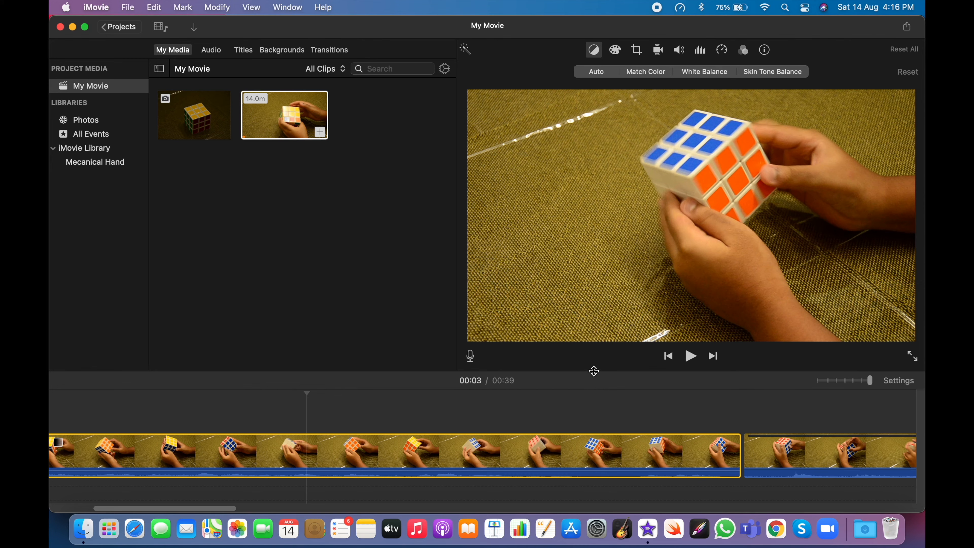
Enlarge the timeline area, place the second part above the first as an overlay, and shorten it to the first part's length.
{"action": "left_click_drag", "start_coordinate": [594, 370], "coordinate": [624, 222]}
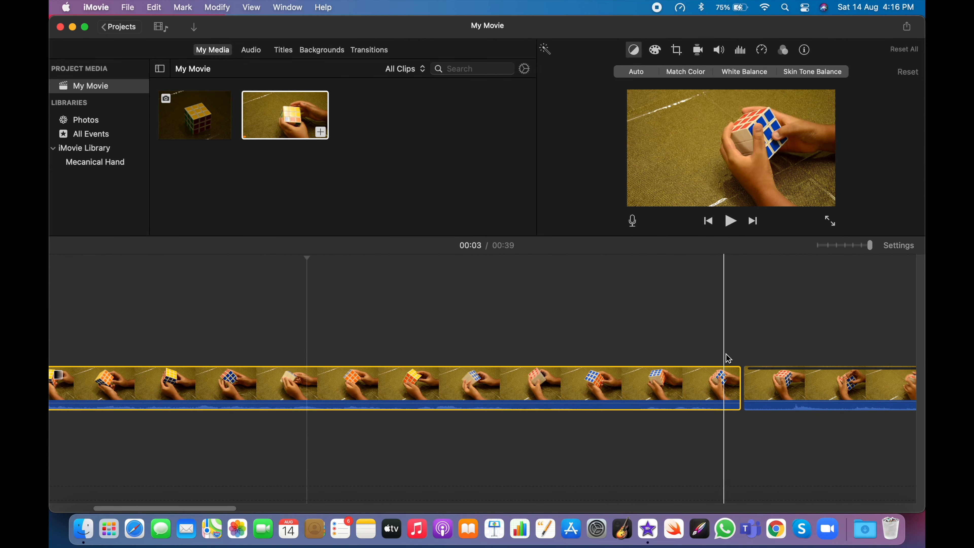
{"action": "scroll", "coordinate": [748, 384], "scroll_direction": "left", "scroll_amount": 5}
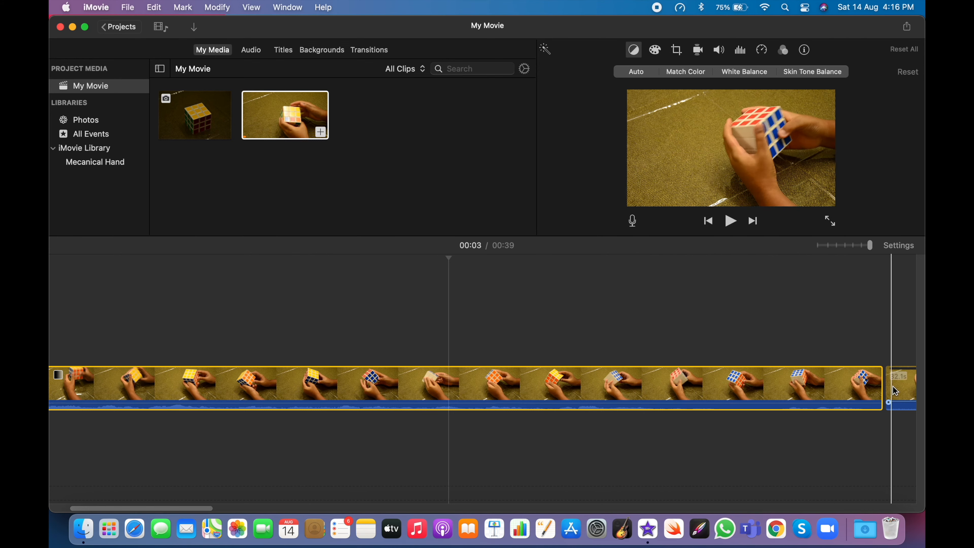
{"action": "double_click", "coordinate": [900, 384]}
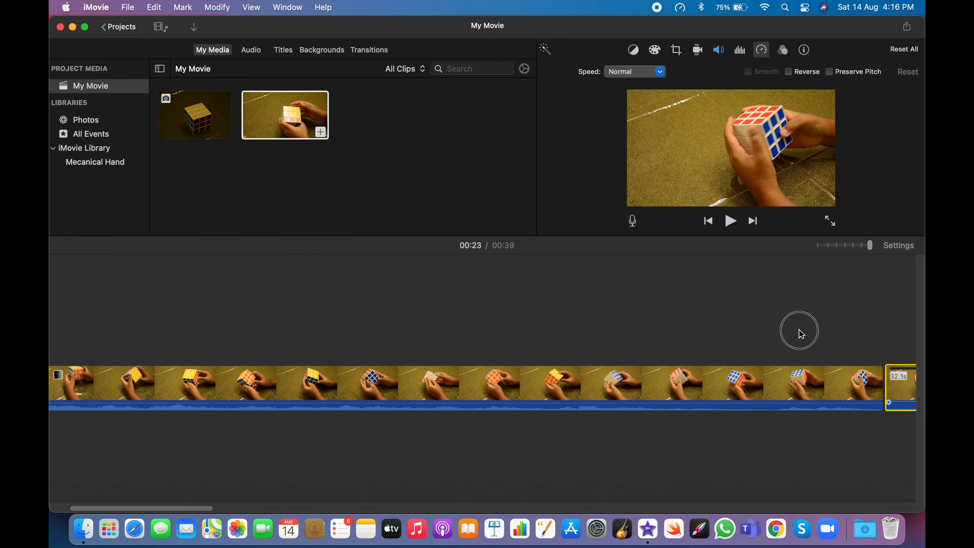
{"action": "left_click_drag", "start_coordinate": [896, 374], "coordinate": [108, 345]}
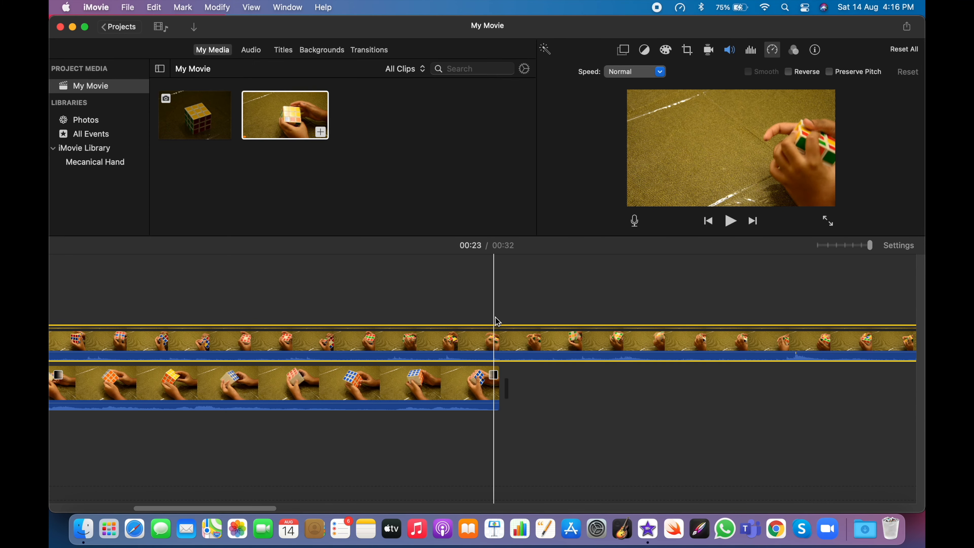
{"action": "left_click", "coordinate": [505, 320]}
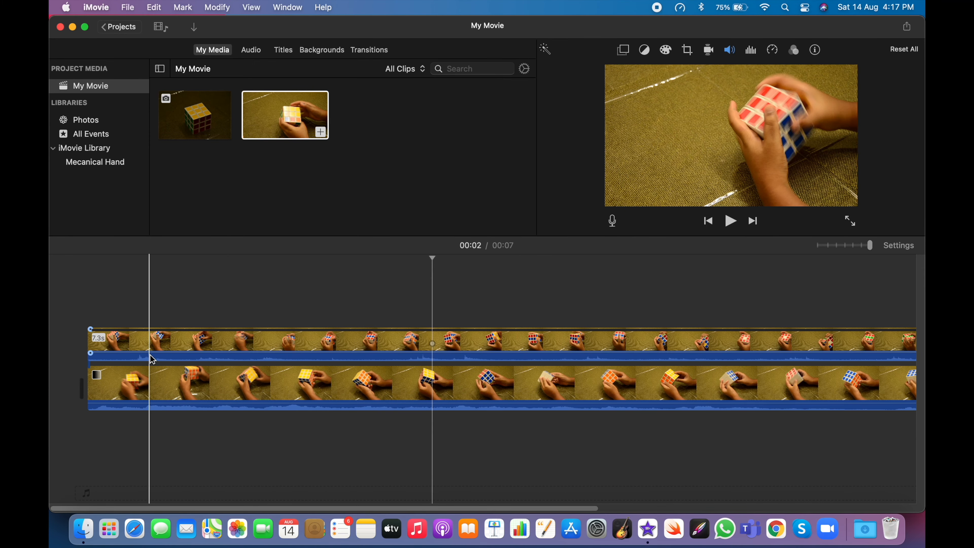
Try moving the two stacked clips between the upper and main tracks, and play them from the start.
{"action": "left_click_drag", "start_coordinate": [148, 335], "coordinate": [112, 419]}
{"action": "left_click", "coordinate": [110, 393]}
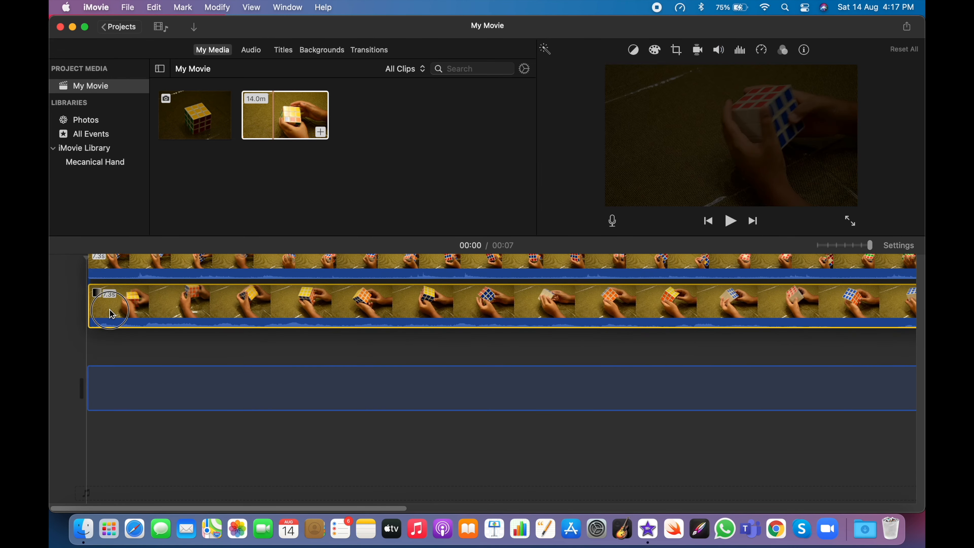
{"action": "left_click", "coordinate": [76, 445]}
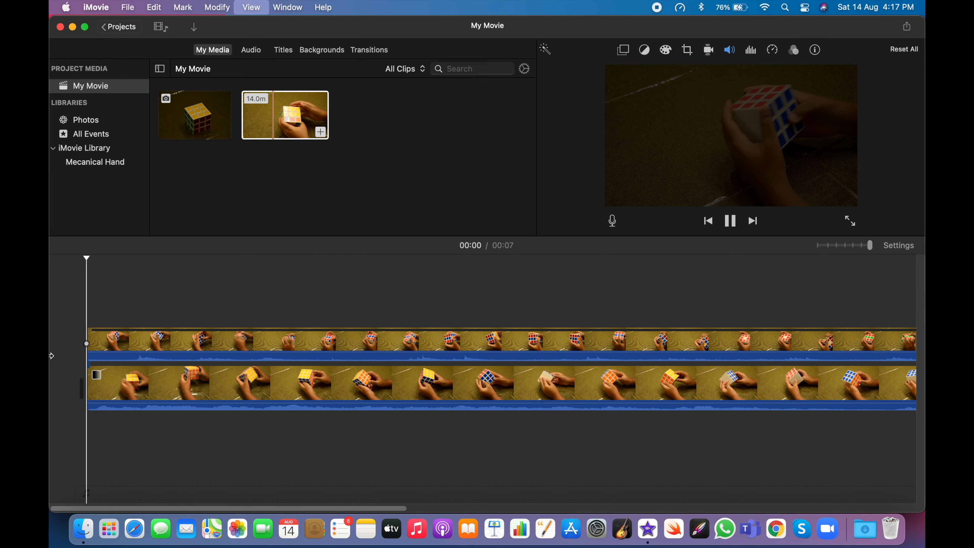
{"action": "key", "text": "space"}
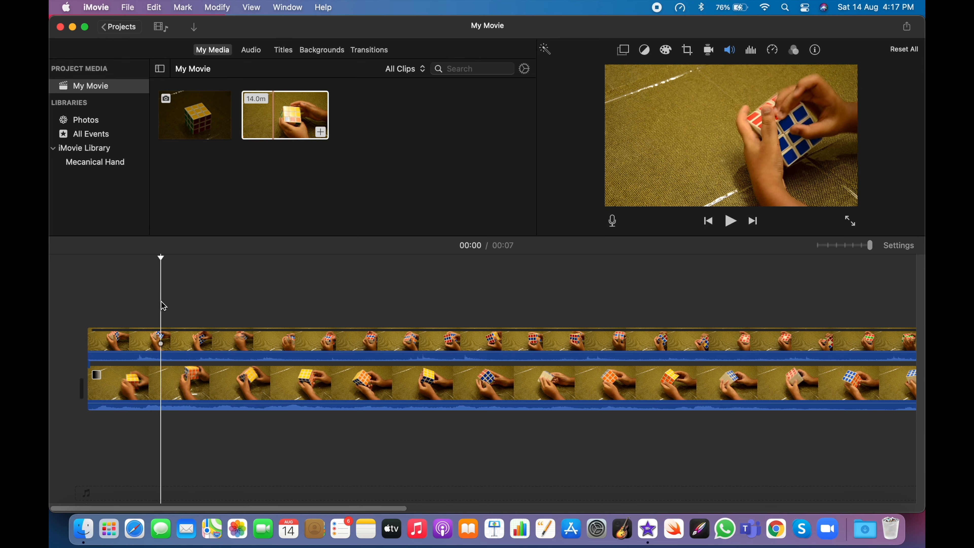
Try the upper clip as a Cutaway overlay with a 2-second fade, play it from the start, and return the fade to 0.
{"action": "left_click", "coordinate": [622, 54]}
{"action": "left_click", "coordinate": [583, 72]}
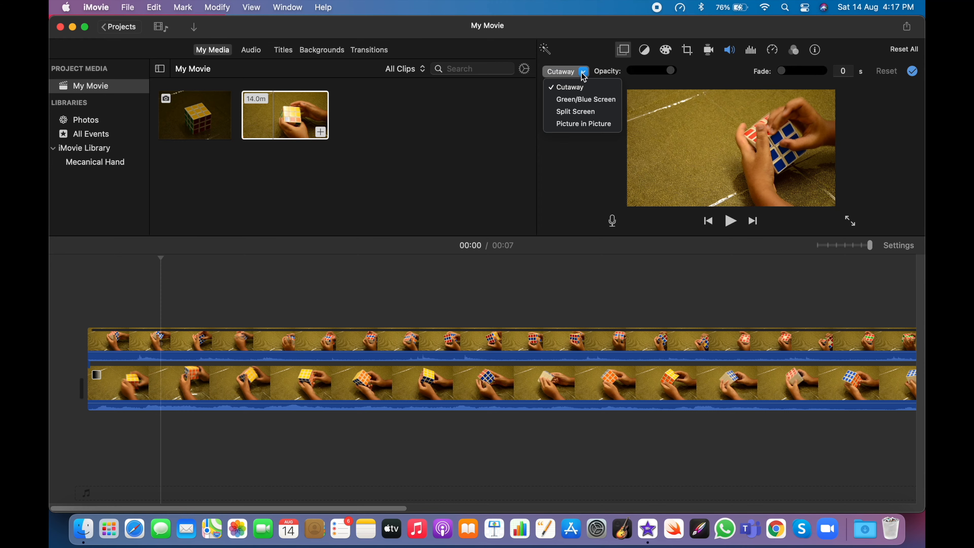
{"action": "left_click", "coordinate": [579, 90]}
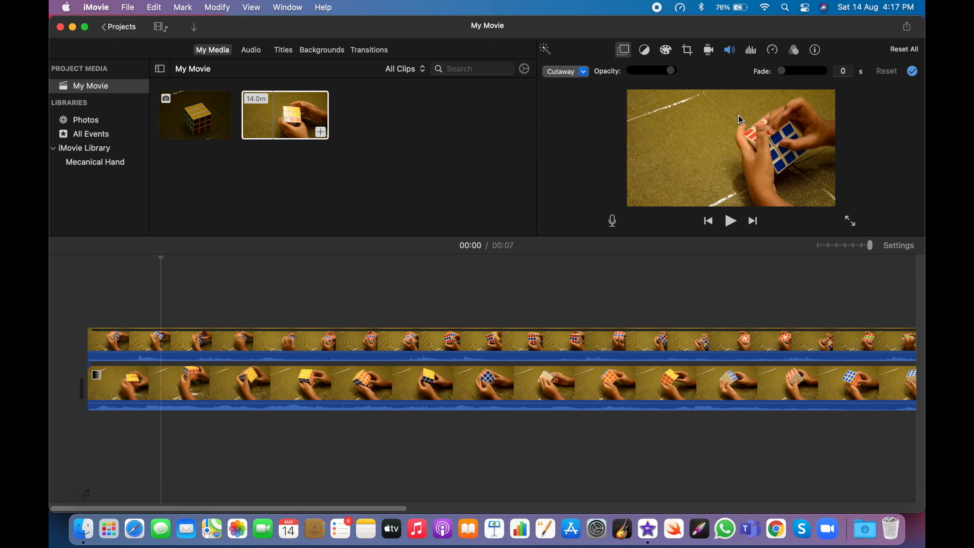
{"action": "left_click_drag", "start_coordinate": [674, 76], "coordinate": [713, 96]}
{"action": "left_click_drag", "start_coordinate": [788, 71], "coordinate": [854, 83]}
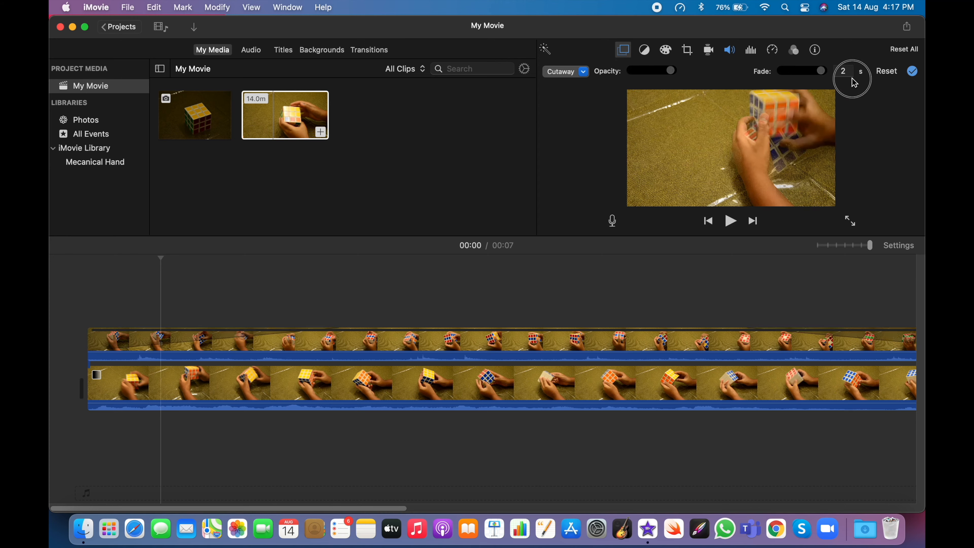
{"action": "left_click", "coordinate": [90, 269]}
{"action": "key", "text": "space"}
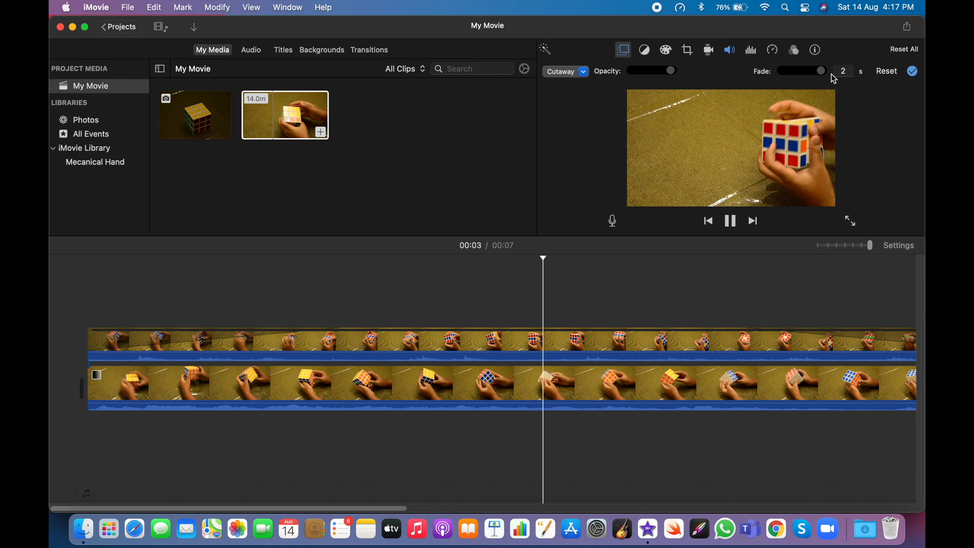
{"action": "left_click_drag", "start_coordinate": [822, 72], "coordinate": [702, 72]}
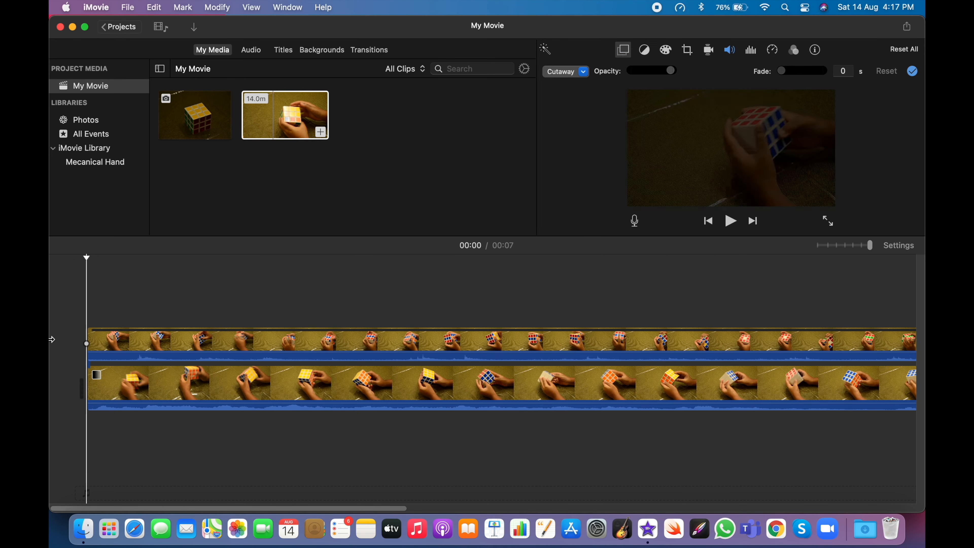
Change the upper clip's overlay to Split Screen and play the stacked clips briefly from near the start.
{"action": "left_click", "coordinate": [574, 73]}
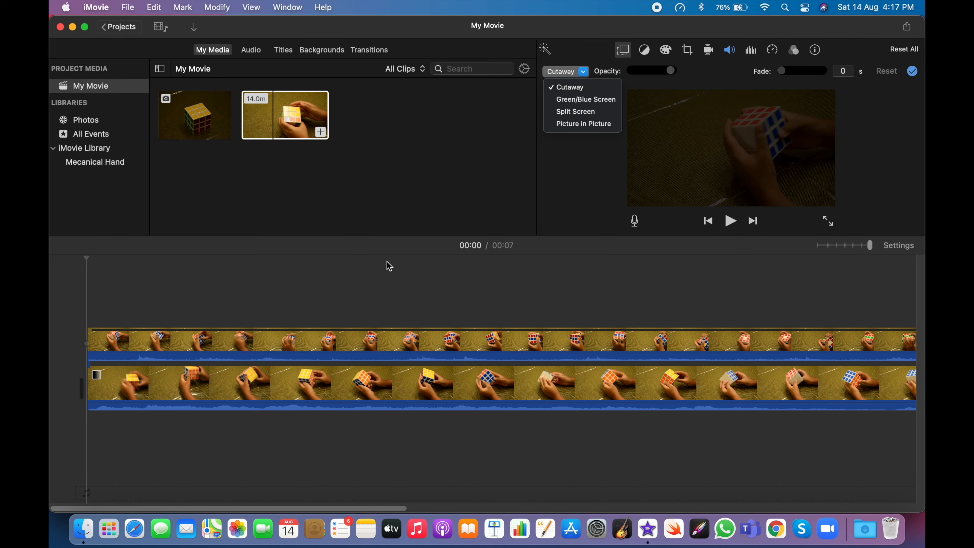
{"action": "left_click", "coordinate": [389, 266]}
{"action": "left_click", "coordinate": [581, 72]}
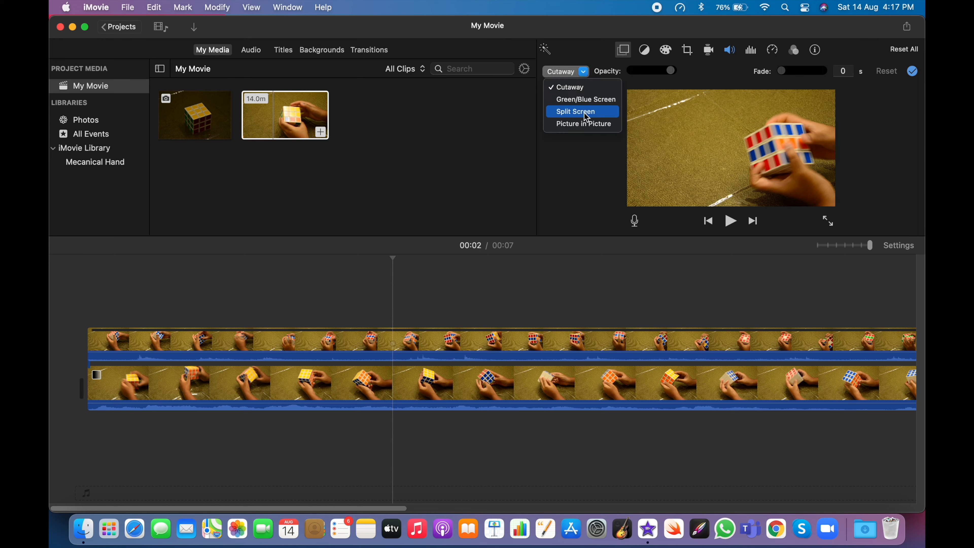
{"action": "left_click", "coordinate": [587, 112]}
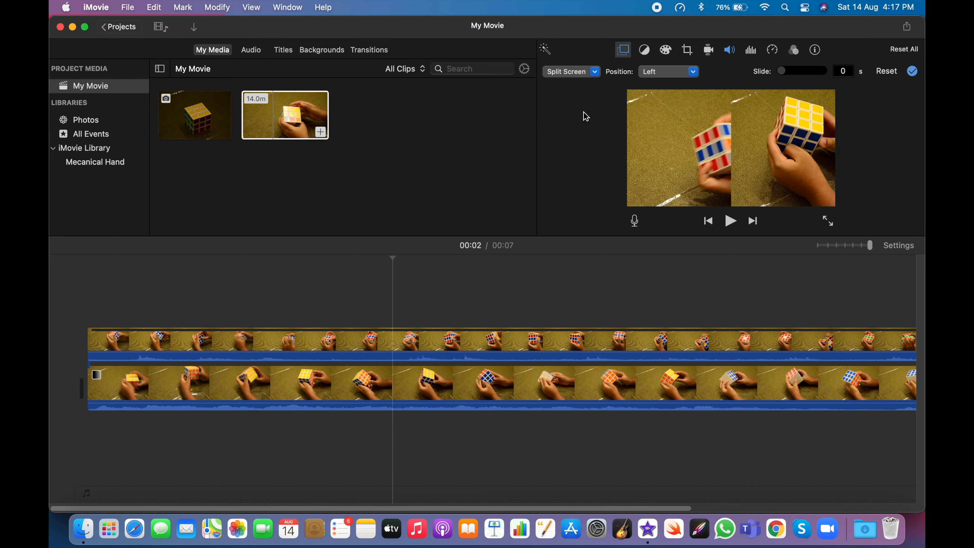
{"action": "left_click", "coordinate": [124, 300]}
{"action": "key", "text": "space"}
{"action": "key", "text": "space"}
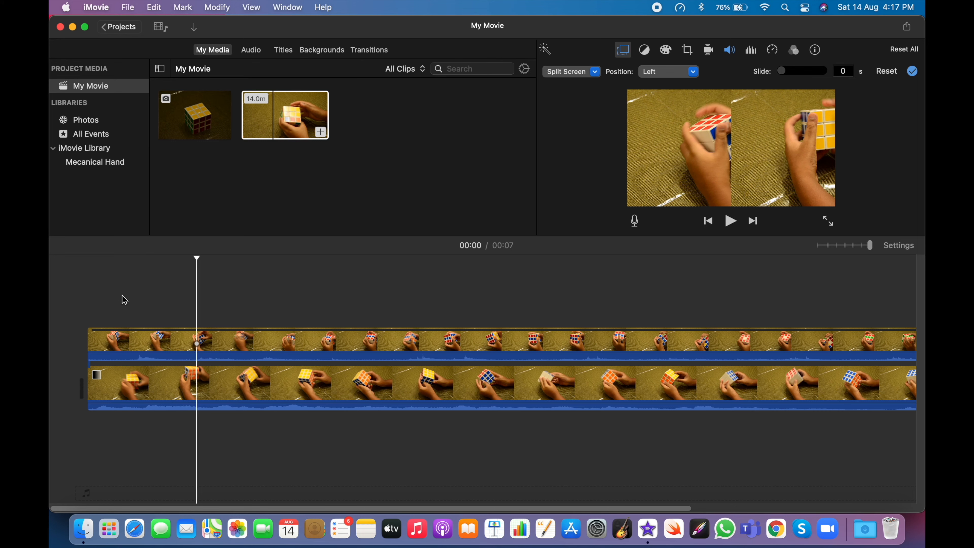
Try the split screen's Right, Top and Bottom positions for the upper clip, and return it to Left.
{"action": "mouse_move", "coordinate": [784, 74]}
{"action": "left_mouse_down"}
{"action": "mouse_move", "coordinate": [861, 72]}
{"action": "mouse_move", "coordinate": [765, 76]}
{"action": "mouse_move", "coordinate": [831, 74]}
{"action": "mouse_move", "coordinate": [776, 73]}
{"action": "mouse_move", "coordinate": [807, 73]}
{"action": "mouse_move", "coordinate": [786, 81]}
{"action": "left_mouse_up"}
{"action": "left_click", "coordinate": [668, 73]}
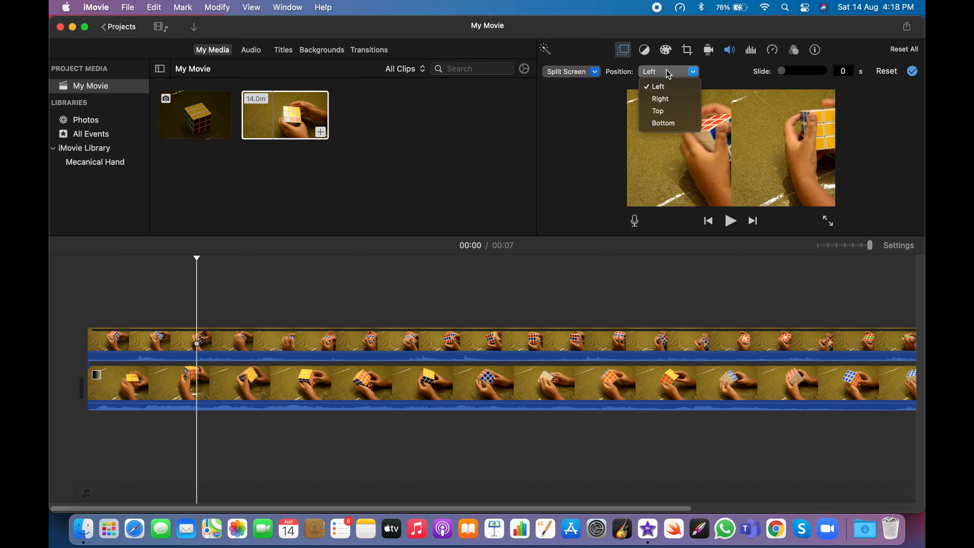
{"action": "left_click", "coordinate": [680, 98]}
{"action": "left_click", "coordinate": [691, 79]}
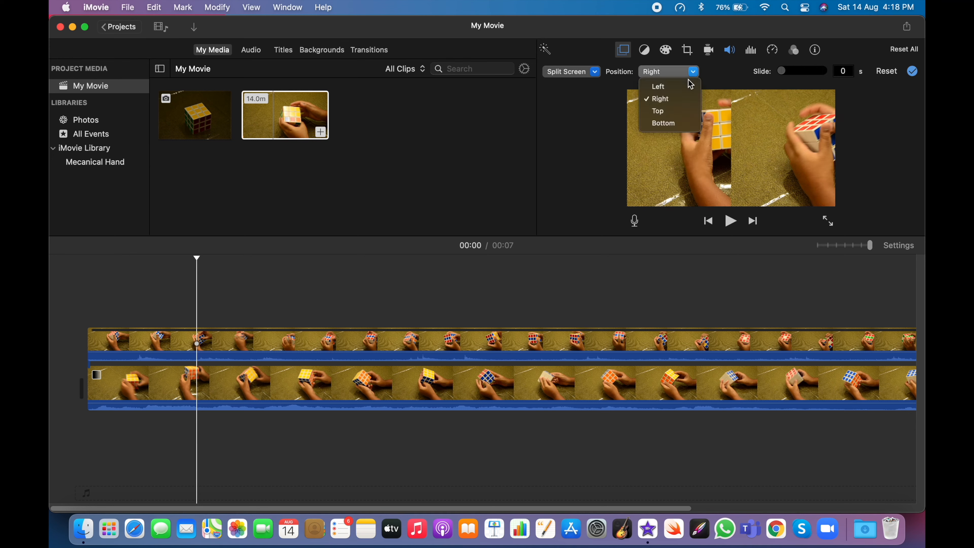
{"action": "left_click", "coordinate": [686, 110]}
{"action": "left_click", "coordinate": [679, 75]}
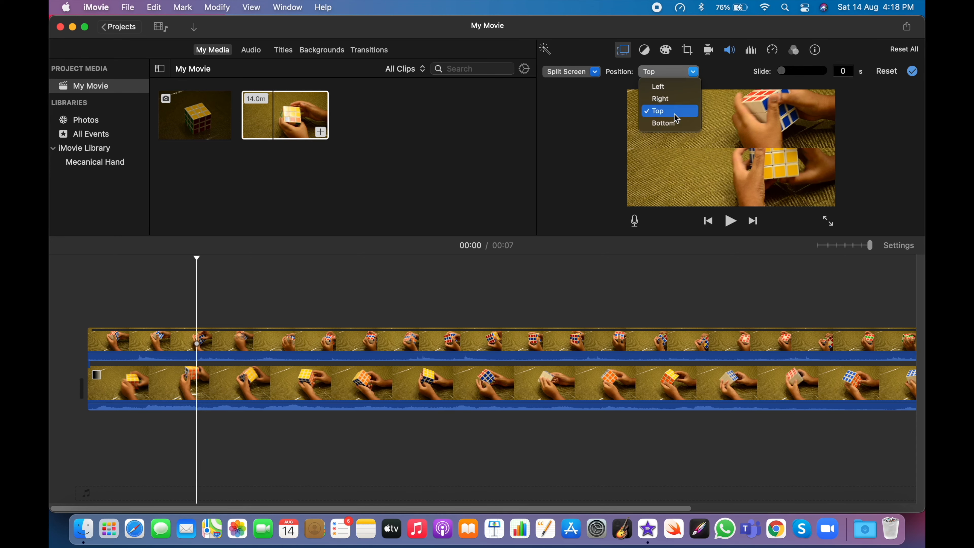
{"action": "left_click", "coordinate": [675, 123]}
{"action": "left_click", "coordinate": [678, 72]}
{"action": "left_click", "coordinate": [668, 86]}
Try the Green/Blue Screen overlay on the upper clip, preview it, raise its softness to maximum, and switch back to Cutaway.
{"action": "left_click", "coordinate": [593, 71]}
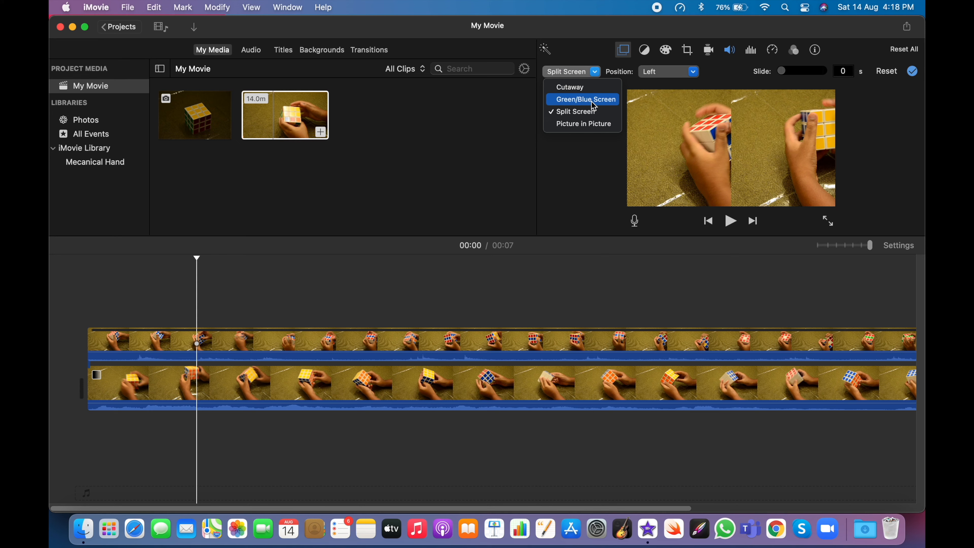
{"action": "left_click", "coordinate": [593, 100]}
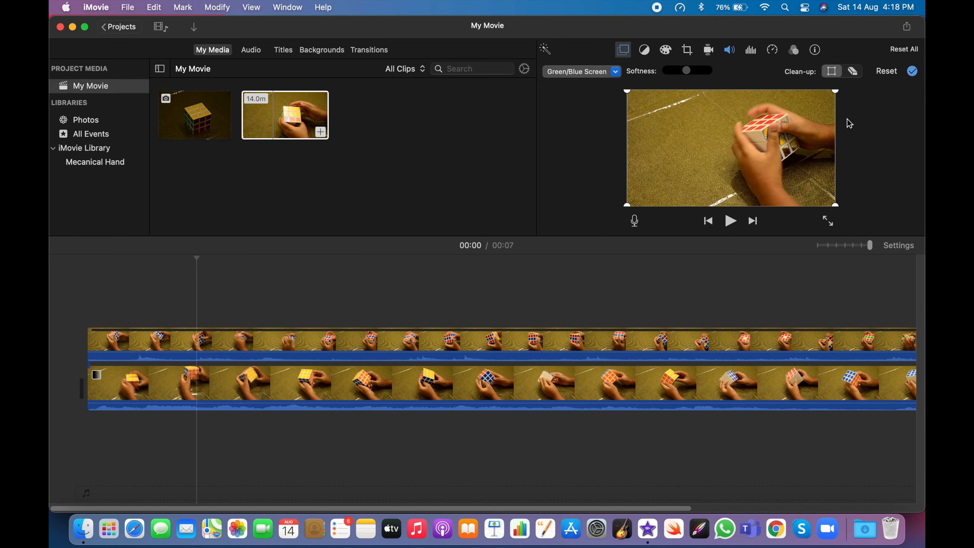
{"action": "key", "text": "space"}
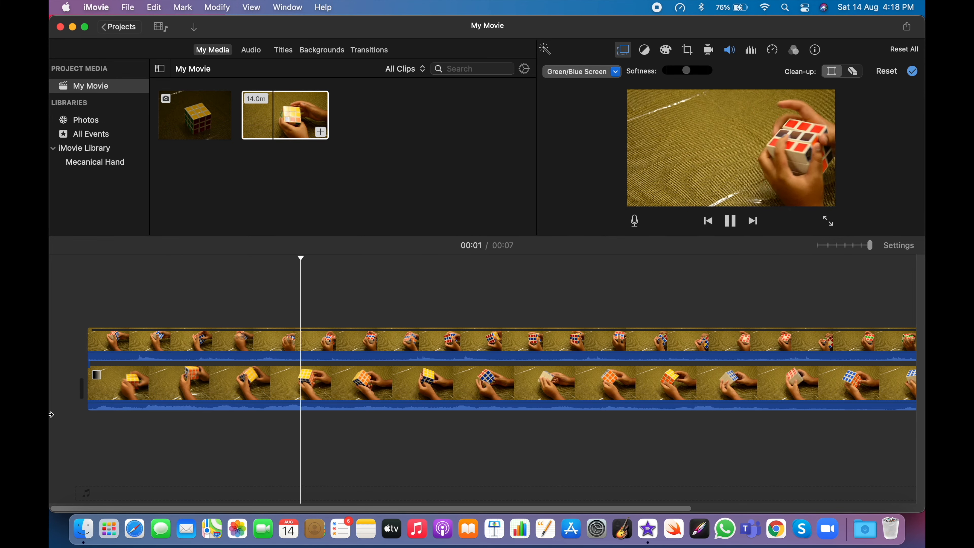
{"action": "key", "text": "space"}
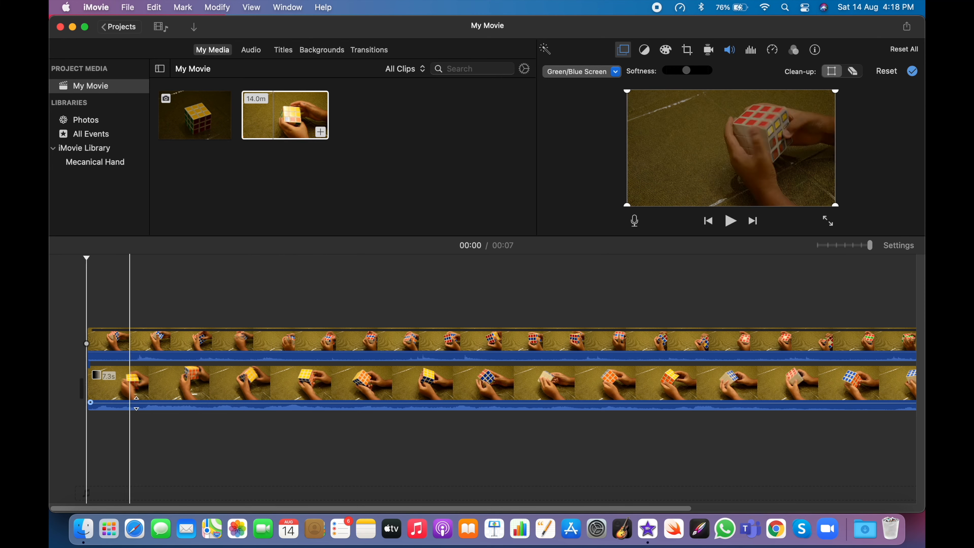
{"action": "left_click_drag", "start_coordinate": [687, 70], "coordinate": [708, 72]}
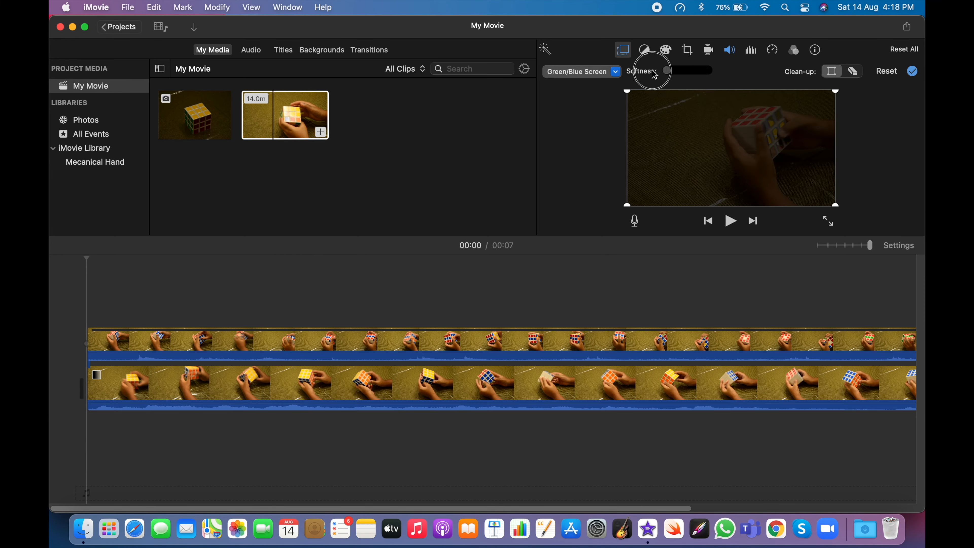
{"action": "left_click", "coordinate": [595, 72]}
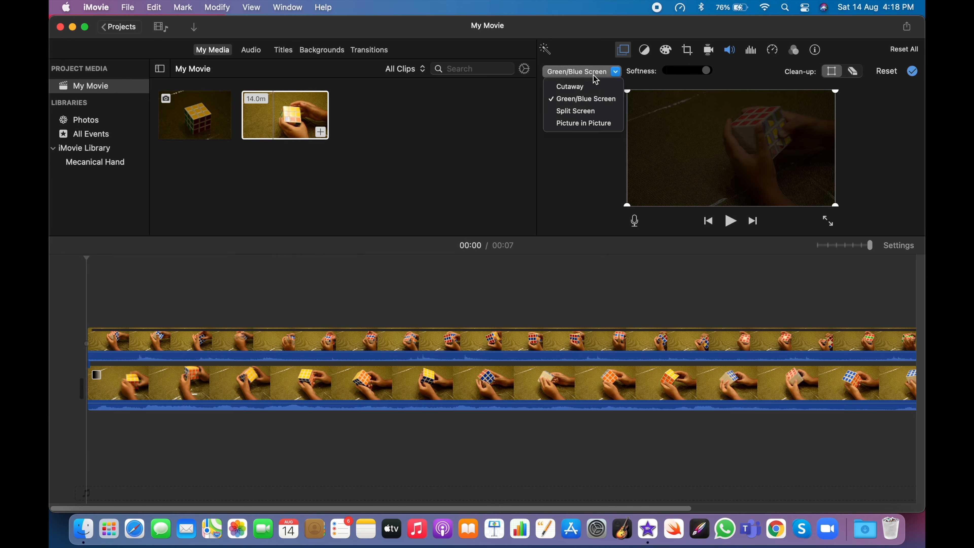
{"action": "left_click", "coordinate": [586, 87]}
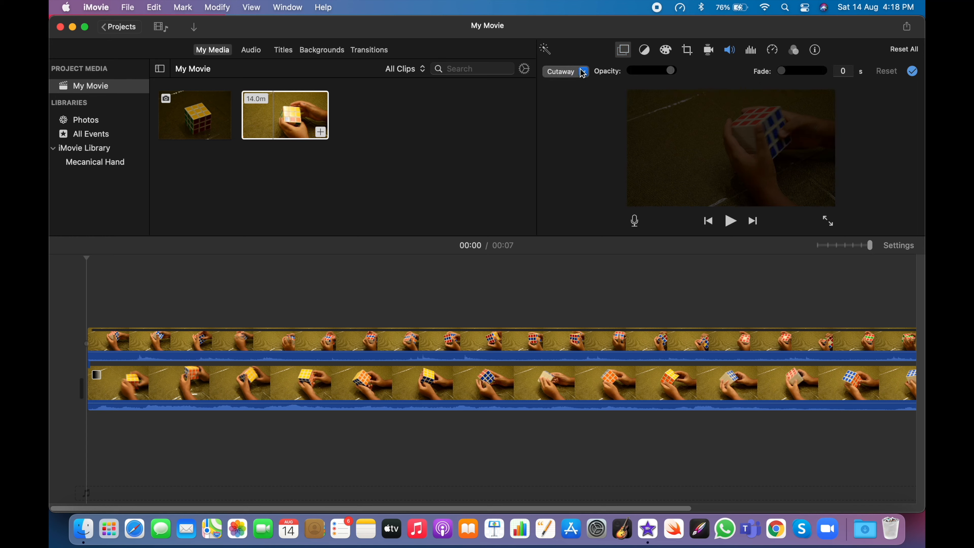
Apply the Green/Blue Screen overlay to the upper clip with default softness and play the result.
{"action": "left_click", "coordinate": [583, 72]}
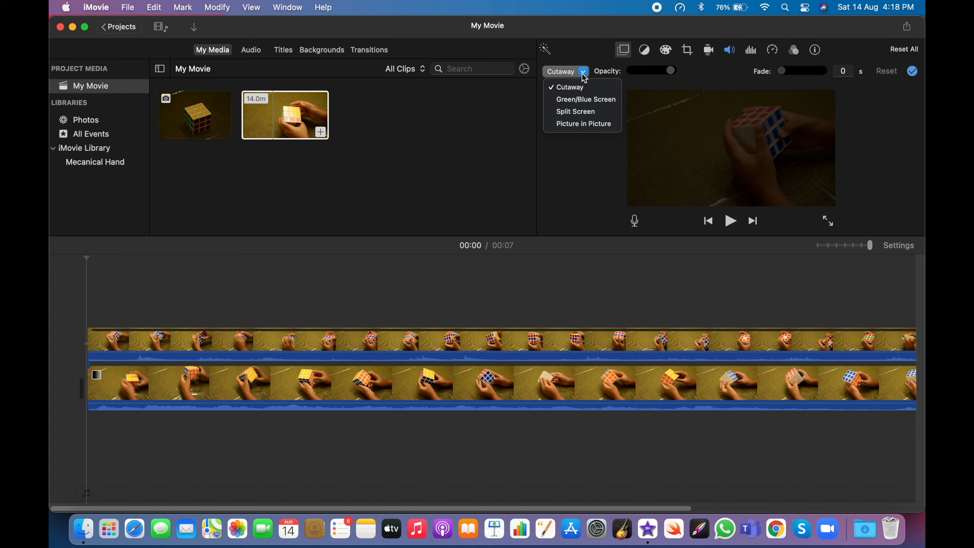
{"action": "left_click", "coordinate": [586, 99]}
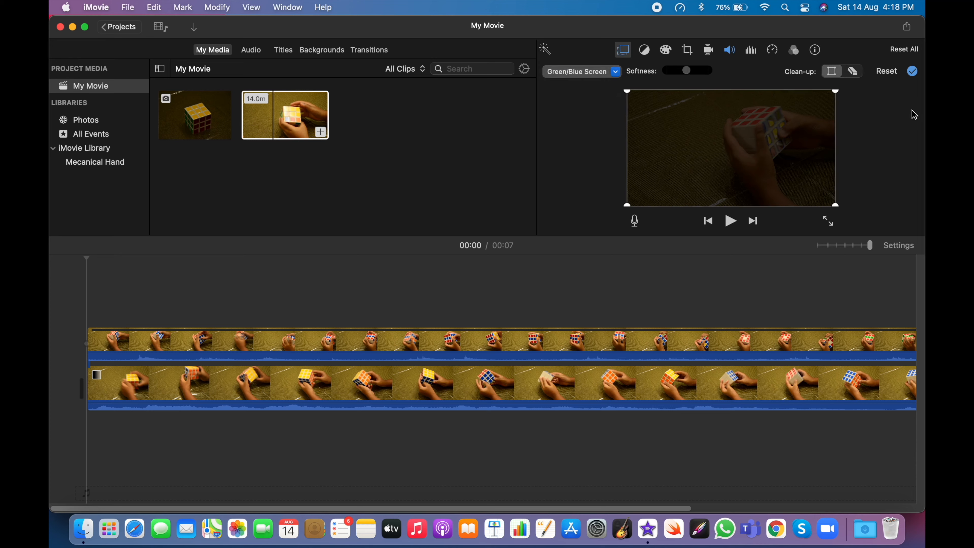
{"action": "left_click", "coordinate": [914, 74]}
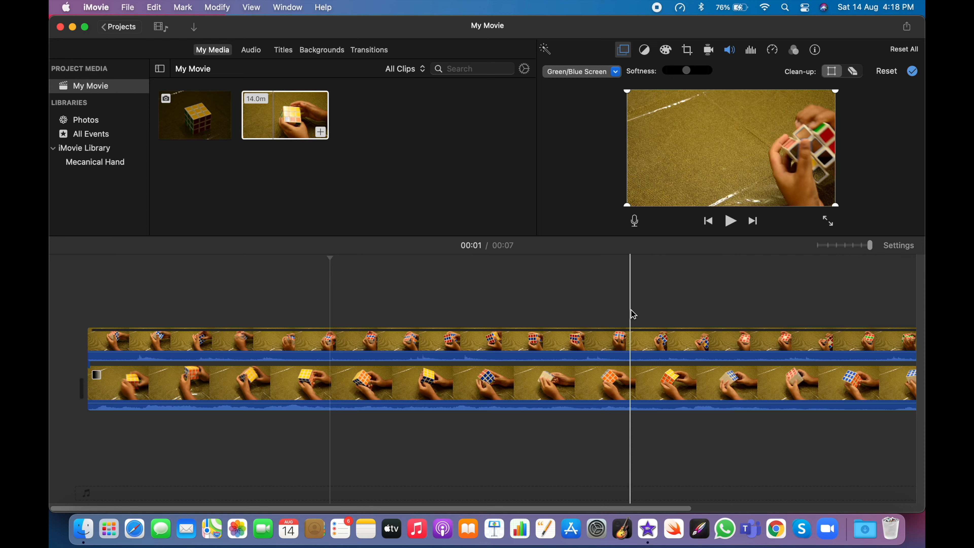
{"action": "key", "text": "space"}
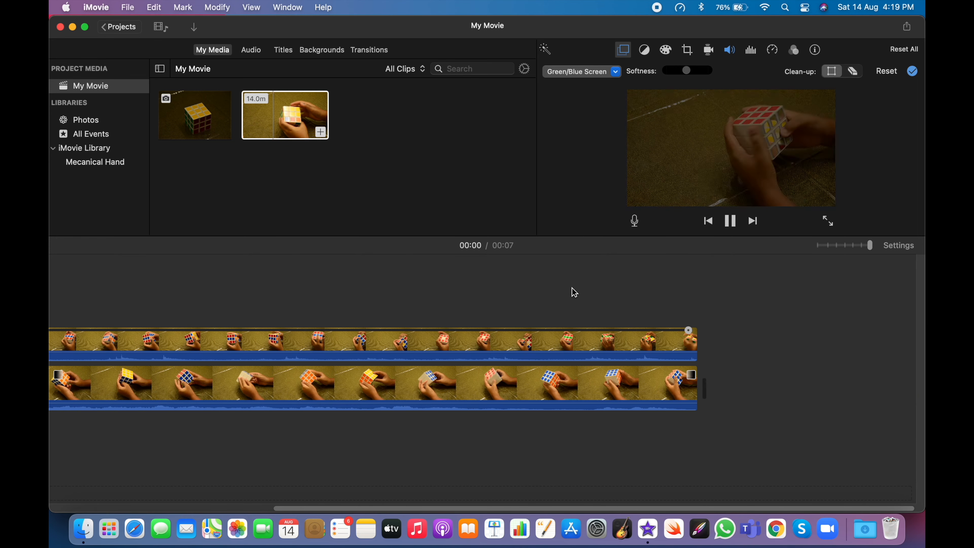
Add markers along the upper clip around the 3-second point of the timeline.
{"action": "left_click", "coordinate": [476, 318]}
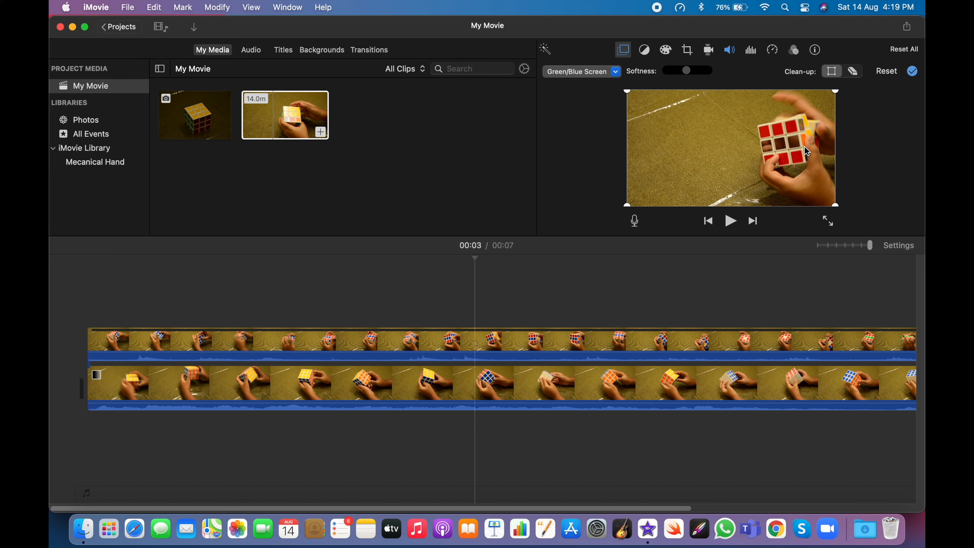
{"action": "key", "text": "m"}
{"action": "left_click", "coordinate": [563, 310]}
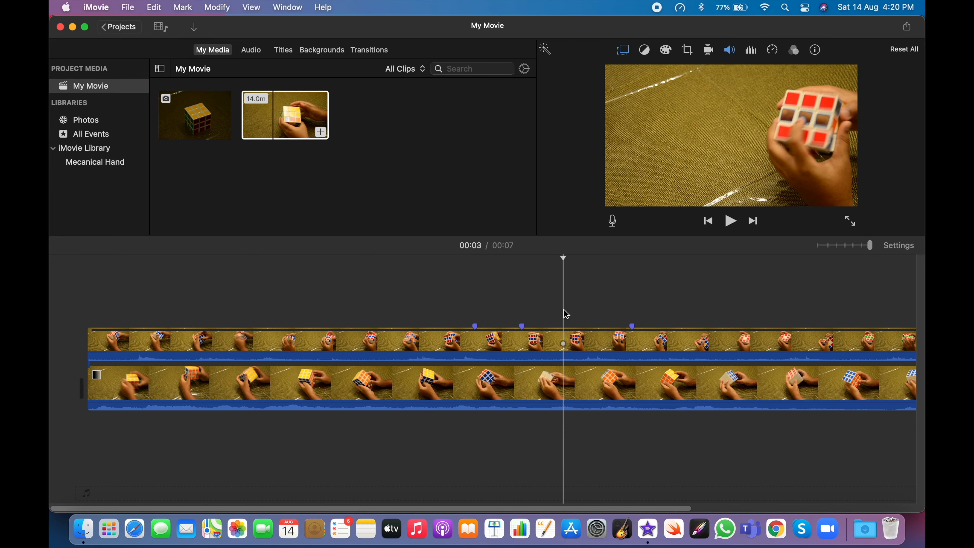
Show color correction for the first clip, try strong saturation and temperature changes, and leave both close to neutral.
{"action": "left_click", "coordinate": [615, 49]}
{"action": "left_click", "coordinate": [656, 50]}
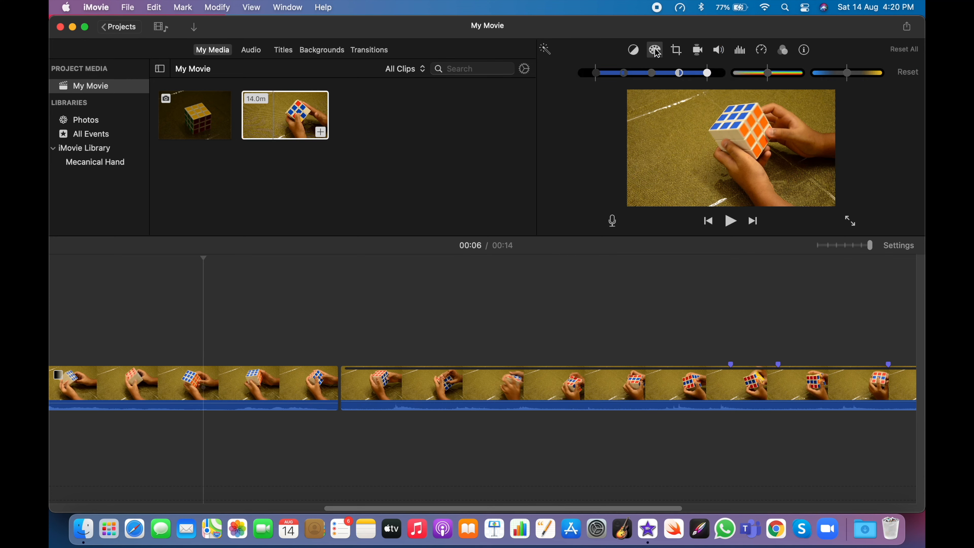
{"action": "scroll", "coordinate": [494, 311], "scroll_direction": "left", "scroll_amount": 10}
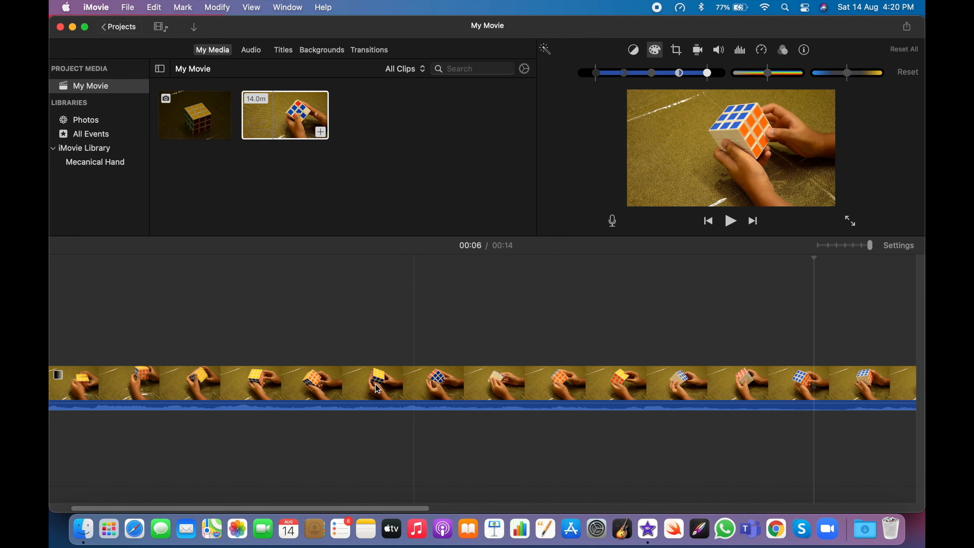
{"action": "scroll", "coordinate": [437, 318], "scroll_direction": "left", "scroll_amount": 3}
{"action": "left_click", "coordinate": [275, 384]}
{"action": "left_click_drag", "start_coordinate": [769, 76], "coordinate": [723, 69]}
{"action": "left_click", "coordinate": [883, 74]}
{"action": "left_click_drag", "start_coordinate": [883, 72], "coordinate": [669, 88]}
{"action": "left_click_drag", "start_coordinate": [886, 72], "coordinate": [800, 73]}
{"action": "left_click", "coordinate": [923, 76]}
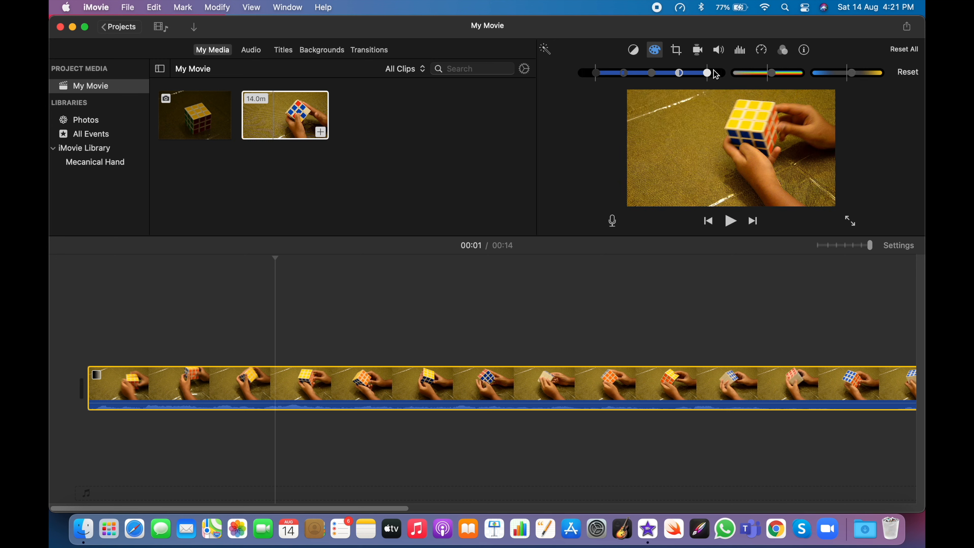
Fine-tune the first clip's highlights, shadows and contrast with color correction.
{"action": "mouse_move", "coordinate": [711, 75]}
{"action": "left_mouse_down"}
{"action": "mouse_move", "coordinate": [757, 73]}
{"action": "mouse_move", "coordinate": [676, 75]}
{"action": "mouse_move", "coordinate": [711, 78]}
{"action": "left_mouse_up"}
{"action": "left_click_drag", "start_coordinate": [600, 76], "coordinate": [665, 76]}
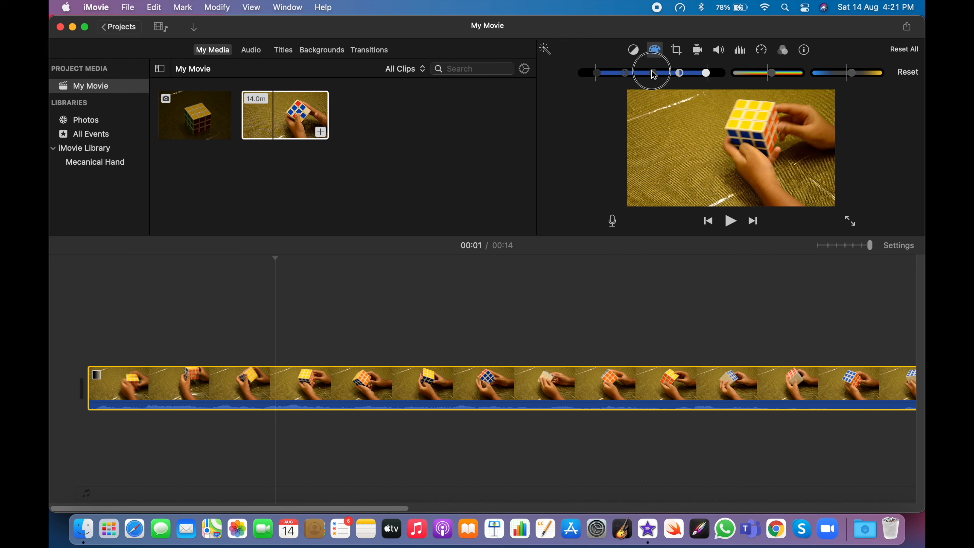
{"action": "left_click_drag", "start_coordinate": [621, 79], "coordinate": [626, 146]}
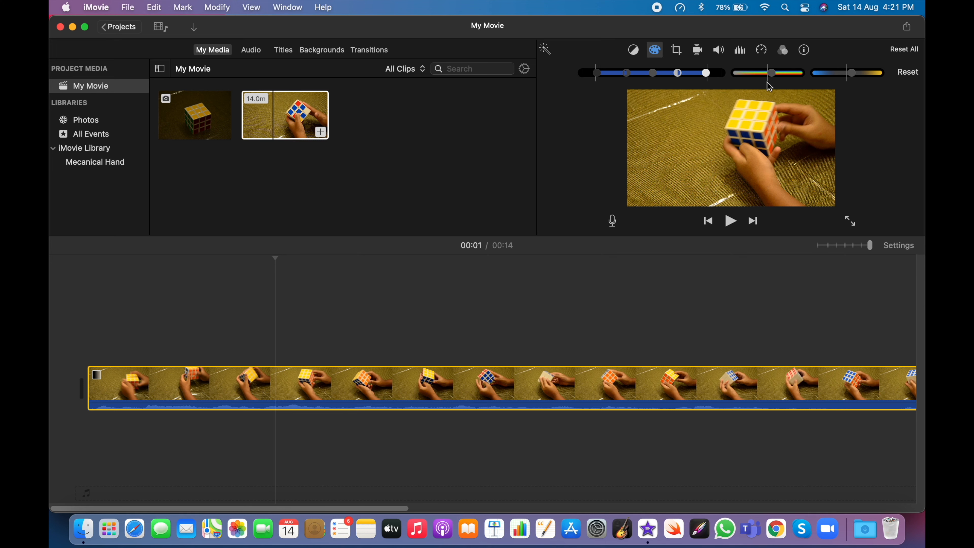
{"action": "left_click", "coordinate": [678, 51]}
{"action": "left_click", "coordinate": [659, 52]}
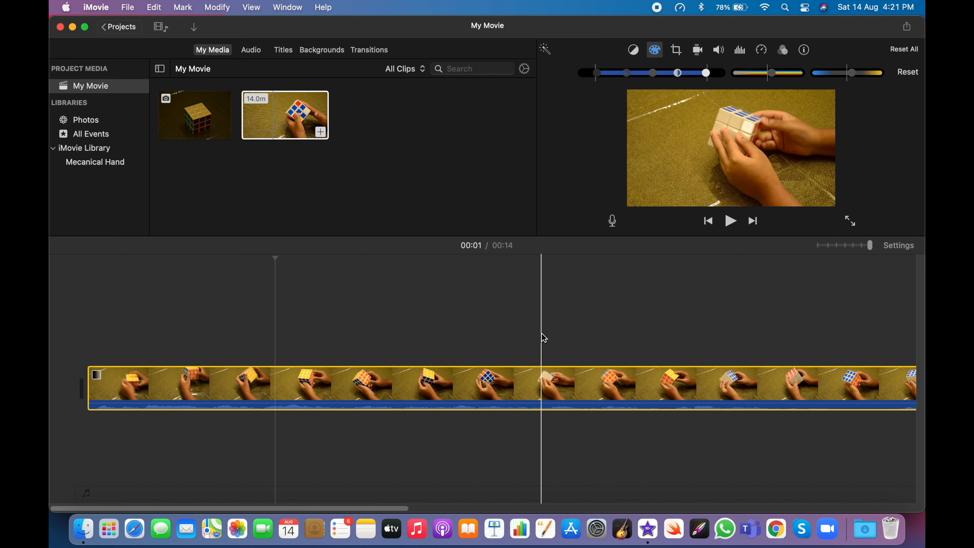
Place the playhead near the start of the first clip and open the file export settings for the movie.
{"action": "left_click", "coordinate": [179, 330]}
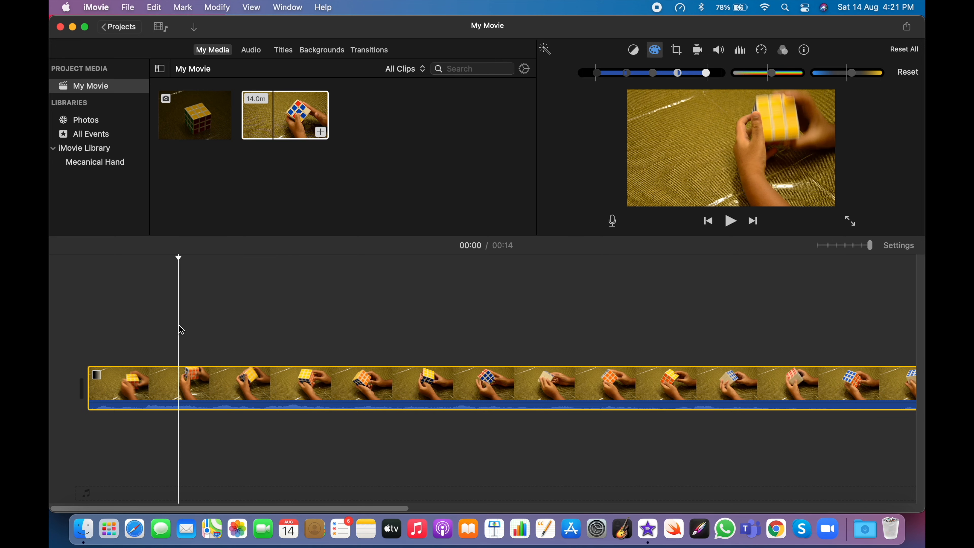
{"action": "left_click", "coordinate": [908, 28]}
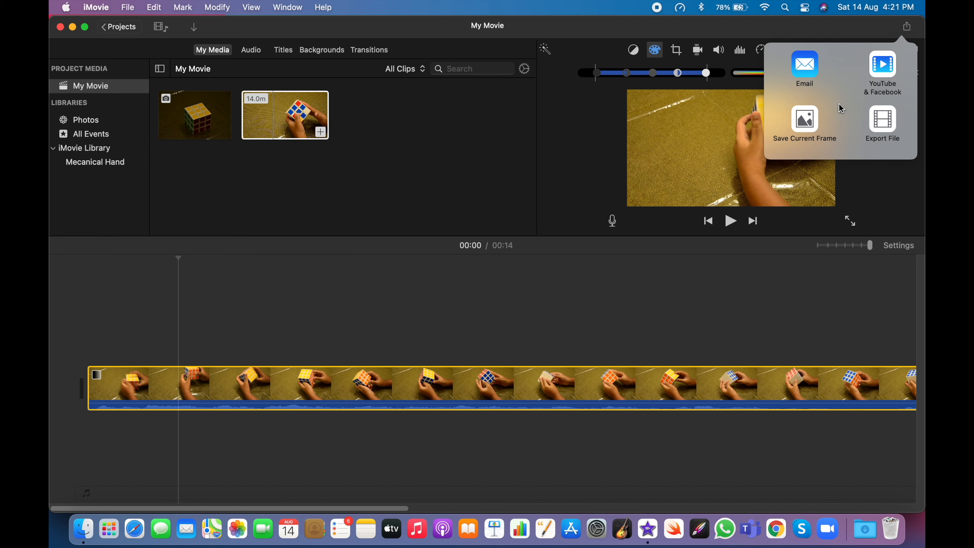
{"action": "left_click", "coordinate": [882, 134]}
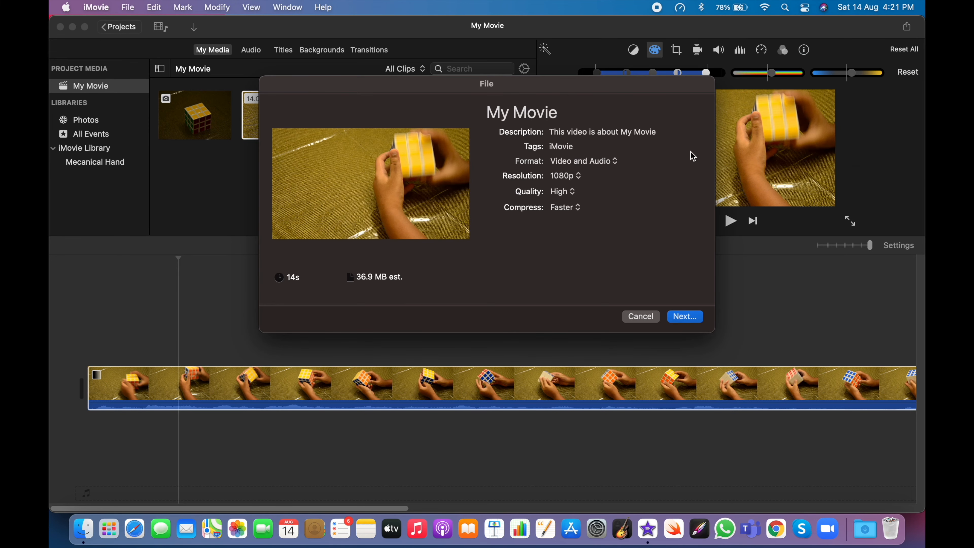
Look over the export title, description, tags and format options, keeping the format on Video and Audio.
{"action": "left_click", "coordinate": [531, 119]}
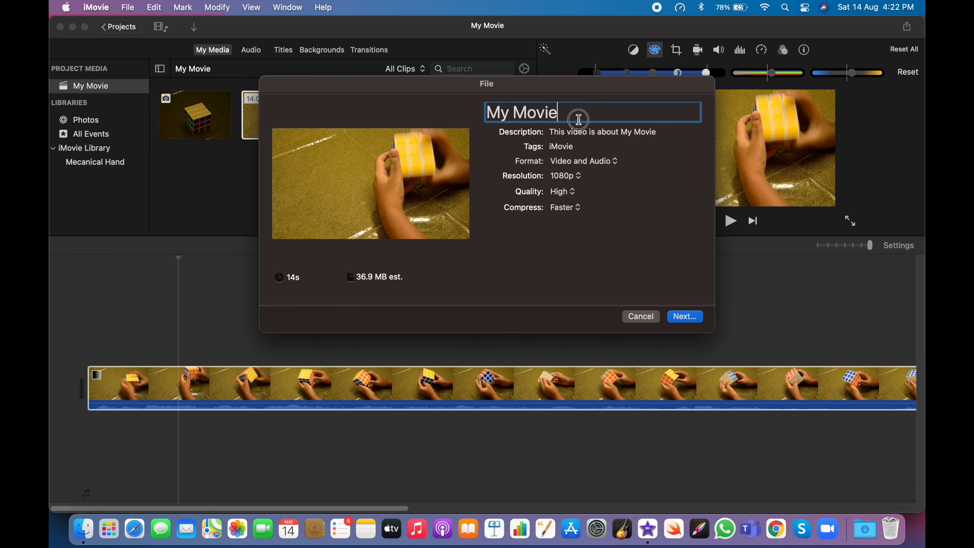
{"action": "left_click_drag", "start_coordinate": [576, 120], "coordinate": [448, 125]}
{"action": "left_click", "coordinate": [559, 132]}
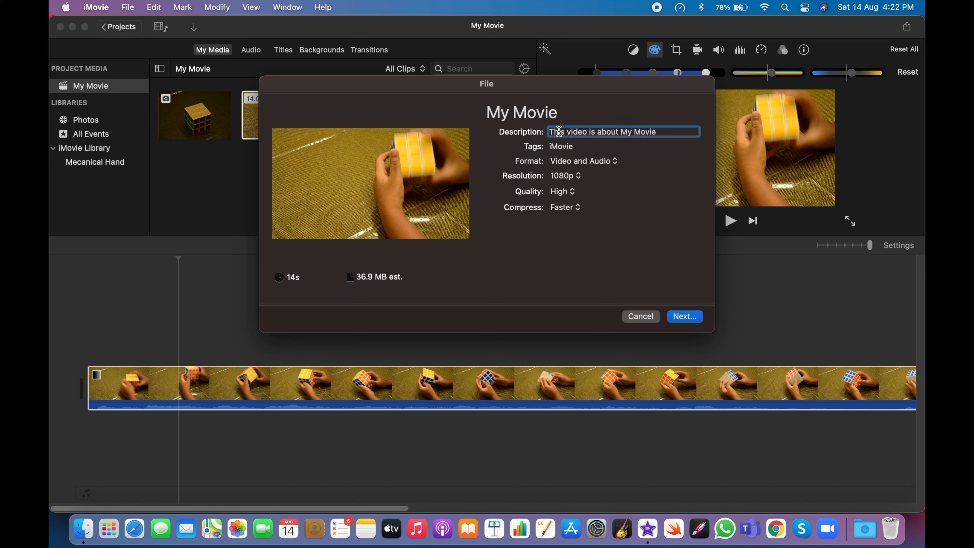
{"action": "left_click", "coordinate": [536, 113]}
{"action": "left_click", "coordinate": [576, 146]}
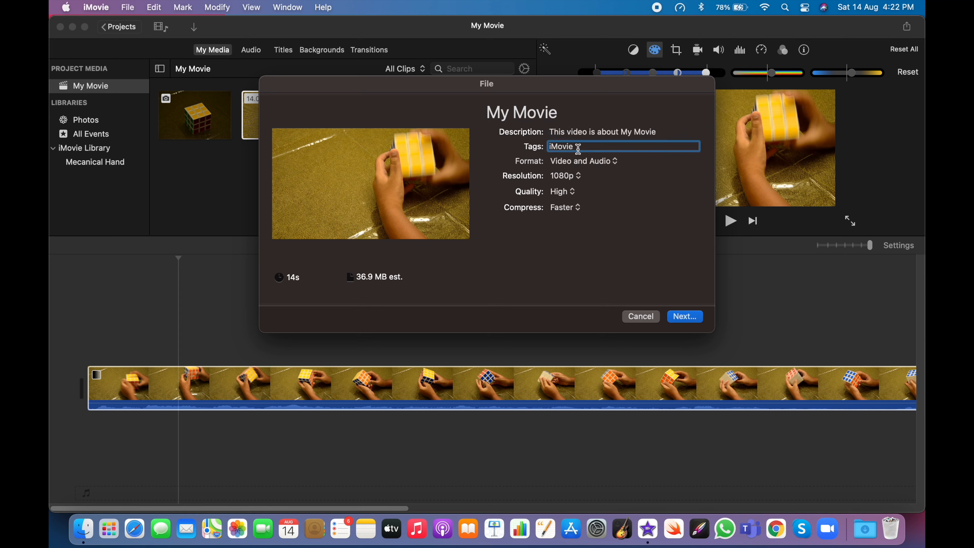
{"action": "left_click", "coordinate": [590, 159]}
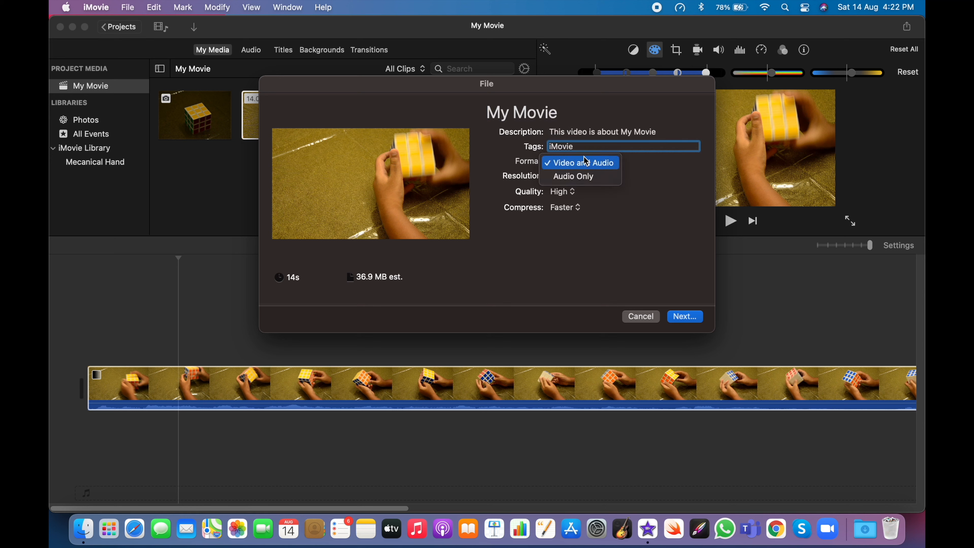
{"action": "left_click", "coordinate": [584, 158]}
{"action": "left_click", "coordinate": [578, 162]}
{"action": "left_click", "coordinate": [548, 162]}
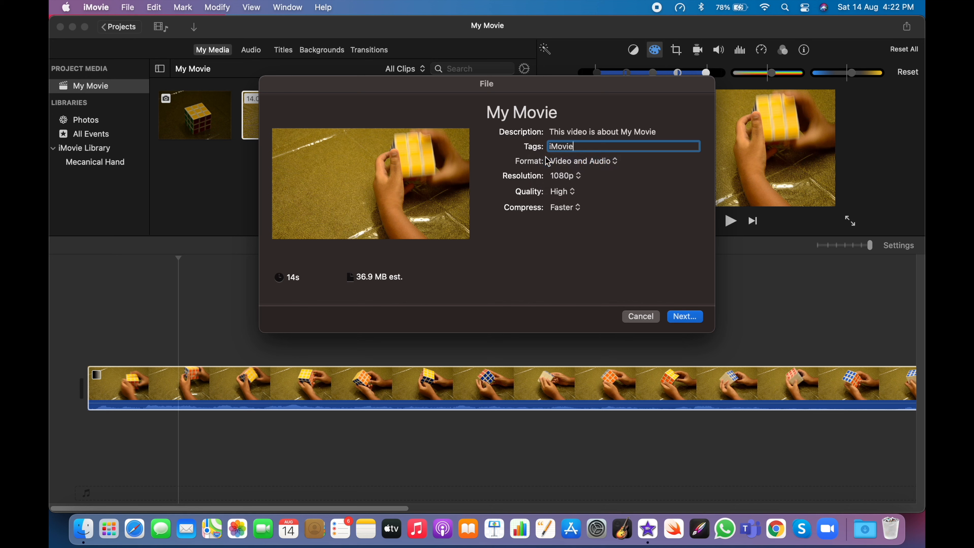
Try the 540p and 720p export resolutions and return the resolution to 1080p.
{"action": "left_click", "coordinate": [574, 177]}
{"action": "left_click", "coordinate": [564, 150]}
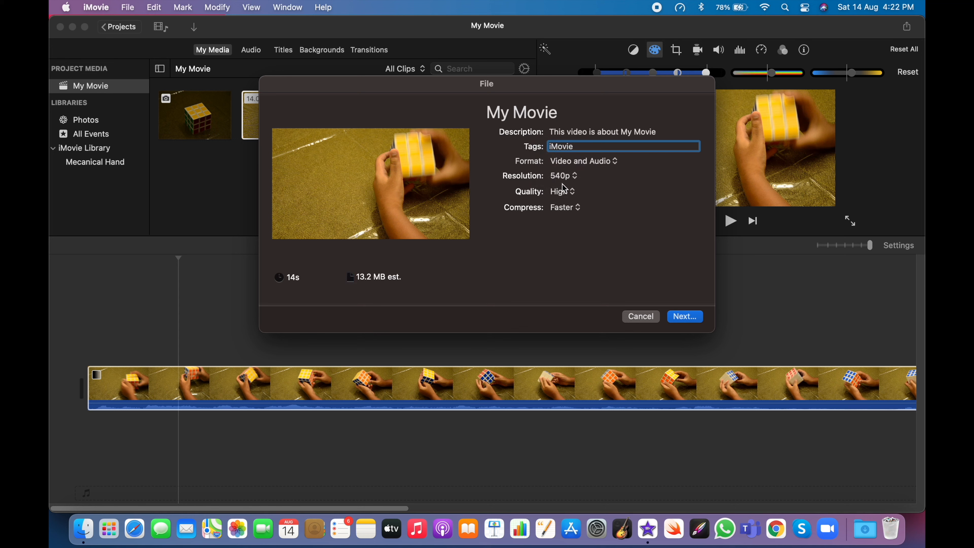
{"action": "left_click", "coordinate": [563, 177]}
{"action": "left_click", "coordinate": [563, 190]}
{"action": "left_click", "coordinate": [563, 177]}
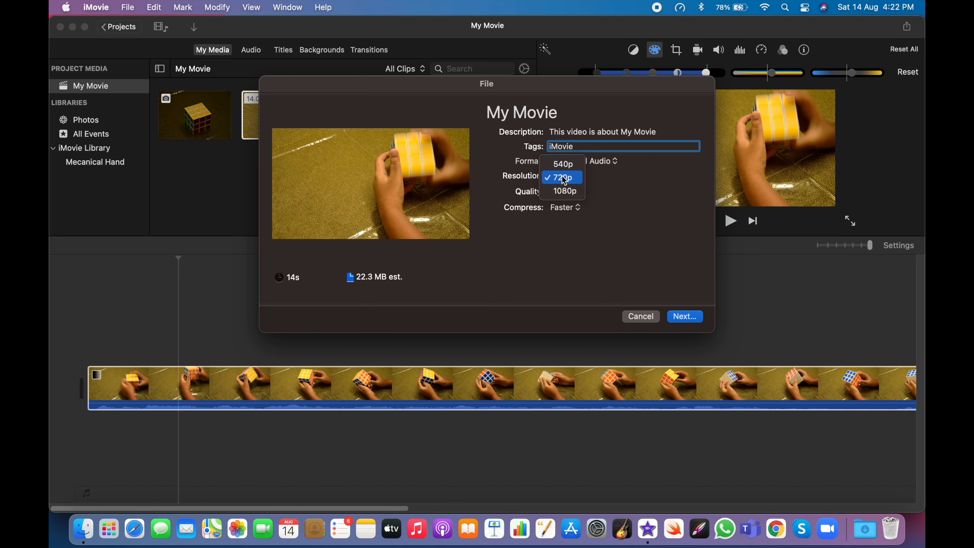
{"action": "left_click", "coordinate": [564, 191]}
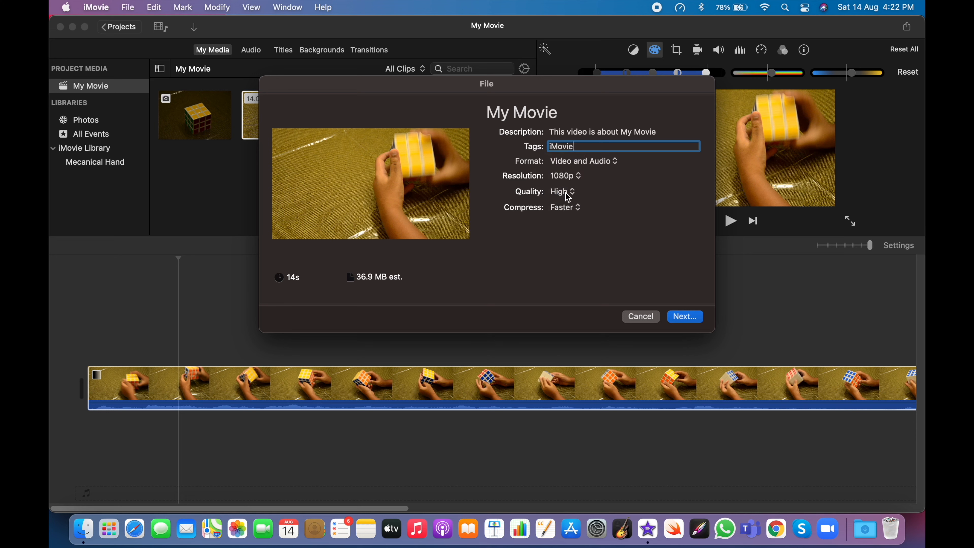
Try the Best (ProRes), Low and Medium export qualities and return the quality to High.
{"action": "left_click", "coordinate": [566, 193]}
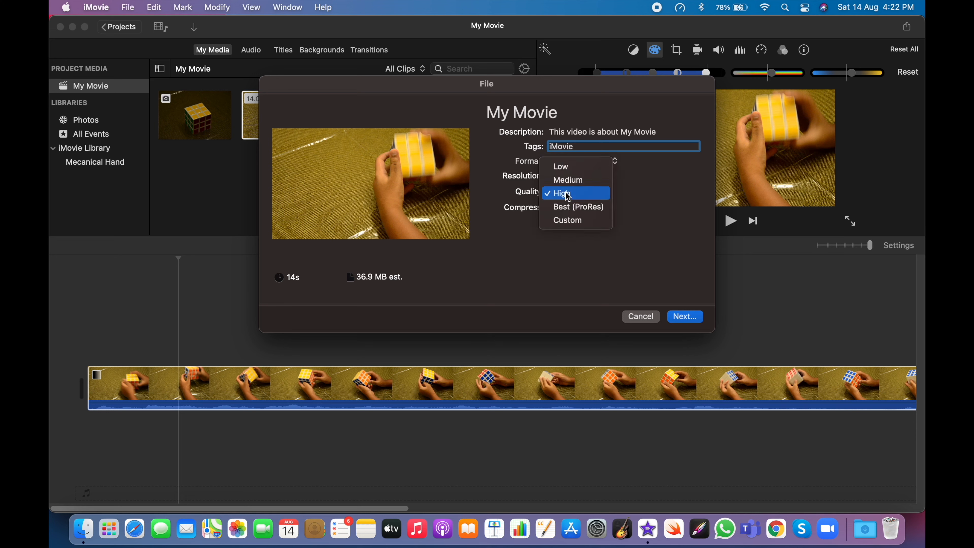
{"action": "left_click", "coordinate": [568, 208]}
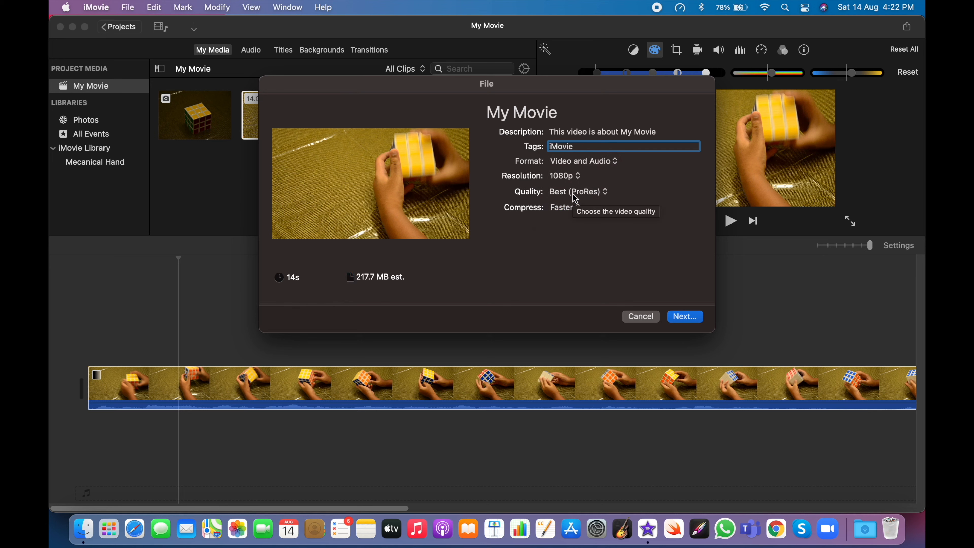
{"action": "left_click", "coordinate": [576, 199]}
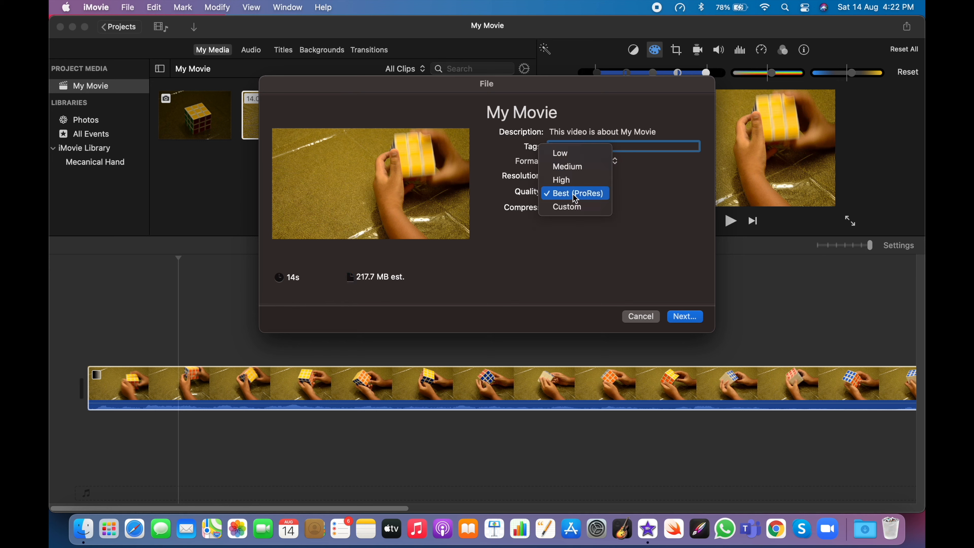
{"action": "left_click", "coordinate": [587, 153]}
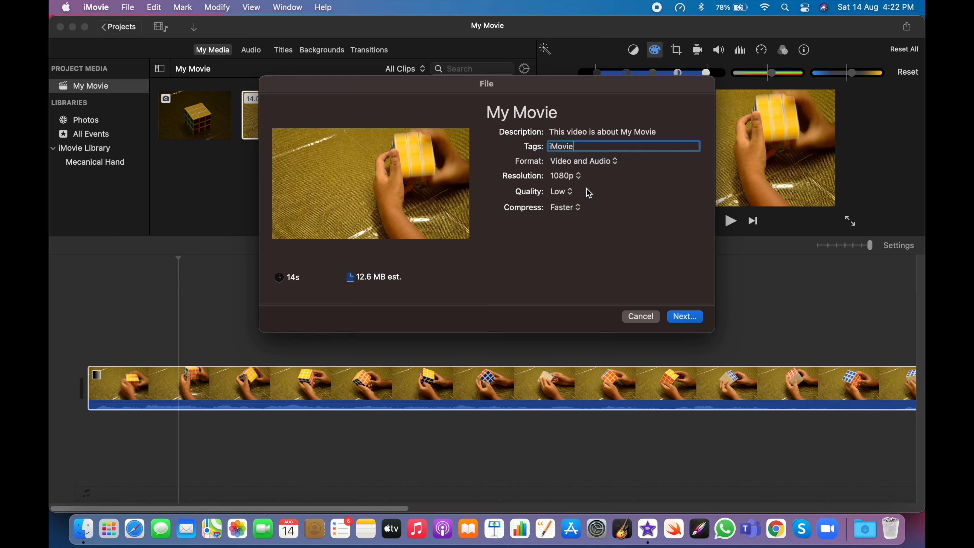
{"action": "left_click", "coordinate": [570, 196]}
{"action": "left_click", "coordinate": [567, 206]}
{"action": "left_click", "coordinate": [566, 192]}
{"action": "left_click", "coordinate": [566, 207]}
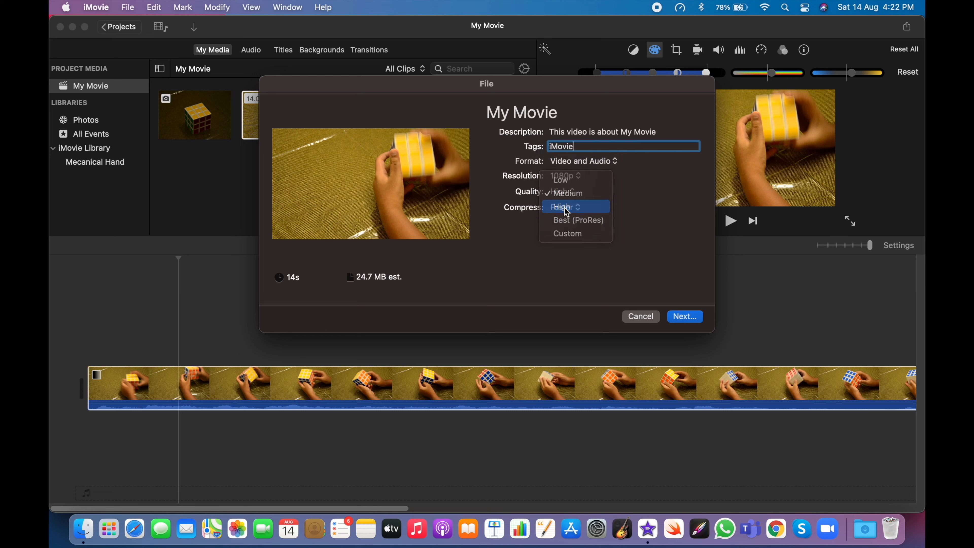
Try the Best (ProRes) and Custom export qualities and switch back to High.
{"action": "left_click", "coordinate": [574, 199]}
{"action": "left_click", "coordinate": [563, 207]}
{"action": "left_click", "coordinate": [566, 194]}
{"action": "left_click", "coordinate": [571, 211]}
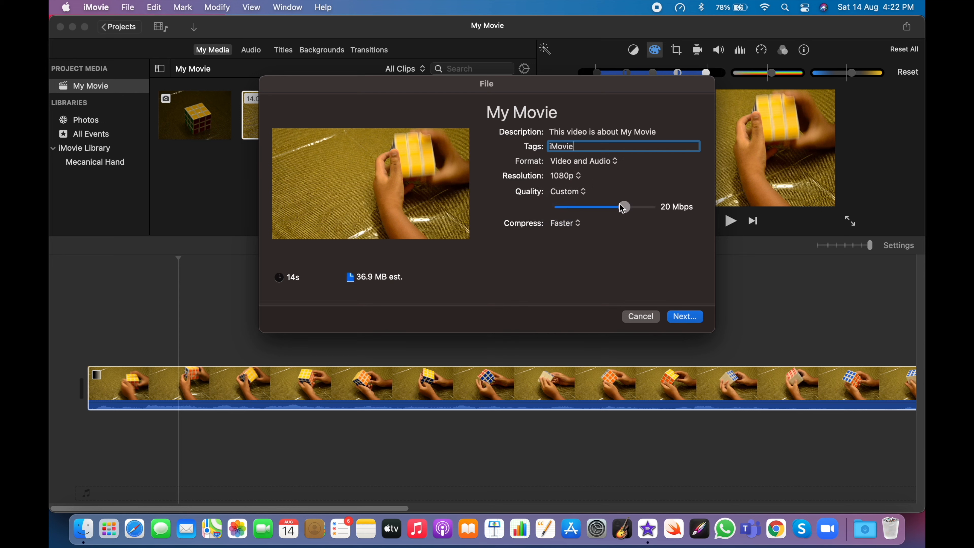
{"action": "left_click", "coordinate": [577, 191]}
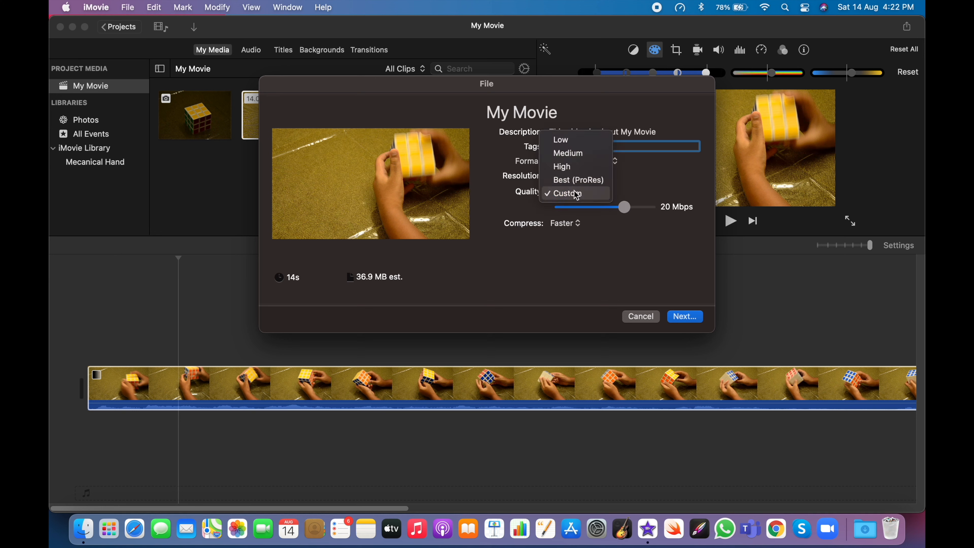
{"action": "left_click", "coordinate": [571, 167]}
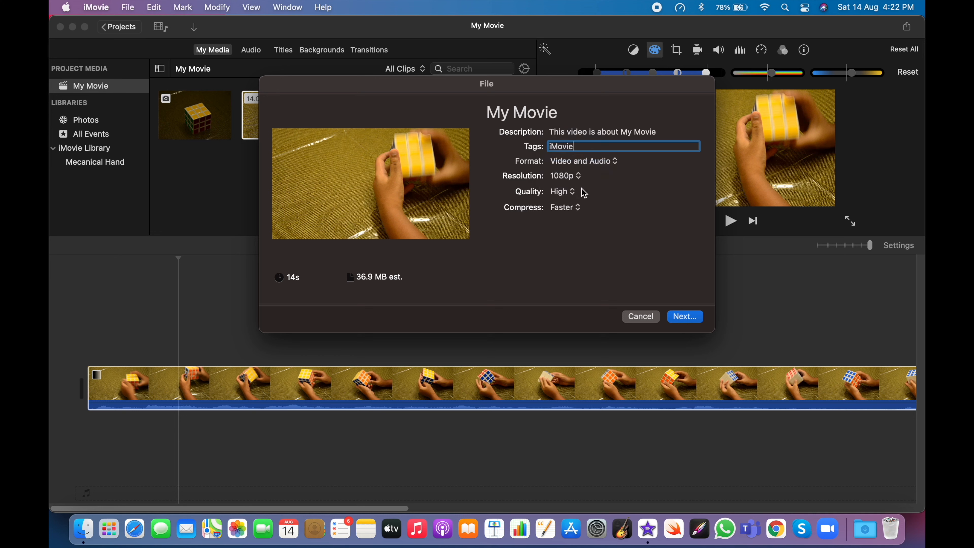
Set the export quality to Custom with a bit rate of 26.667 Mbps.
{"action": "left_click", "coordinate": [565, 193]}
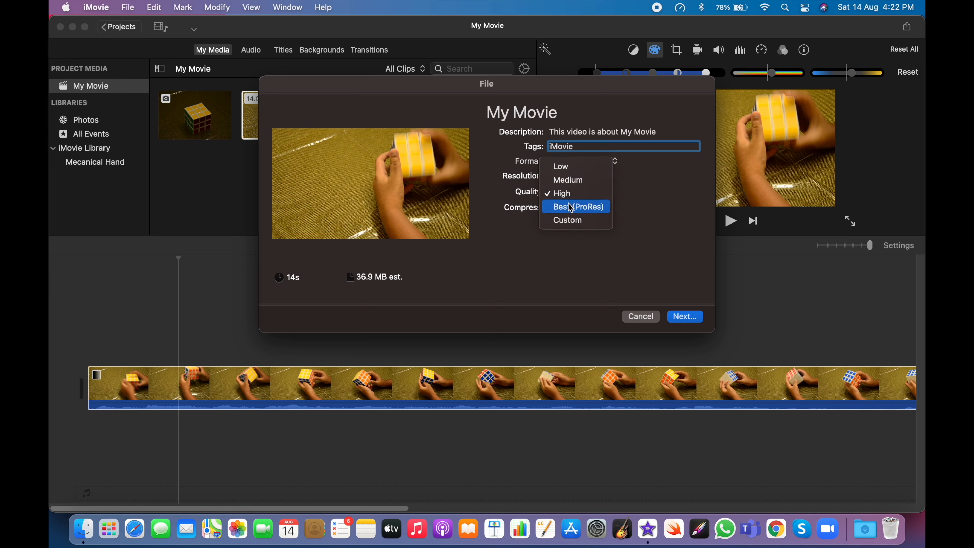
{"action": "left_click", "coordinate": [570, 221]}
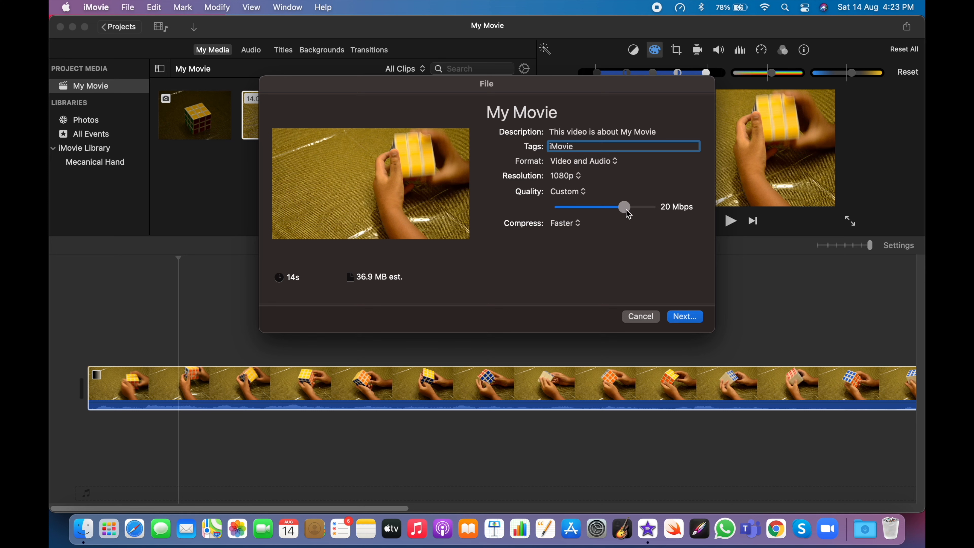
{"action": "left_click", "coordinate": [655, 207]}
{"action": "left_click", "coordinate": [655, 209]}
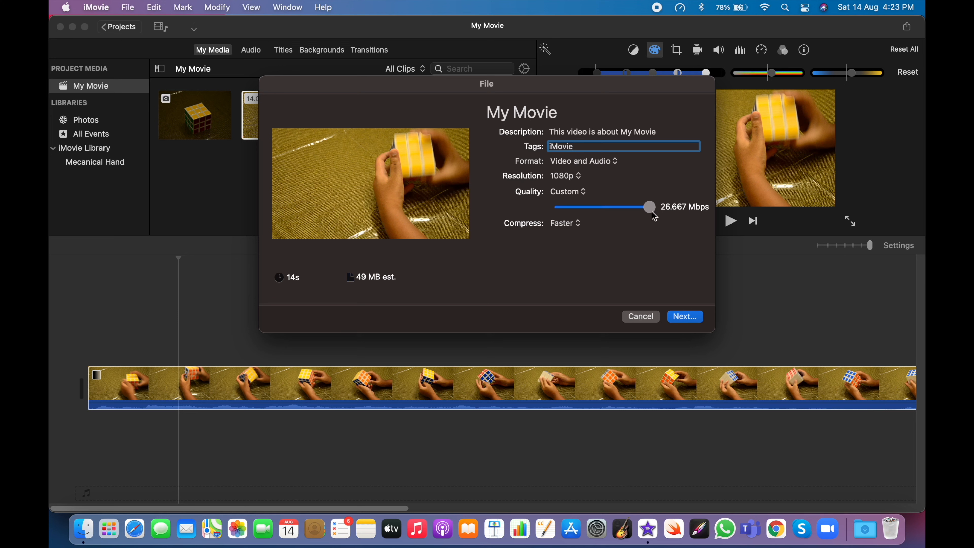
{"action": "mouse_move", "coordinate": [651, 212]}
{"action": "left_mouse_down"}
{"action": "mouse_move", "coordinate": [602, 209]}
{"action": "mouse_move", "coordinate": [649, 209]}
{"action": "left_mouse_up"}
{"action": "mouse_move", "coordinate": [650, 206]}
{"action": "left_mouse_down"}
{"action": "mouse_move", "coordinate": [454, 213]}
{"action": "mouse_move", "coordinate": [650, 207]}
{"action": "left_mouse_up"}
{"action": "left_click", "coordinate": [641, 256]}
Set the export compression to Better Quality.
{"action": "left_click", "coordinate": [563, 226]}
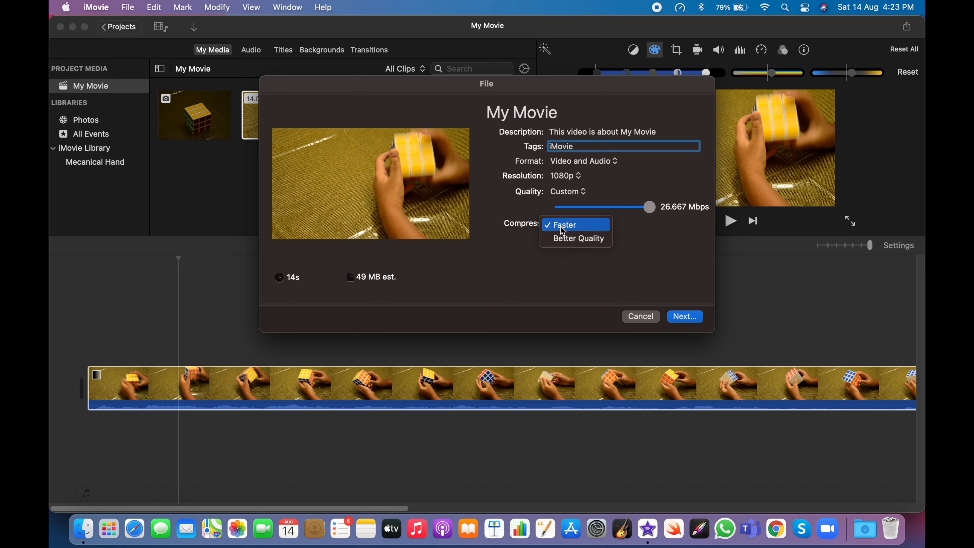
{"action": "left_click", "coordinate": [564, 239]}
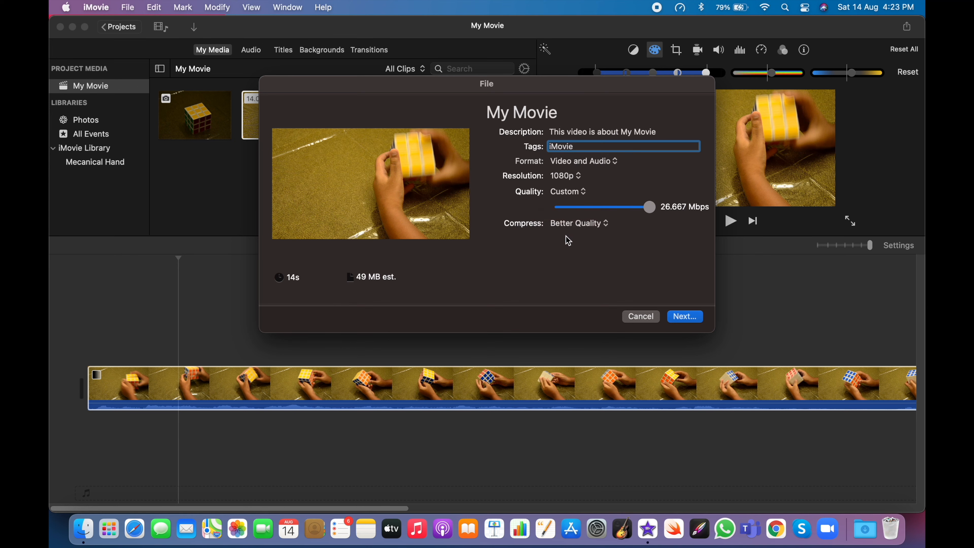
{"action": "left_click", "coordinate": [596, 226]}
{"action": "left_click", "coordinate": [596, 227]}
Save the exported movie as My Movie in the Downloads folder.
{"action": "left_click", "coordinate": [680, 319]}
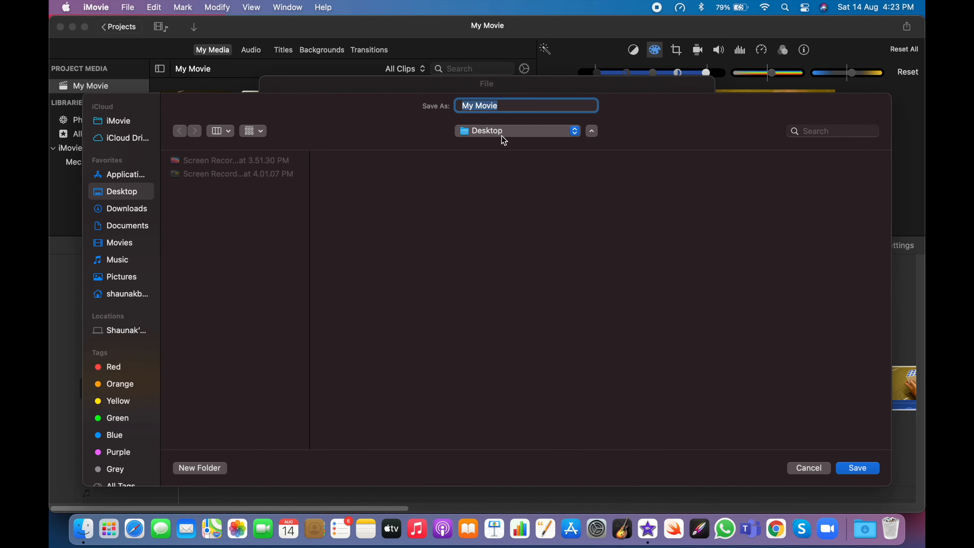
{"action": "left_click", "coordinate": [134, 209]}
{"action": "left_click", "coordinate": [854, 468]}
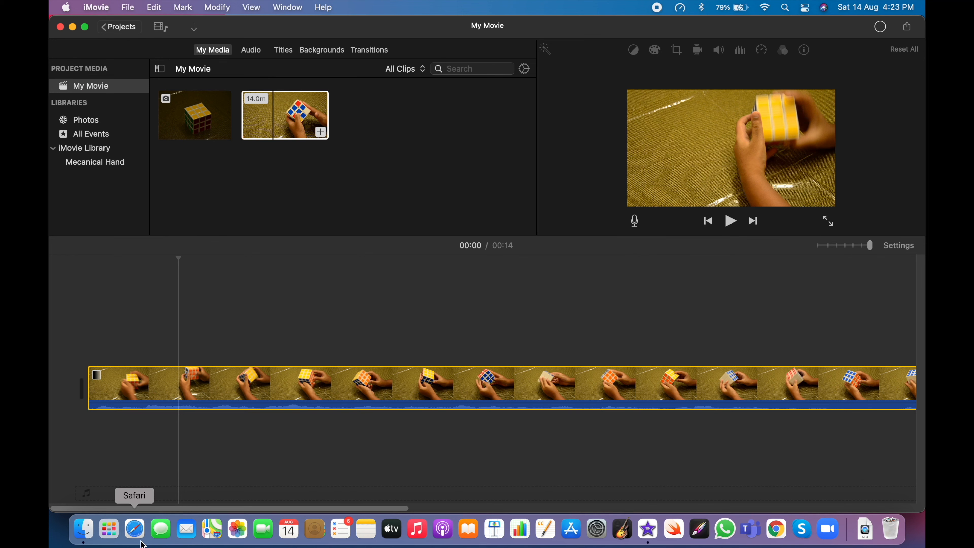
Switch to Finder to view the exported file in Downloads, check the export progress, and return to iMovie.
{"action": "left_click", "coordinate": [83, 531]}
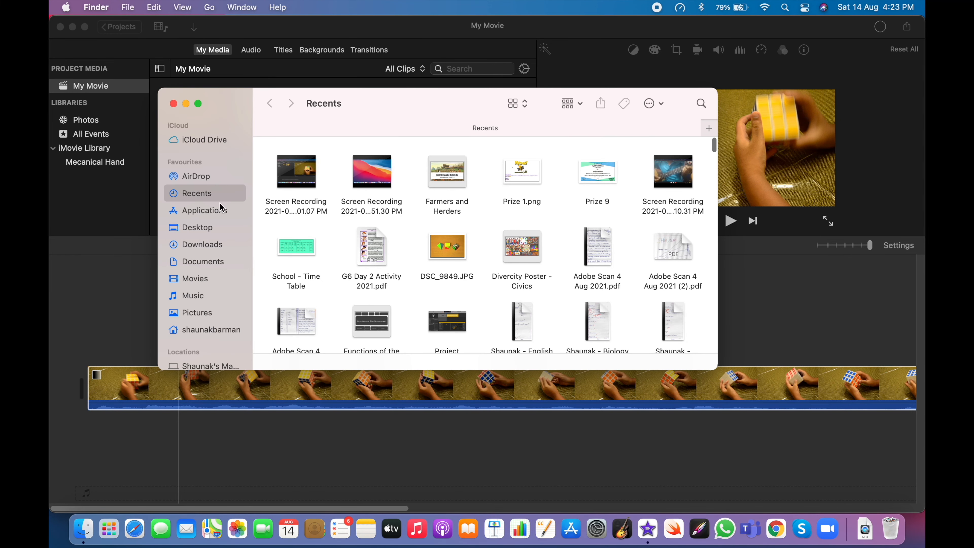
{"action": "left_click", "coordinate": [206, 245]}
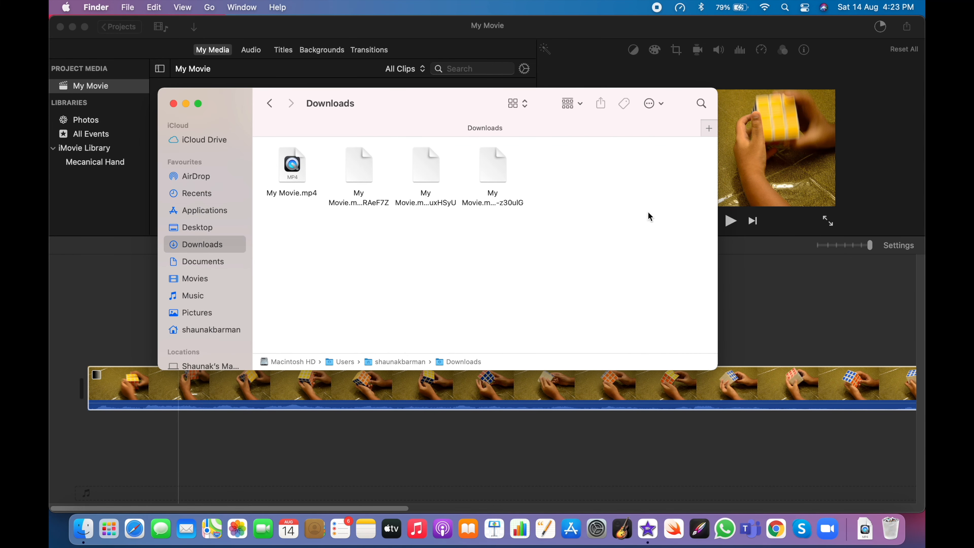
{"action": "left_click", "coordinate": [881, 27]}
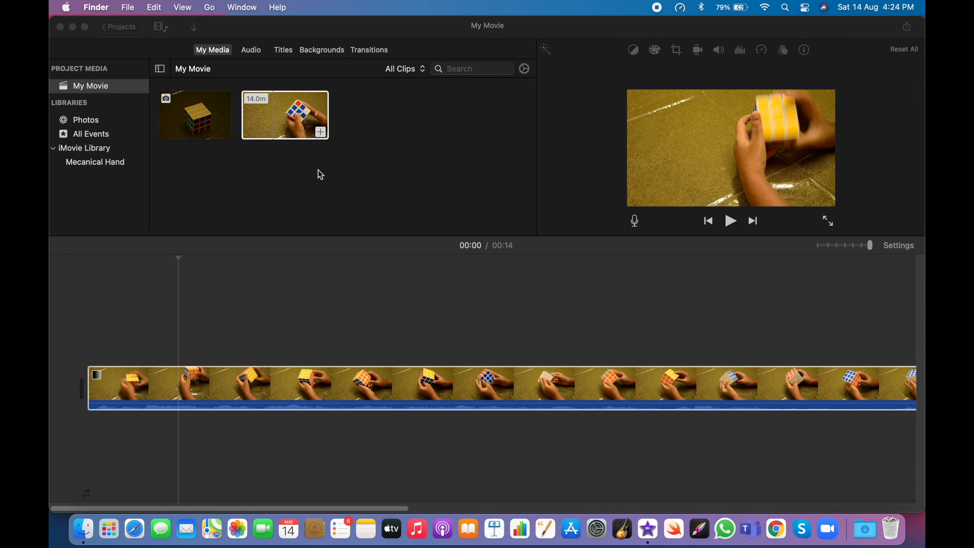
{"action": "left_click", "coordinate": [321, 178]}
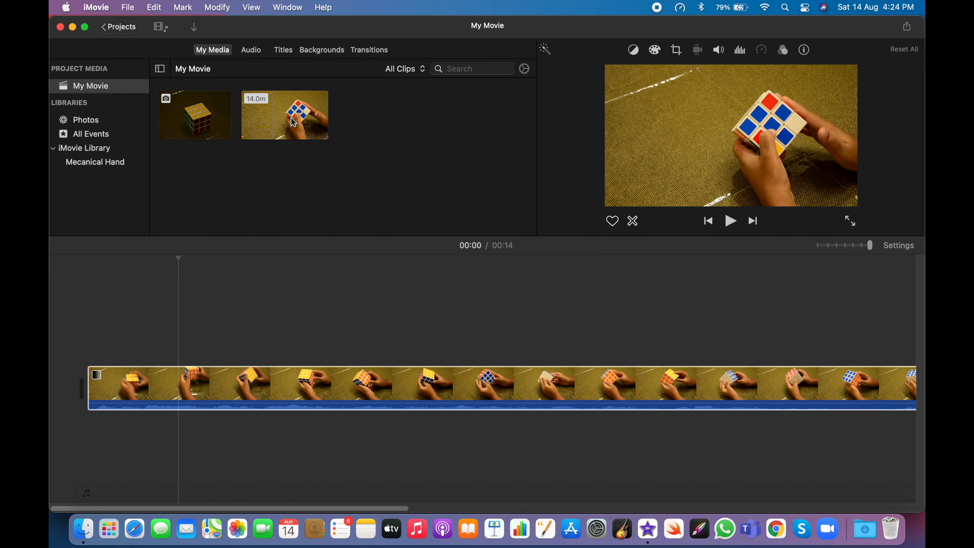